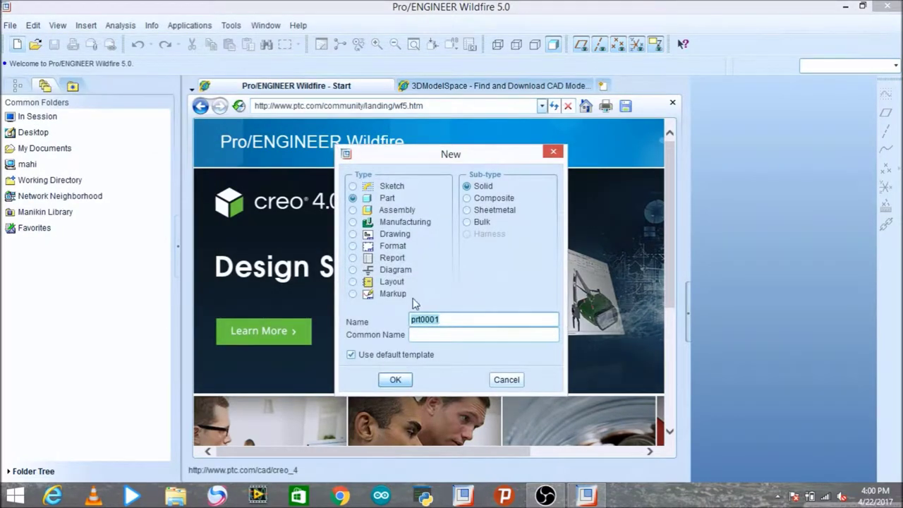
- Create a new solid part named part1 using the mmns_part_solid template instead of the default template
{"action": "type", "text": "pa"}
{"action": "left_click", "coordinate": [383, 357]}
{"action": "left_click", "coordinate": [436, 336]}
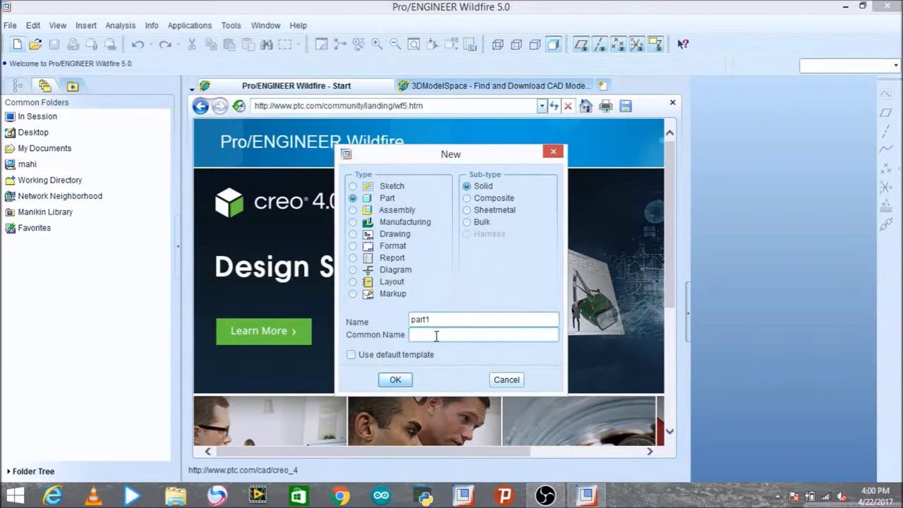
{"action": "left_click", "coordinate": [395, 381]}
{"action": "left_click", "coordinate": [391, 183]}
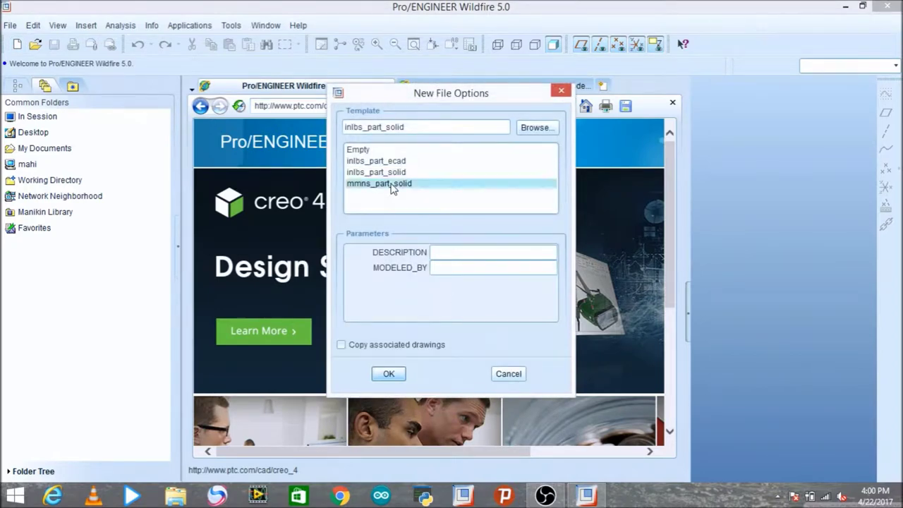
{"action": "left_click", "coordinate": [388, 374]}
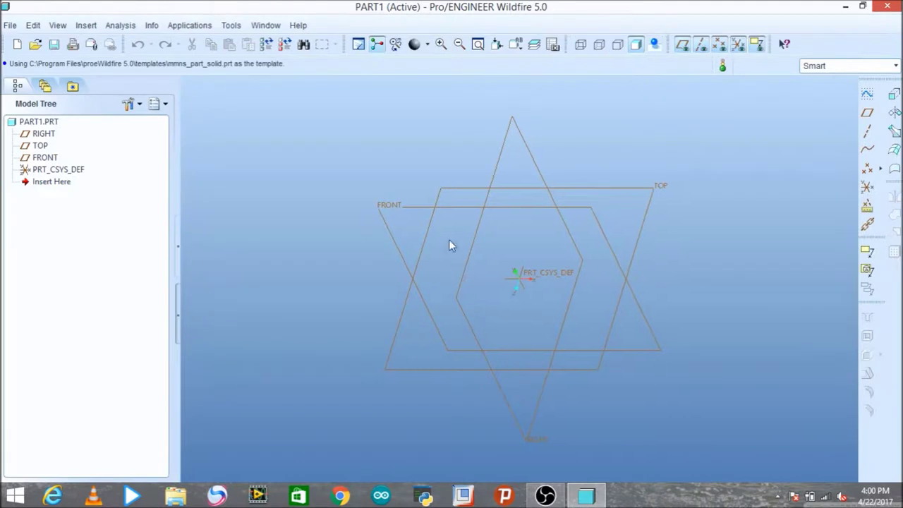
- Start an Extrude and define its internal sketch on the RIGHT plane, with the TOP plane as the Left orientation reference
{"action": "left_click", "coordinate": [894, 96]}
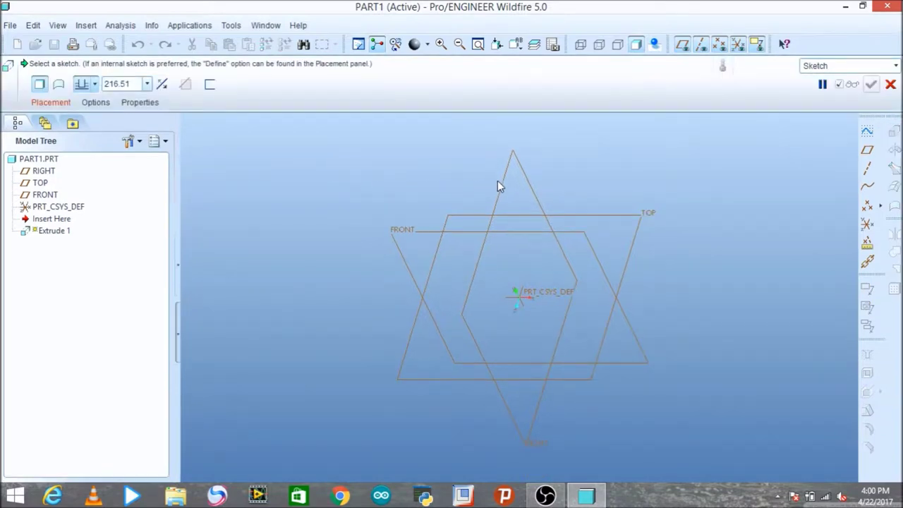
{"action": "left_click", "coordinate": [50, 103]}
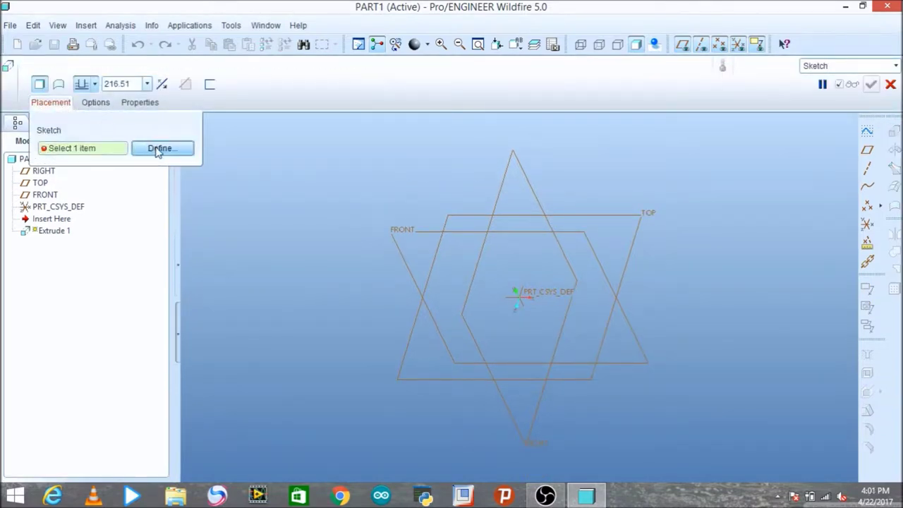
{"action": "left_click", "coordinate": [160, 149]}
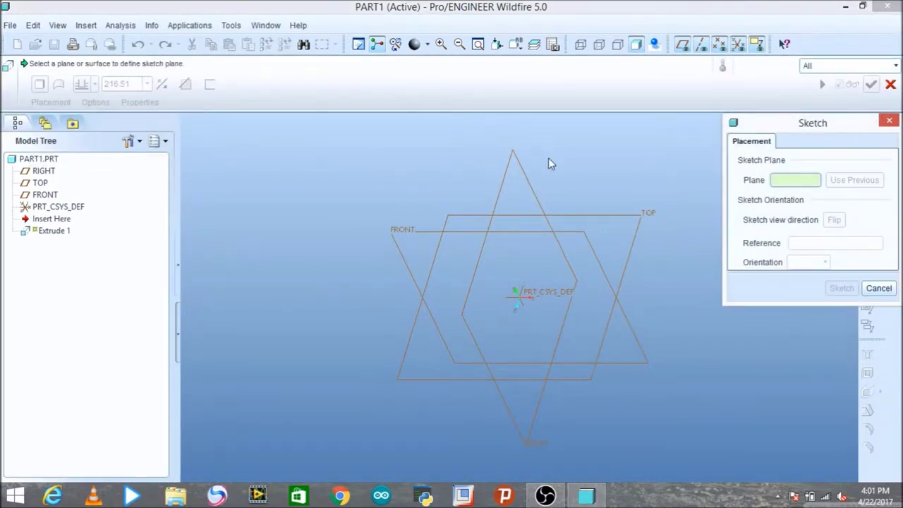
{"action": "left_click", "coordinate": [505, 186]}
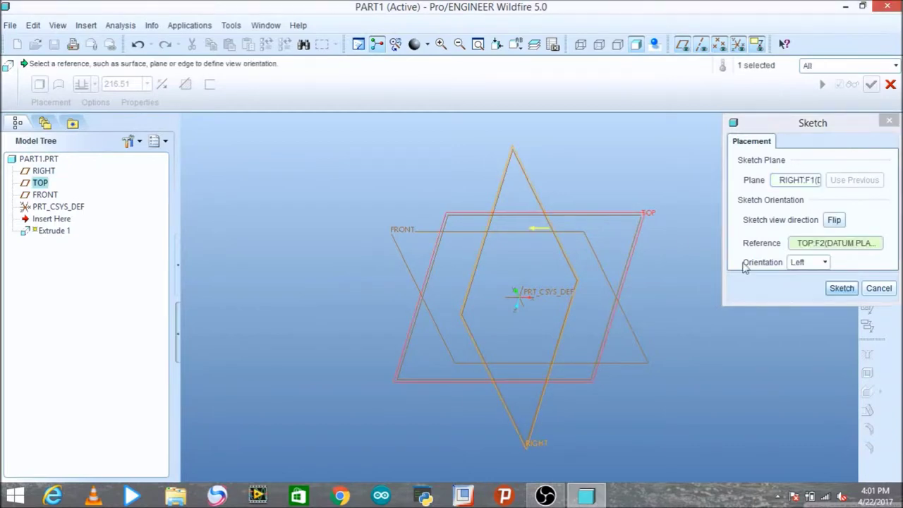
{"action": "left_click", "coordinate": [840, 289]}
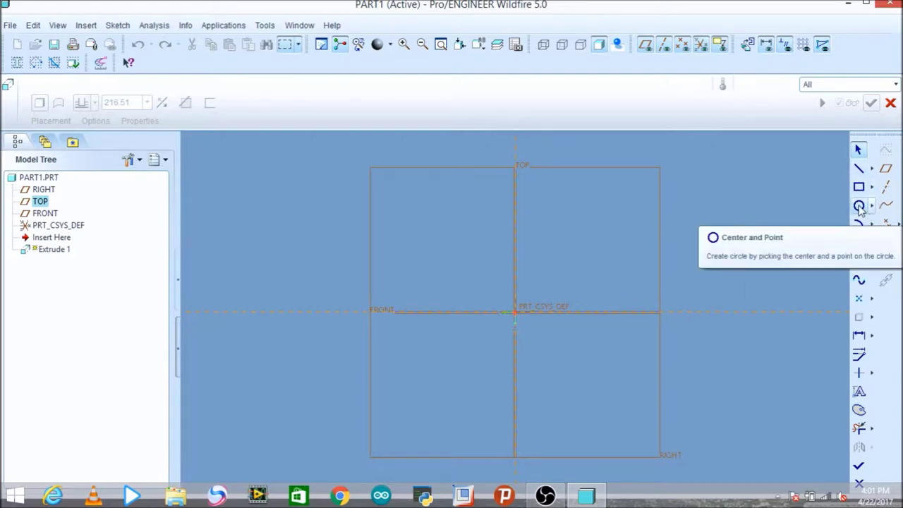
- Sketch two concentric circles centred on the origin, one inside the other
{"action": "left_click", "coordinate": [858, 206]}
{"action": "left_click", "coordinate": [516, 313]}
{"action": "left_click", "coordinate": [517, 312]}
{"action": "left_click", "coordinate": [553, 344]}
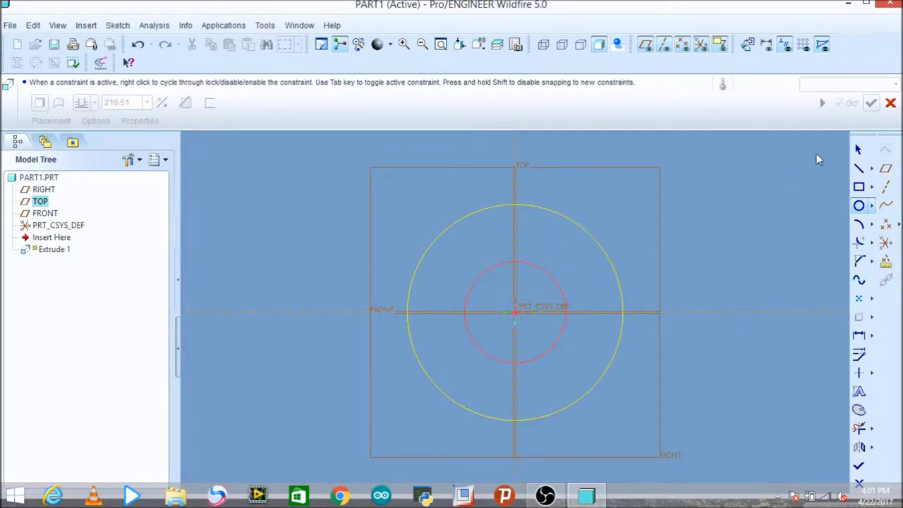
{"action": "left_click", "coordinate": [858, 149]}
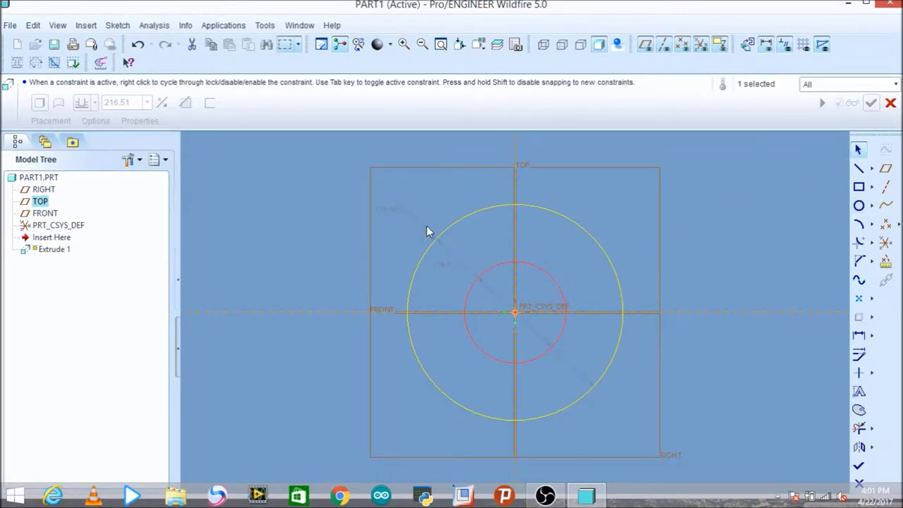
- Set the diameters of the two concentric circles to 60 and 30
{"action": "double_click", "coordinate": [385, 210]}
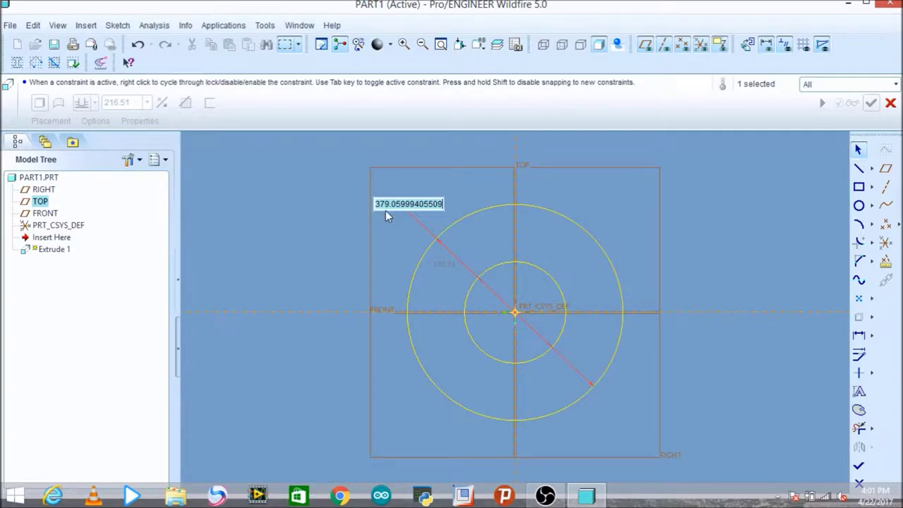
{"action": "type", "text": "60"}
{"action": "key", "text": "Return"}
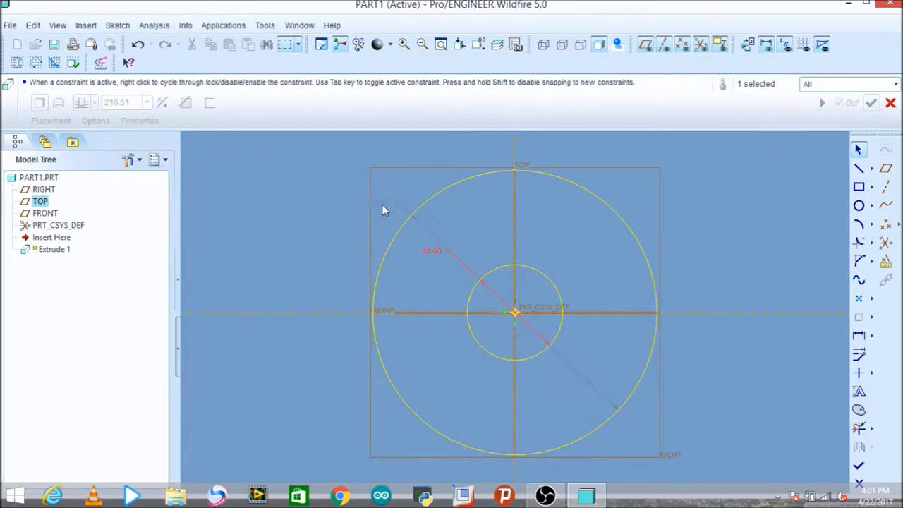
{"action": "double_click", "coordinate": [411, 224]}
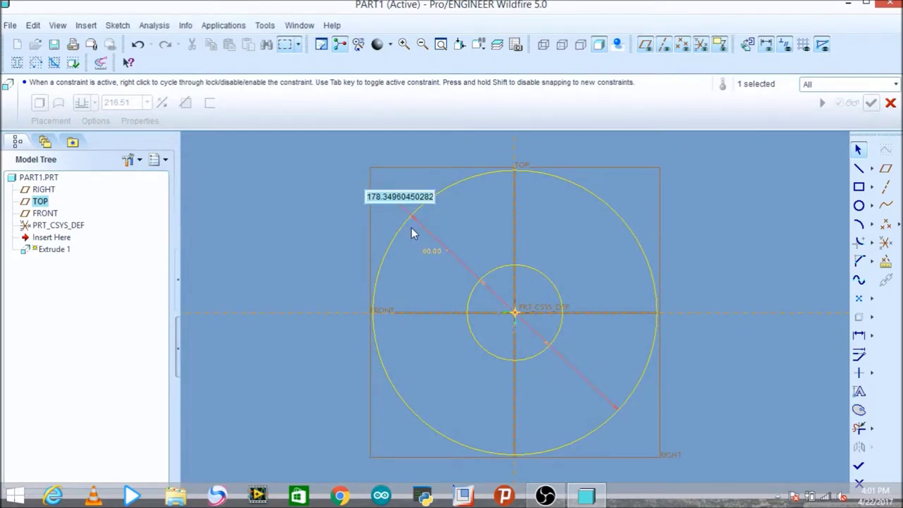
{"action": "type", "text": "120"}
{"action": "key", "text": "Return"}
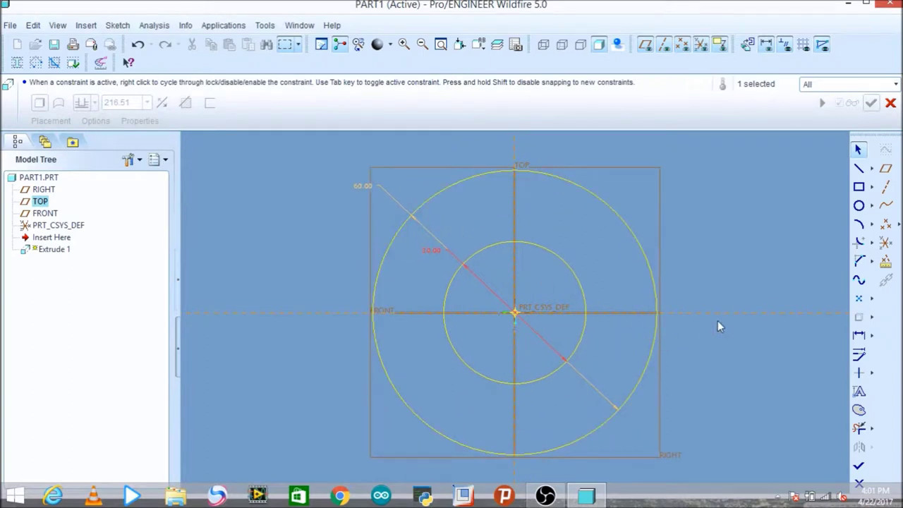
- Sketch a vertical line upward from the outer circle's rightmost point and set its length to 15
{"action": "left_click", "coordinate": [859, 170]}
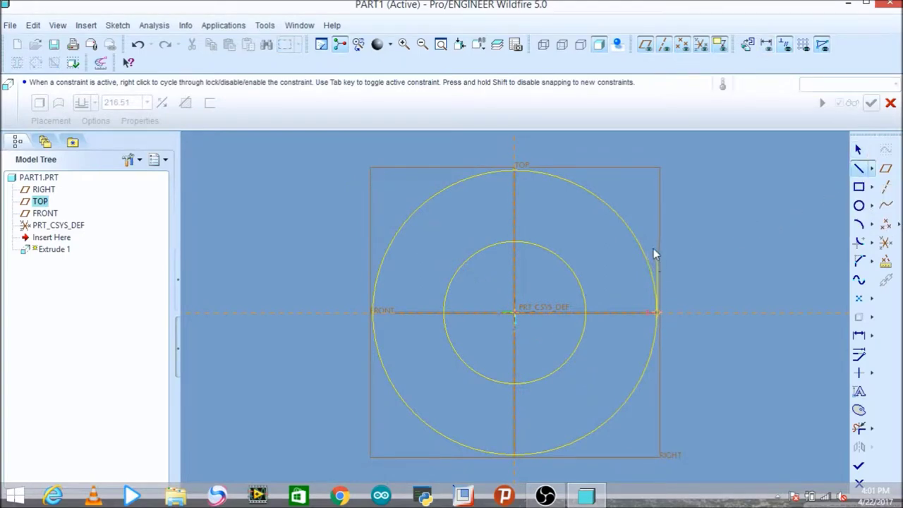
{"action": "left_click", "coordinate": [648, 186]}
{"action": "left_click", "coordinate": [857, 150]}
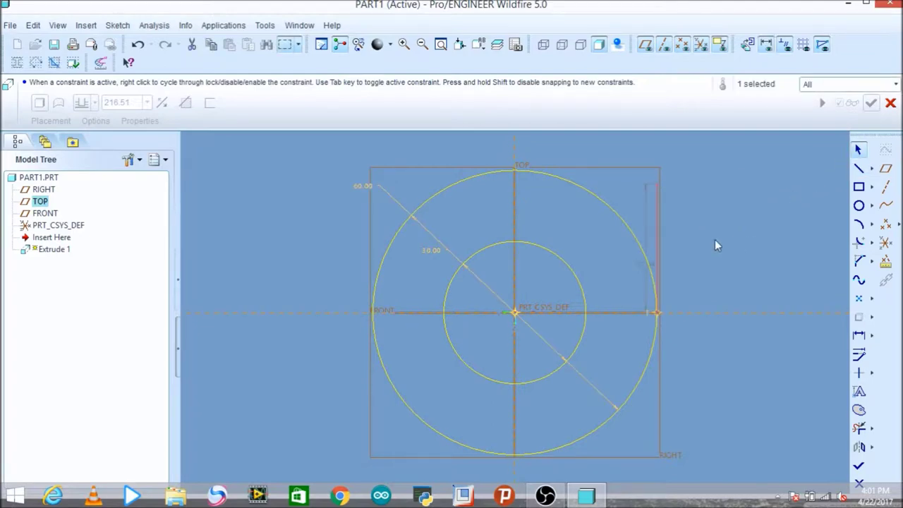
{"action": "left_click_drag", "start_coordinate": [656, 282], "coordinate": [669, 313]}
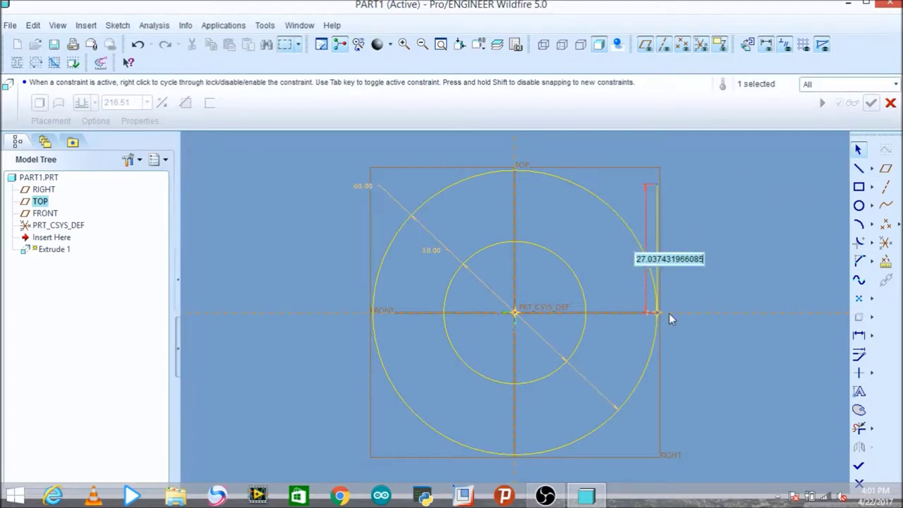
{"action": "type", "text": "15"}
{"action": "key", "text": "Return"}
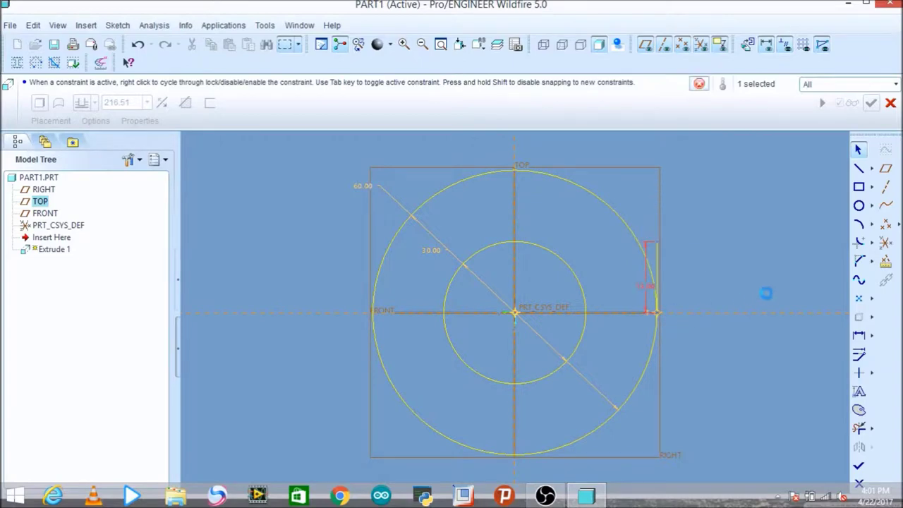
- Sketch a vertical line downward from the outer circle's rightmost point and set its length to 15
{"action": "left_click", "coordinate": [858, 168]}
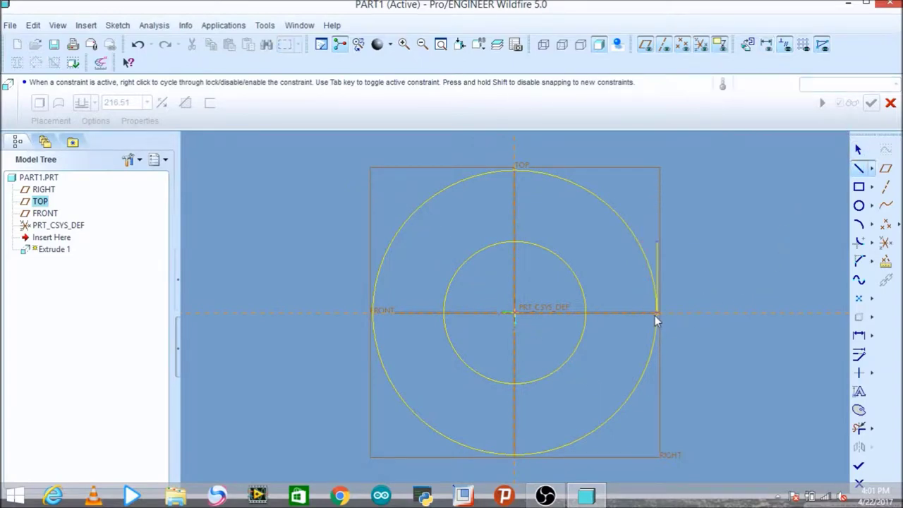
{"action": "left_click", "coordinate": [653, 416]}
{"action": "left_click", "coordinate": [858, 149]}
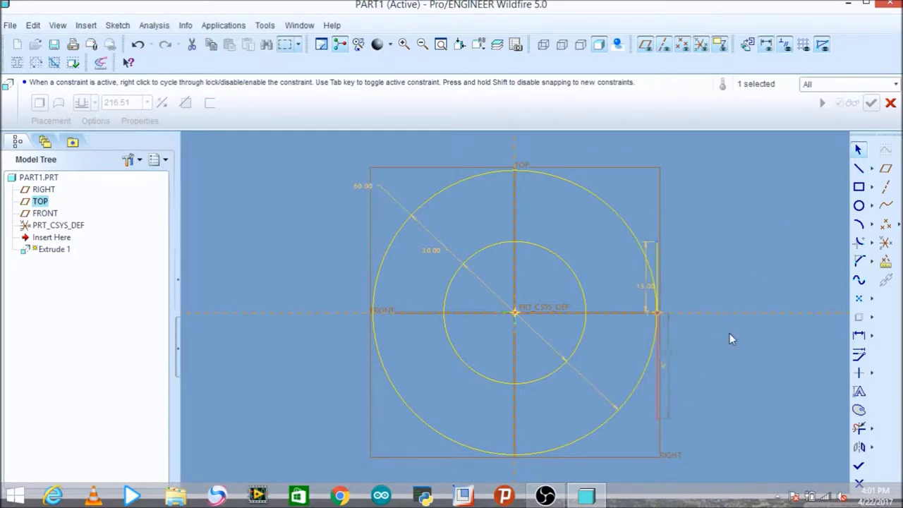
{"action": "double_click", "coordinate": [670, 357]}
{"action": "type", "text": "15"}
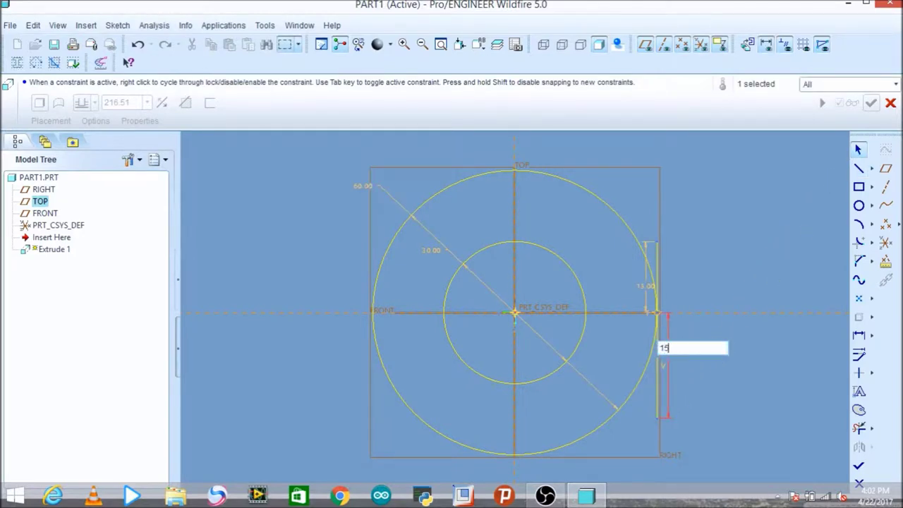
{"action": "key", "text": "Return"}
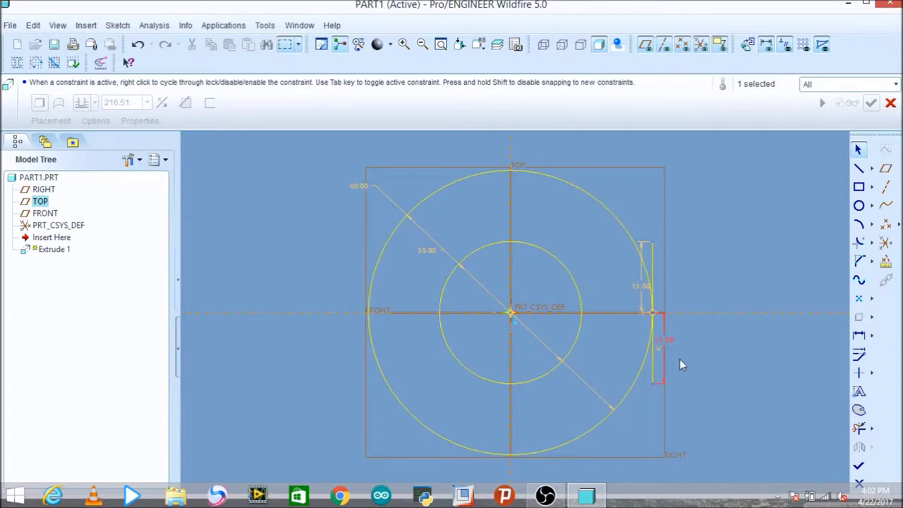
- Sketch a horizontal line rightward from the outer circle through the upper vertical line's end and set its length to 70
{"action": "left_click", "coordinate": [858, 167]}
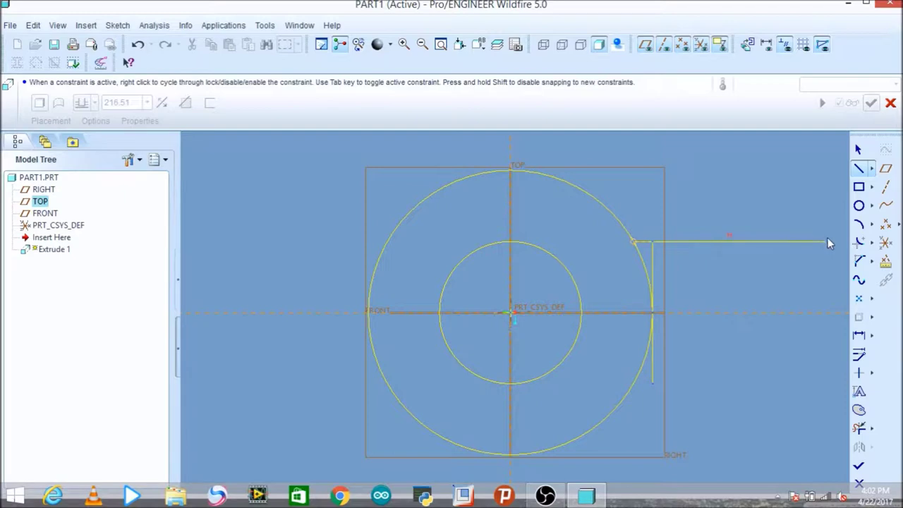
{"action": "scroll", "coordinate": [833, 242], "scroll_direction": "up", "scroll_amount": 2}
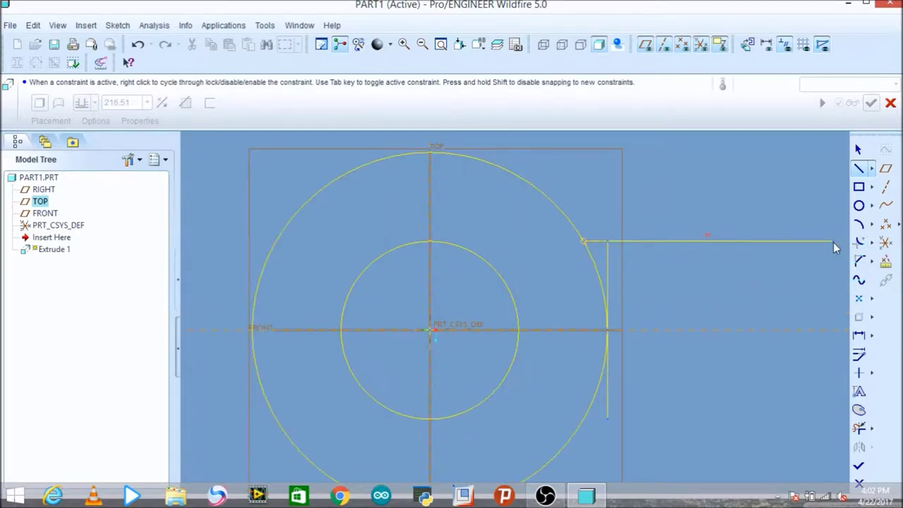
{"action": "scroll", "coordinate": [819, 258], "scroll_direction": "down", "scroll_amount": 1}
{"action": "scroll", "coordinate": [819, 258], "scroll_direction": "down", "scroll_amount": 1}
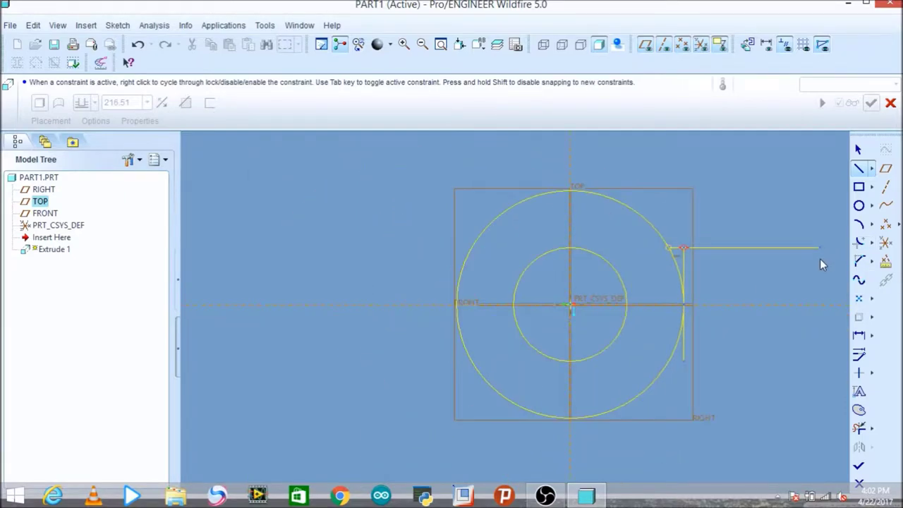
{"action": "left_click", "coordinate": [835, 258]}
{"action": "left_click", "coordinate": [857, 148]}
{"action": "left_click", "coordinate": [758, 247]}
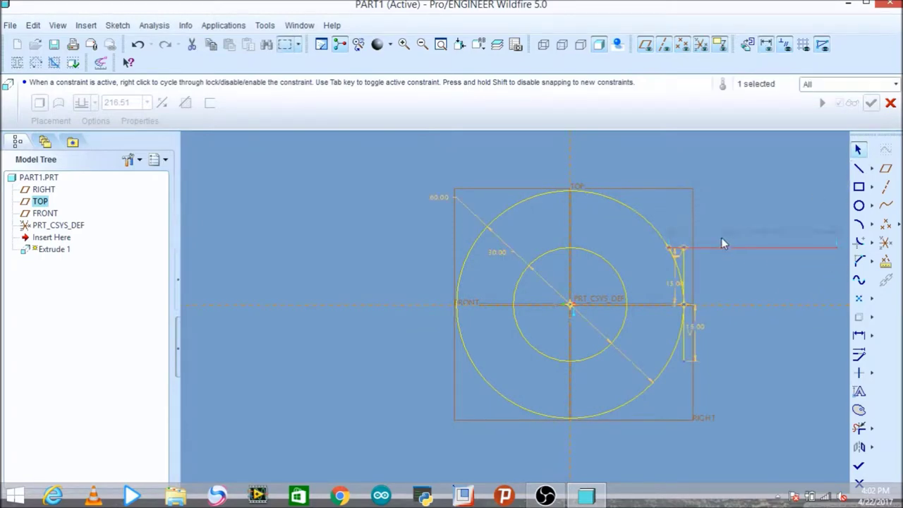
{"action": "double_click", "coordinate": [728, 233]}
{"action": "type", "text": "70"}
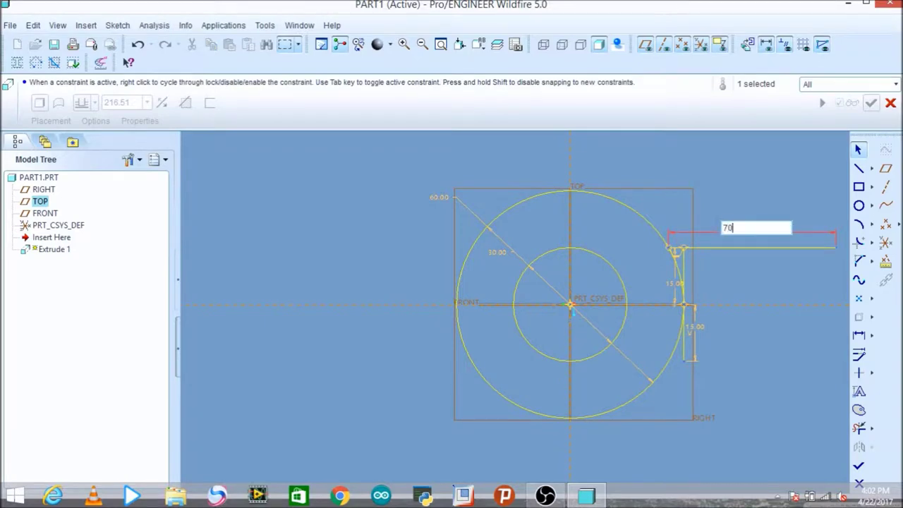
{"action": "key", "text": "Return"}
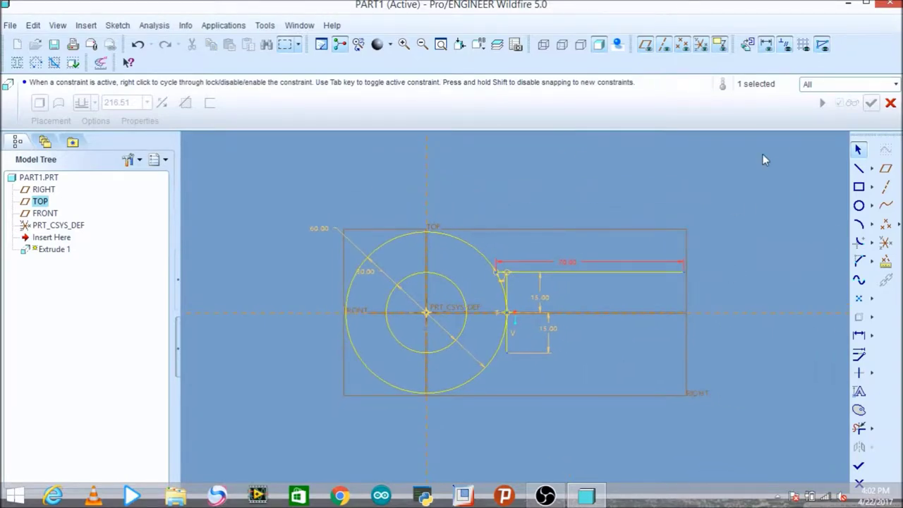
- Sketch a horizontal line rightward from the outer circle through the lower vertical line's end and set its length to 70
{"action": "left_click", "coordinate": [858, 168]}
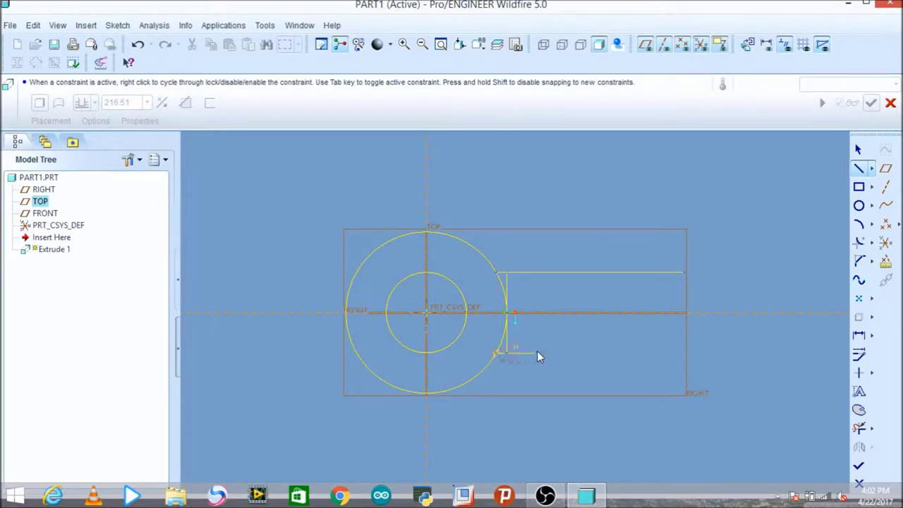
{"action": "left_click", "coordinate": [654, 351]}
{"action": "left_click", "coordinate": [855, 148]}
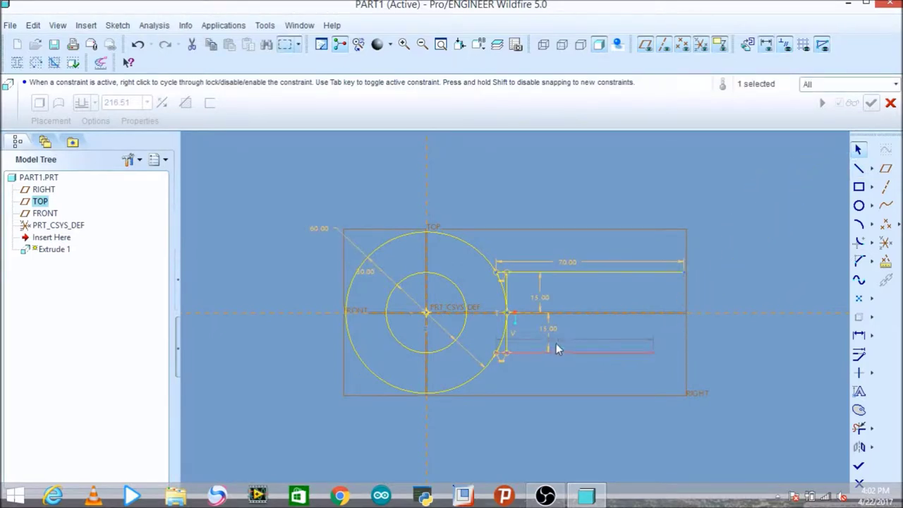
{"action": "double_click", "coordinate": [558, 337]}
{"action": "type", "text": "15"}
{"action": "key", "text": "Return"}
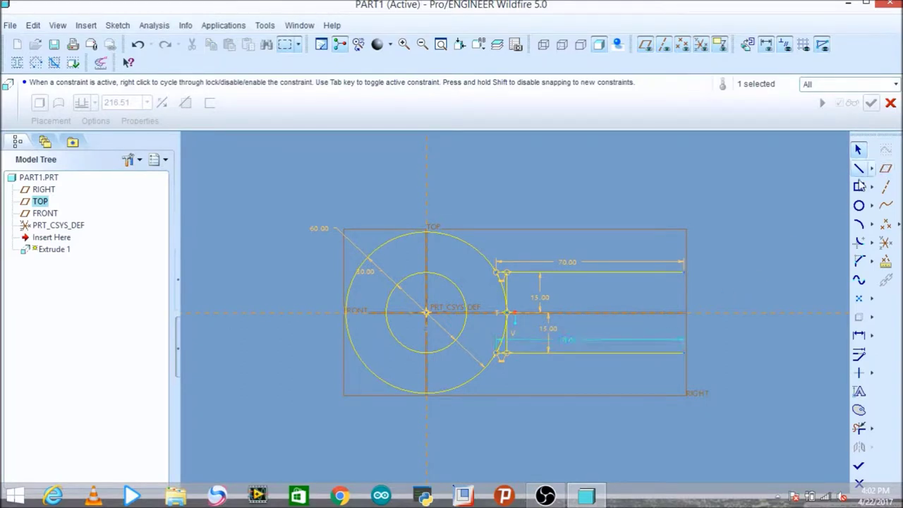
- Close the arm's open end with a vertical line joining the right endpoints of the two horizontal lines
{"action": "left_click", "coordinate": [858, 167]}
{"action": "left_click", "coordinate": [683, 273]}
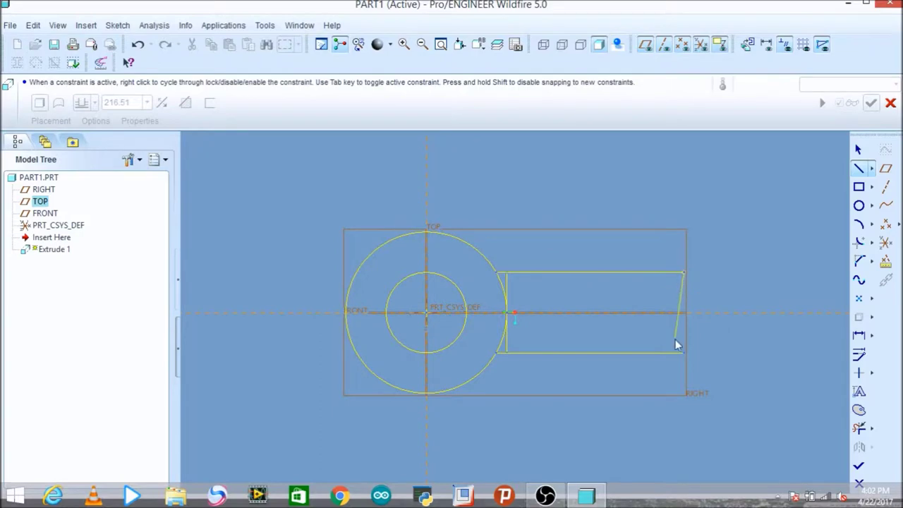
{"action": "left_click", "coordinate": [684, 356]}
{"action": "left_click", "coordinate": [859, 149]}
- Trim away the two short vertical lines and the outer circle's arc between the horizontal lines
{"action": "left_click", "coordinate": [858, 427]}
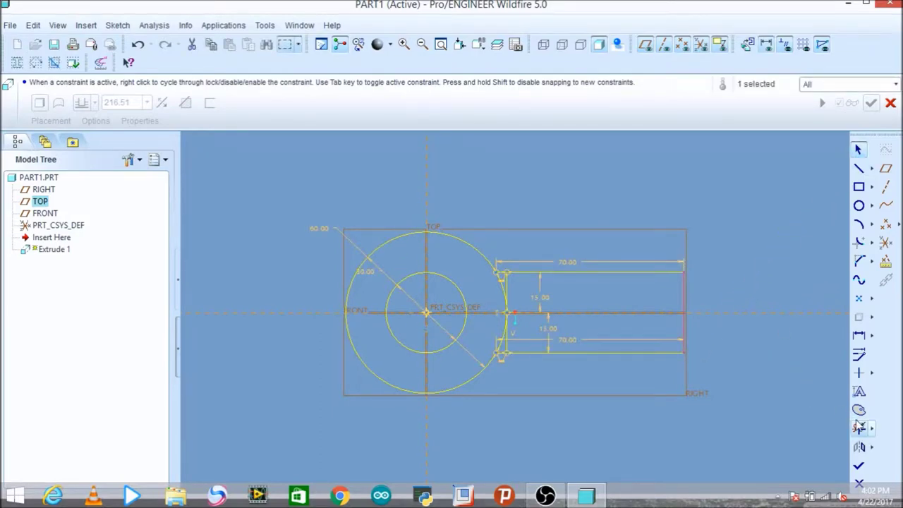
{"action": "left_click_drag", "start_coordinate": [507, 301], "coordinate": [501, 341]}
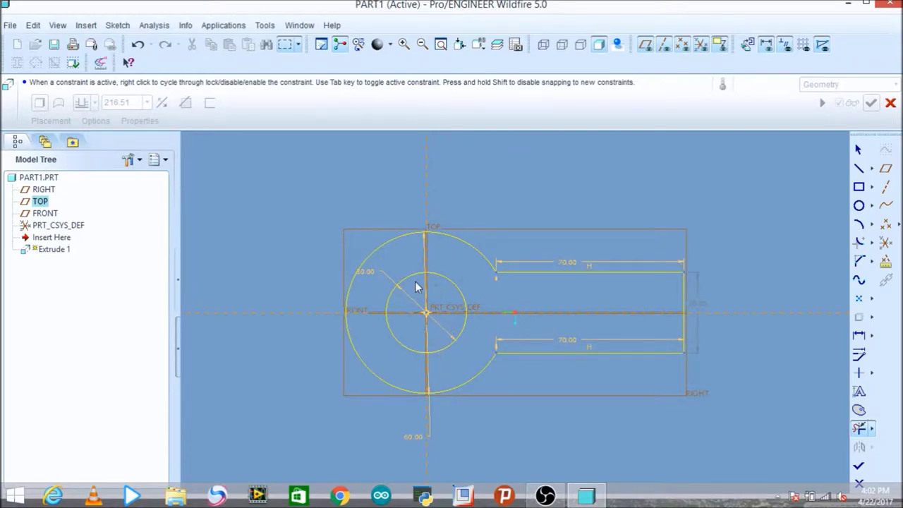
- Sketch a vertical line through the circles' centre, from the top to the bottom of the outer circle
{"action": "left_click", "coordinate": [858, 168]}
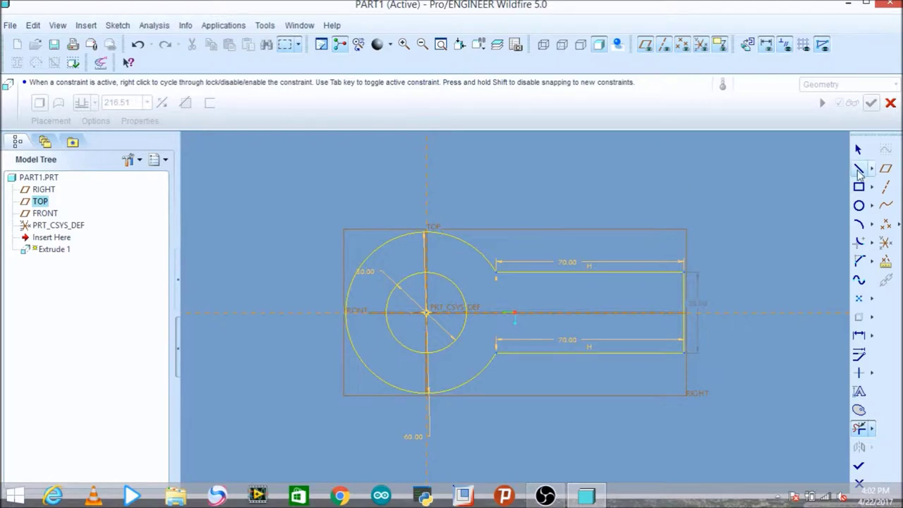
{"action": "left_click", "coordinate": [426, 232]}
{"action": "left_click", "coordinate": [426, 388]}
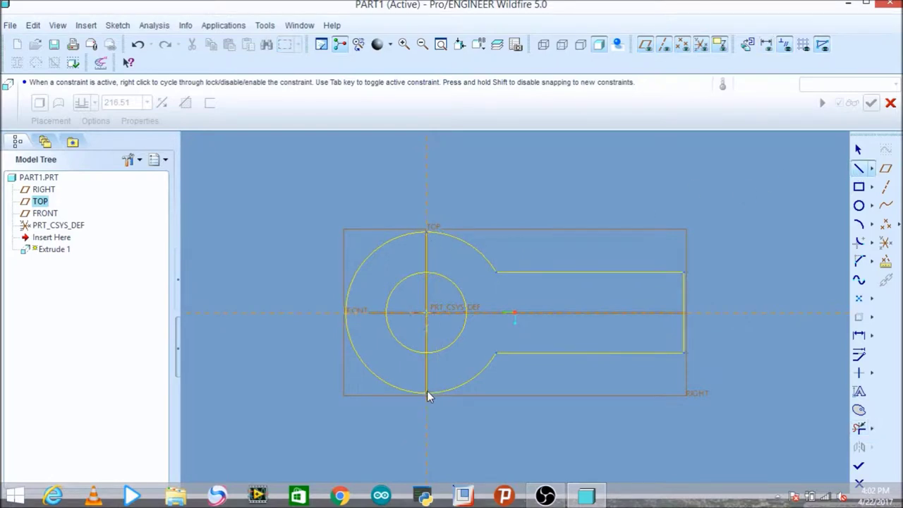
{"action": "left_click", "coordinate": [858, 149]}
- Trim away the left halves of the inner and outer circles
{"action": "left_click", "coordinate": [858, 428]}
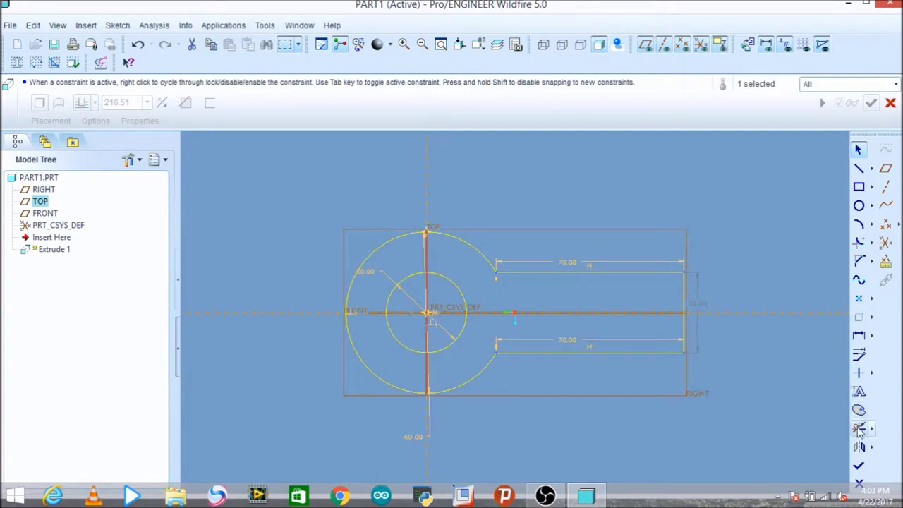
{"action": "left_click", "coordinate": [379, 256]}
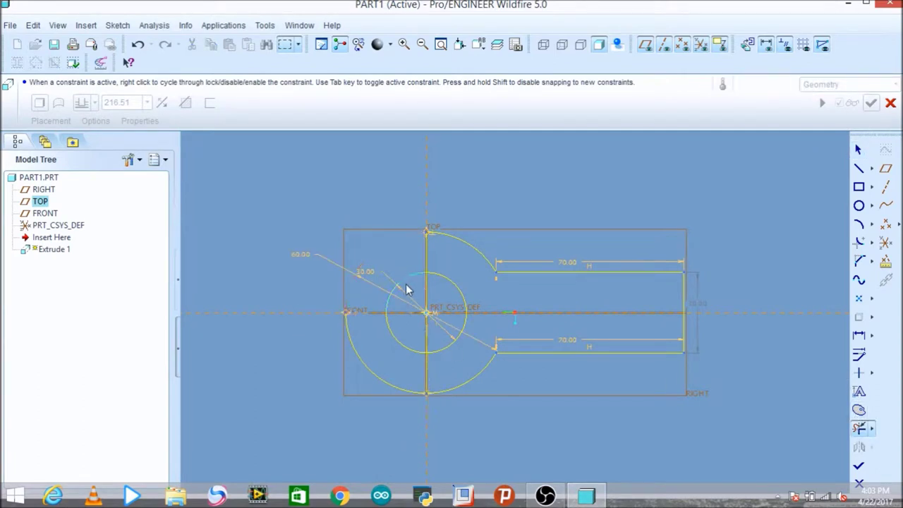
{"action": "left_click", "coordinate": [400, 285]}
{"action": "left_click", "coordinate": [392, 336]}
{"action": "left_click", "coordinate": [371, 379]}
- Trim the vertical line's portion inside the inner circle and undo the stray trim of the outer circle's lower arc
{"action": "left_click", "coordinate": [428, 344]}
{"action": "left_click", "coordinate": [428, 303]}
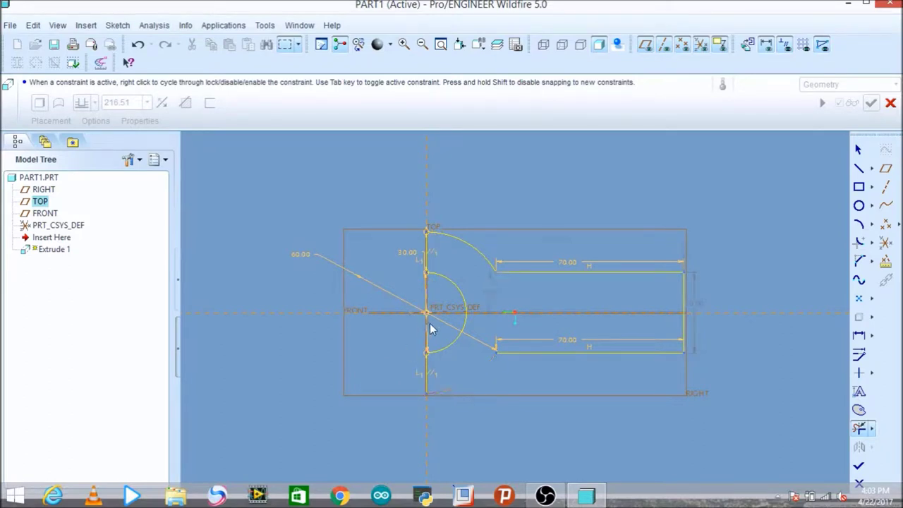
{"action": "left_click", "coordinate": [426, 315]}
{"action": "key", "text": "ctrl+z"}
{"action": "key", "text": "ctrl+z"}
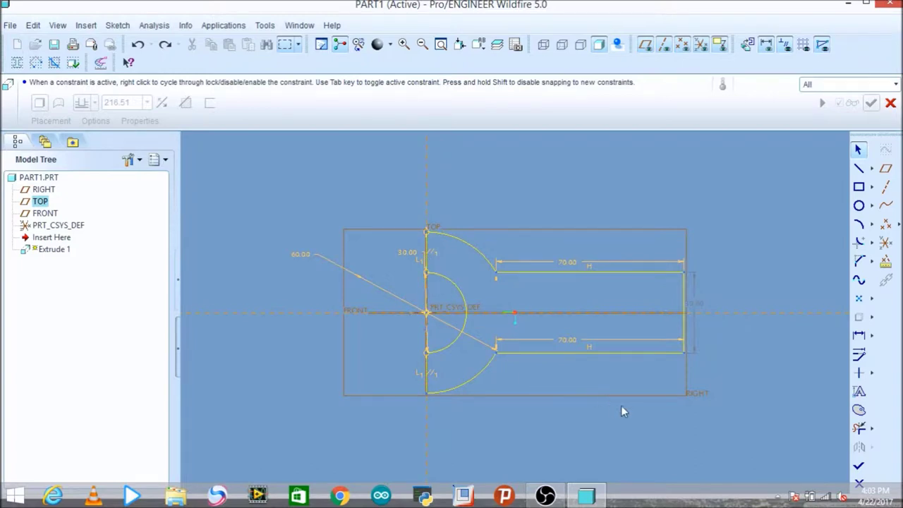
- Finish the sketch and extrude the half-ring and arm profile to a depth of 30 mm
{"action": "left_click", "coordinate": [858, 466]}
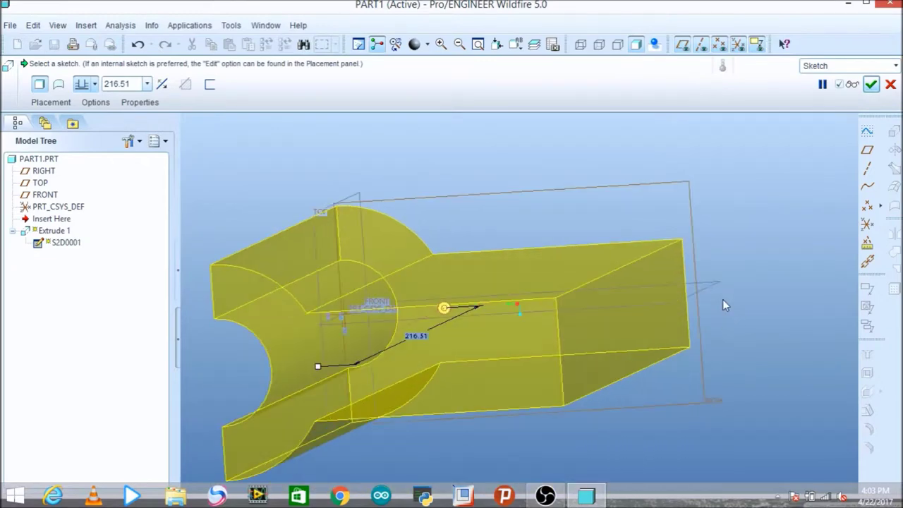
{"action": "left_click_drag", "start_coordinate": [105, 84], "coordinate": [130, 85]}
{"action": "key", "text": "BackSpace"}
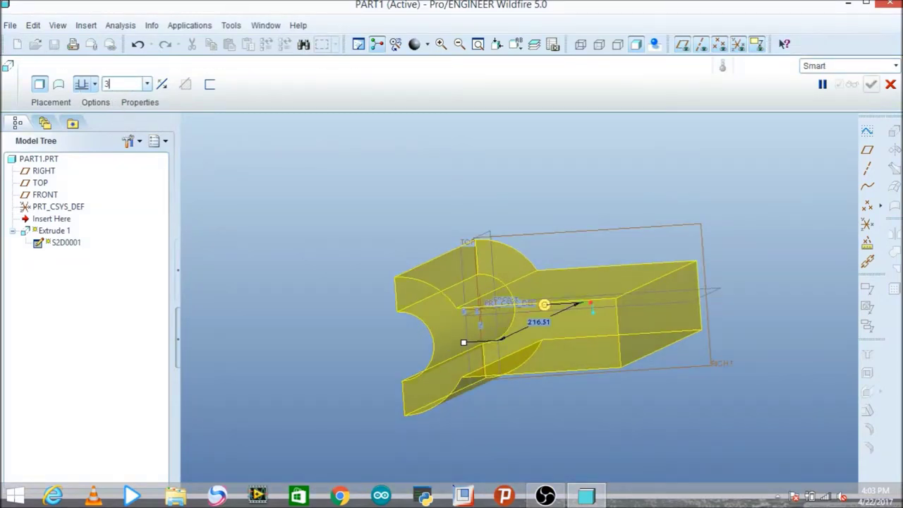
{"action": "key", "text": "Return"}
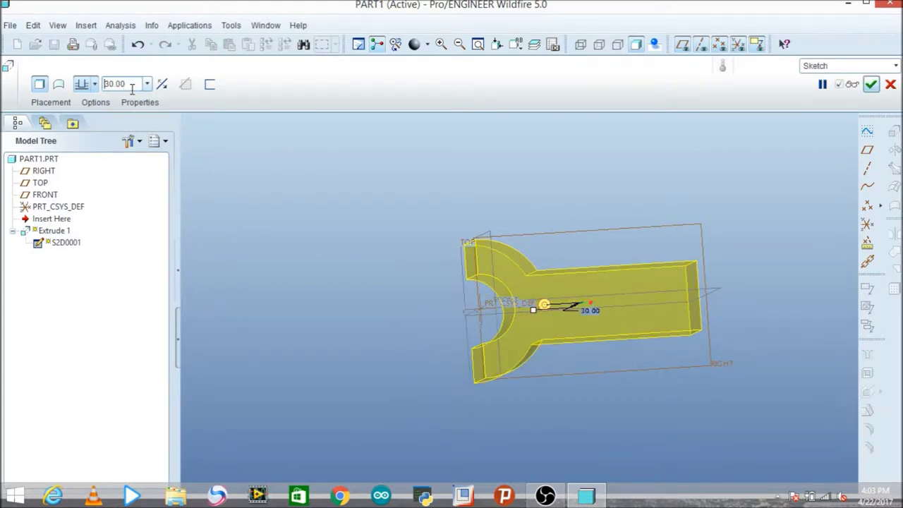
{"action": "middle_click_drag", "start_coordinate": [483, 169], "coordinate": [493, 225]}
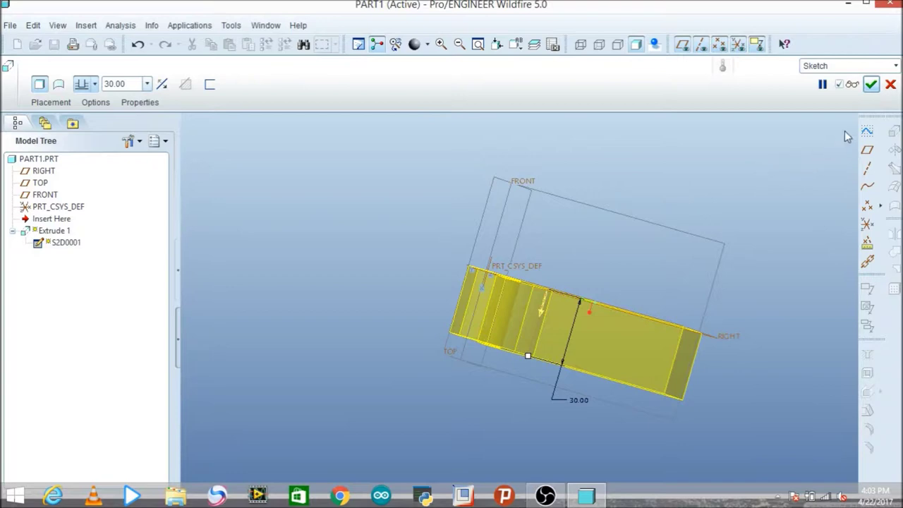
{"action": "left_click", "coordinate": [872, 86]}
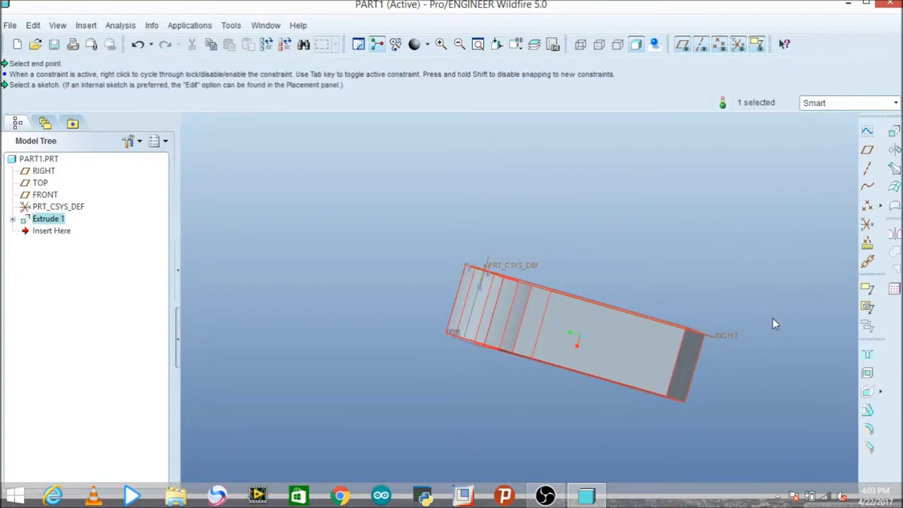
- Start a second extrusion with its sketch placed on the flat end face of the arm
{"action": "left_click", "coordinate": [452, 219]}
{"action": "middle_click_drag", "start_coordinate": [661, 314], "coordinate": [624, 296]}
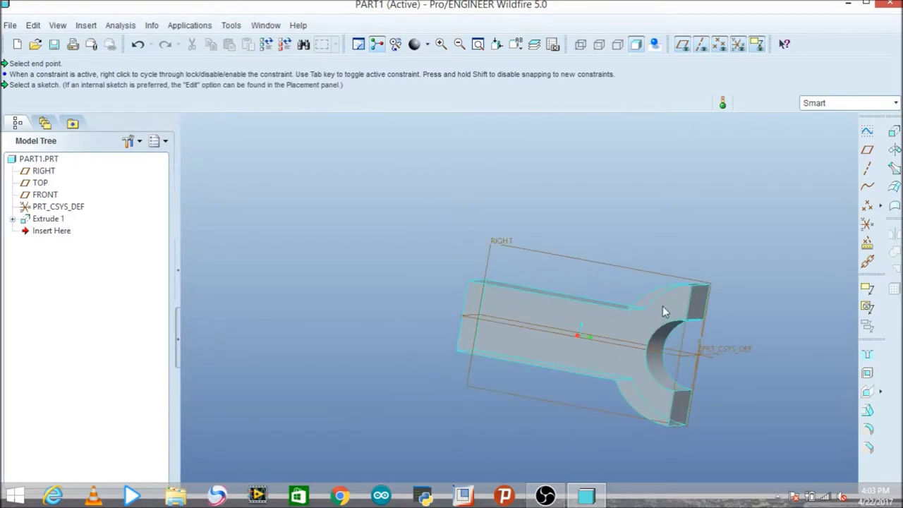
{"action": "middle_click_drag", "start_coordinate": [727, 377], "coordinate": [793, 337]}
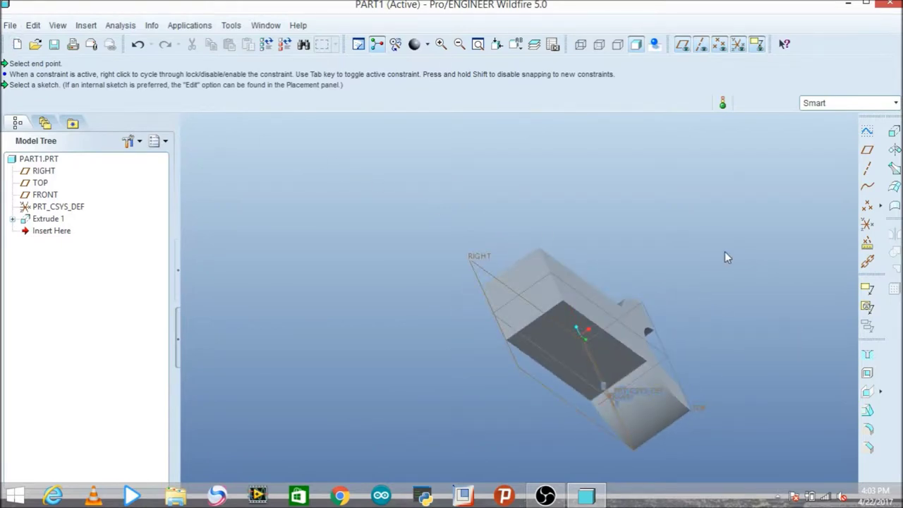
{"action": "left_click", "coordinate": [893, 131]}
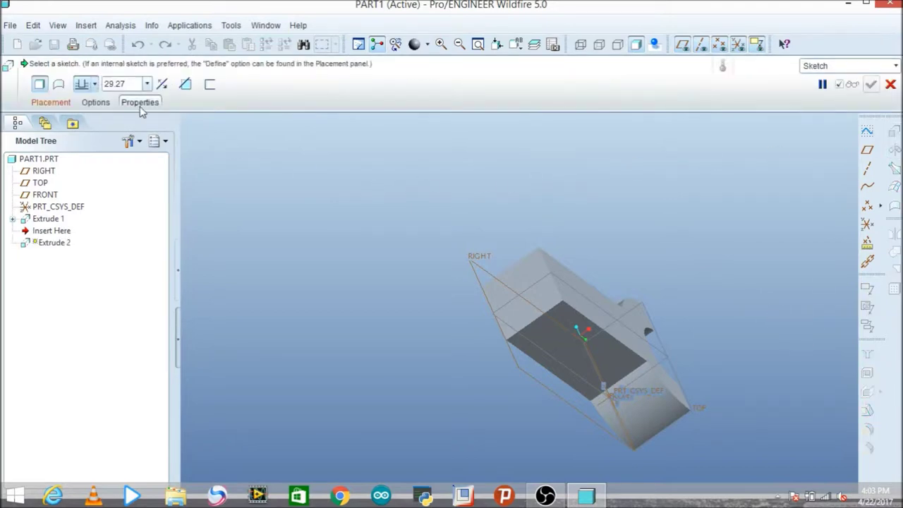
{"action": "left_click", "coordinate": [65, 105]}
{"action": "left_click", "coordinate": [152, 146]}
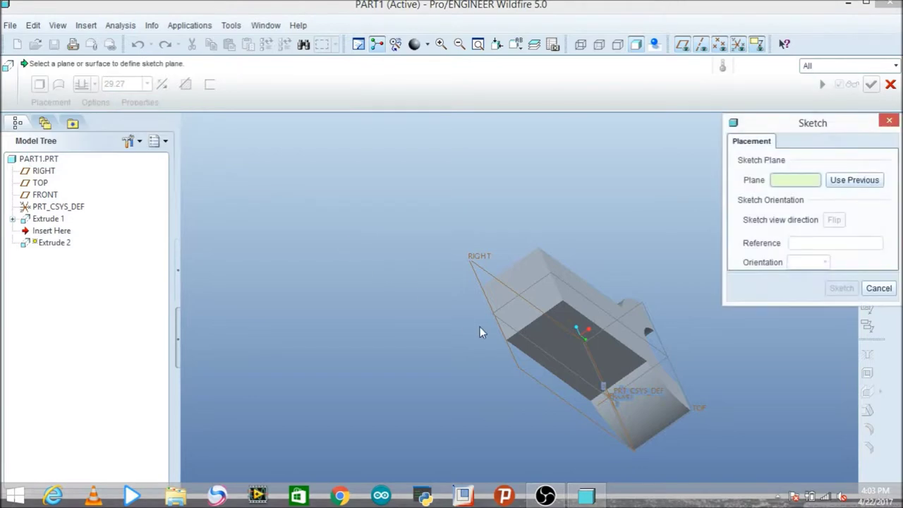
{"action": "left_click", "coordinate": [524, 295]}
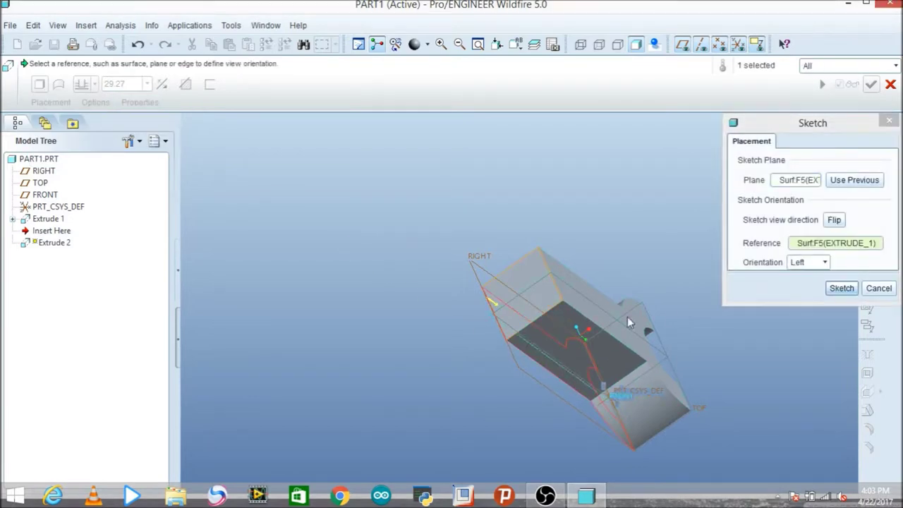
{"action": "left_click", "coordinate": [841, 288]}
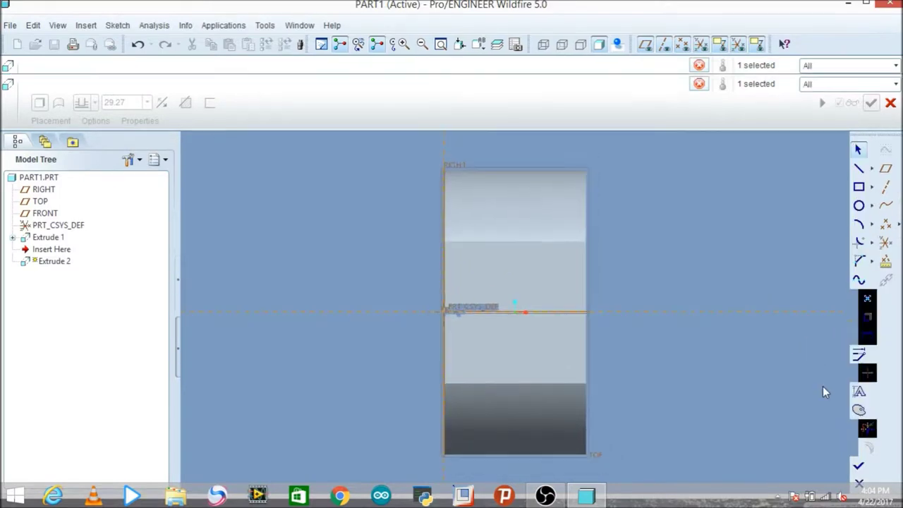
- Insert a predefined octagon at the centre of the end face with a scale of 7.5
{"action": "left_click", "coordinate": [859, 406]}
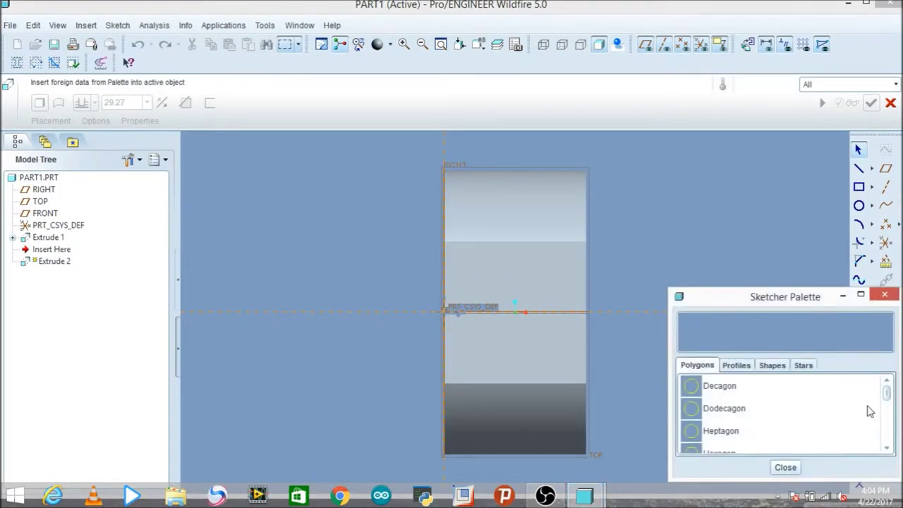
{"action": "scroll", "coordinate": [773, 430], "scroll_direction": "down", "scroll_amount": 2}
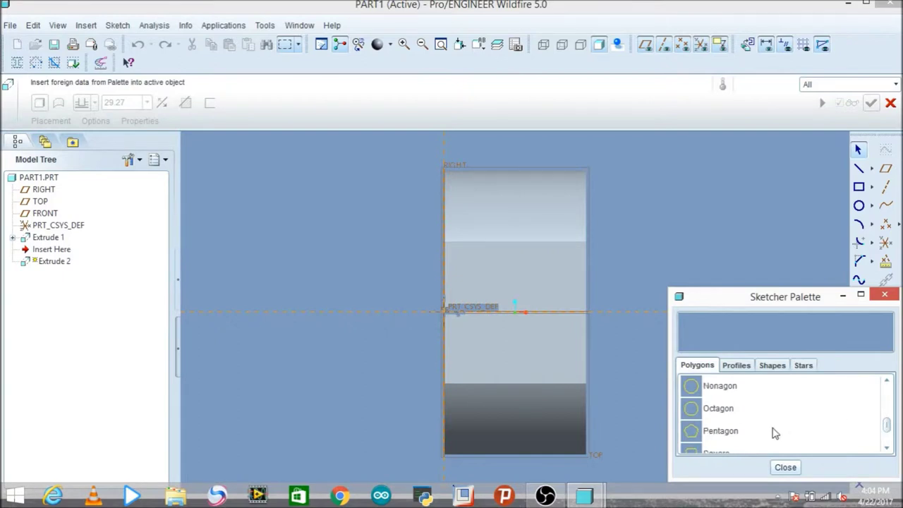
{"action": "left_click", "coordinate": [718, 407]}
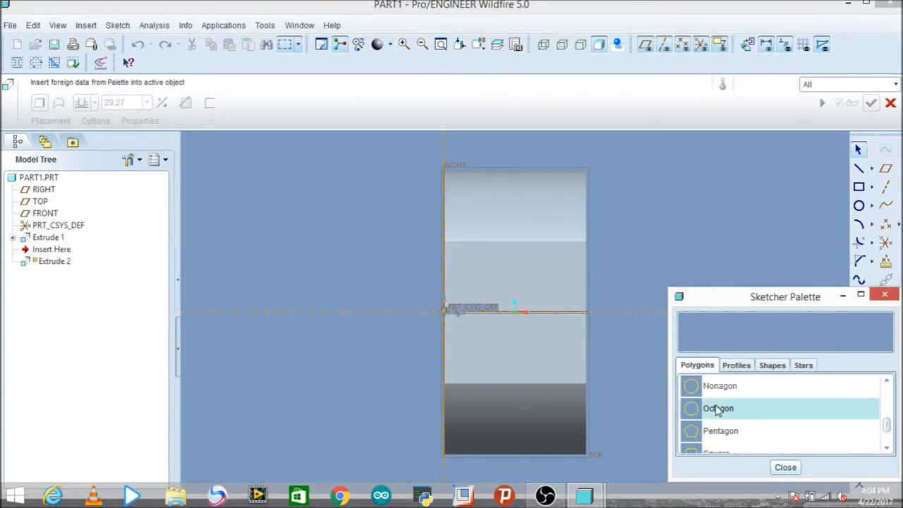
{"action": "left_click", "coordinate": [515, 311]}
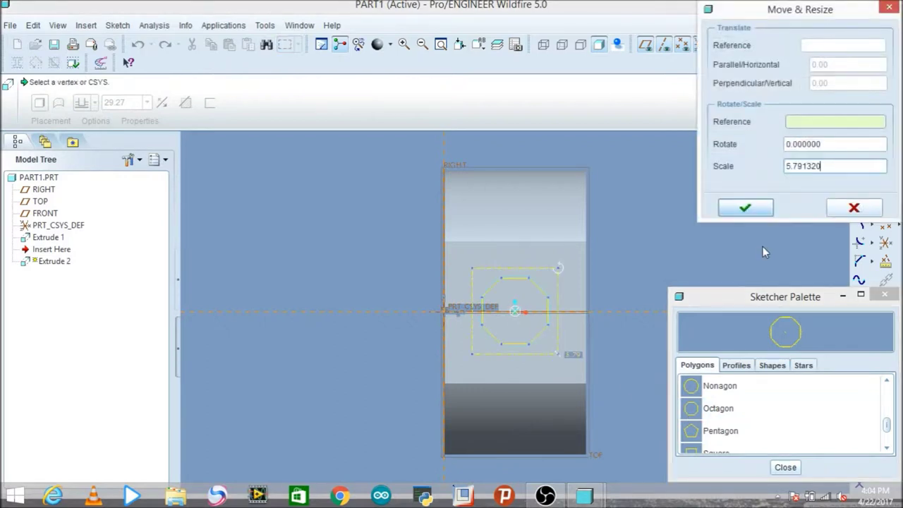
{"action": "key", "text": "BackSpace"}
{"action": "key", "text": "BackSpace"}
{"action": "key", "text": "BackSpace"}
{"action": "key", "text": "BackSpace"}
{"action": "key", "text": "BackSpace"}
{"action": "key", "text": "BackSpace"}
{"action": "key", "text": "BackSpace"}
{"action": "key", "text": "BackSpace"}
{"action": "type", "text": "7.5"}
{"action": "key", "text": "Return"}
{"action": "left_click", "coordinate": [752, 207]}
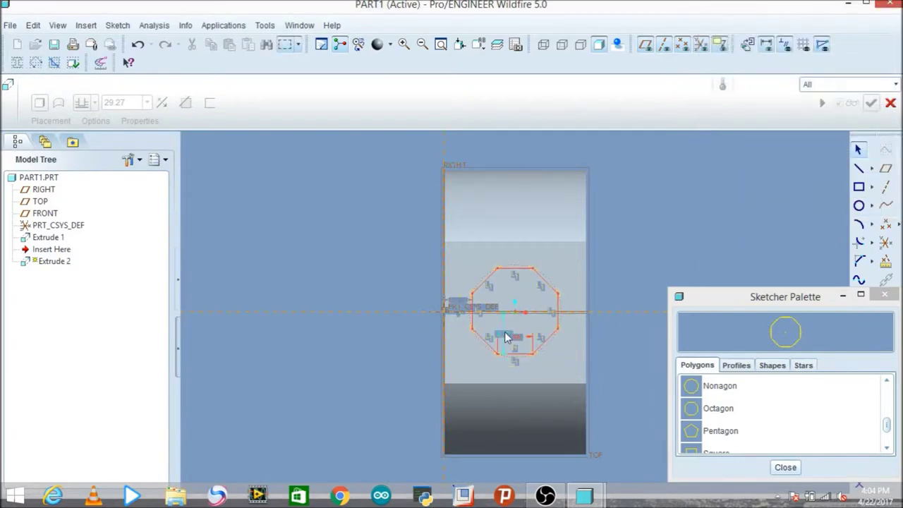
- Add the end face's four boundary edges as sketch references
{"action": "left_click", "coordinate": [513, 353]}
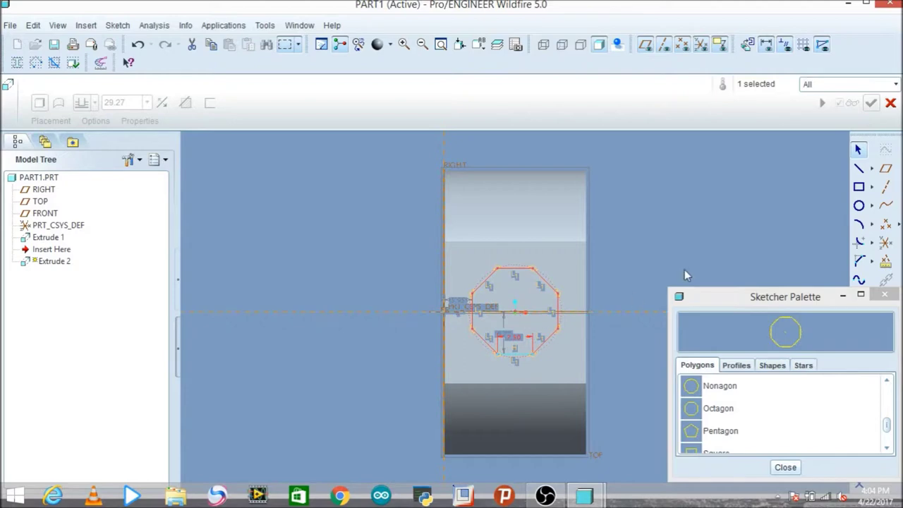
{"action": "left_click", "coordinate": [117, 24]}
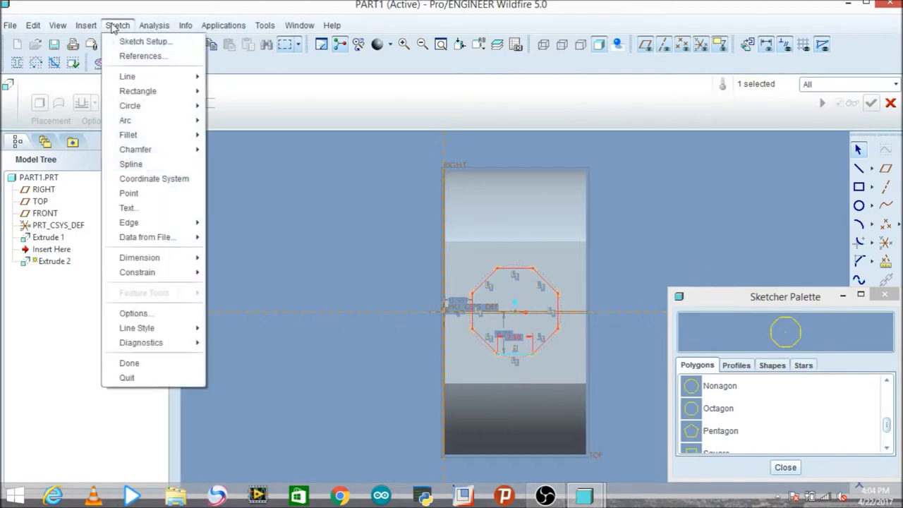
{"action": "left_click", "coordinate": [141, 55]}
{"action": "left_click", "coordinate": [448, 242]}
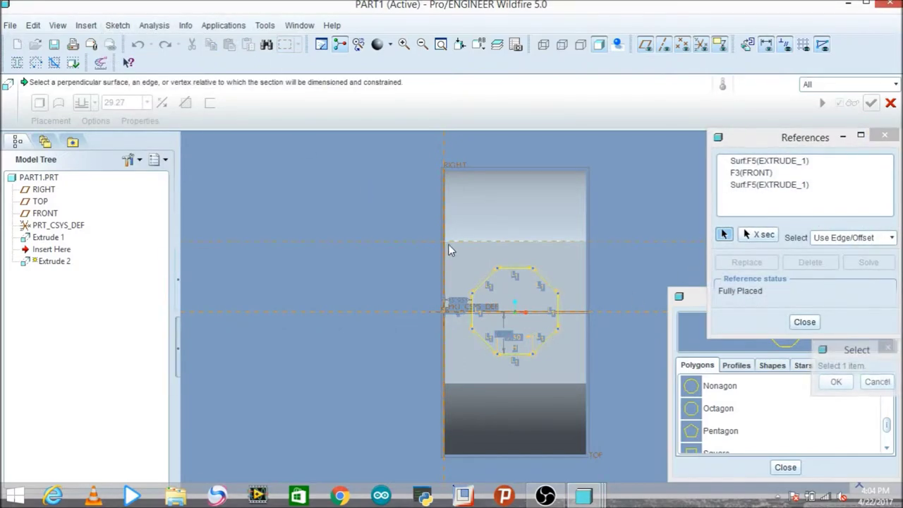
{"action": "left_click", "coordinate": [589, 260]}
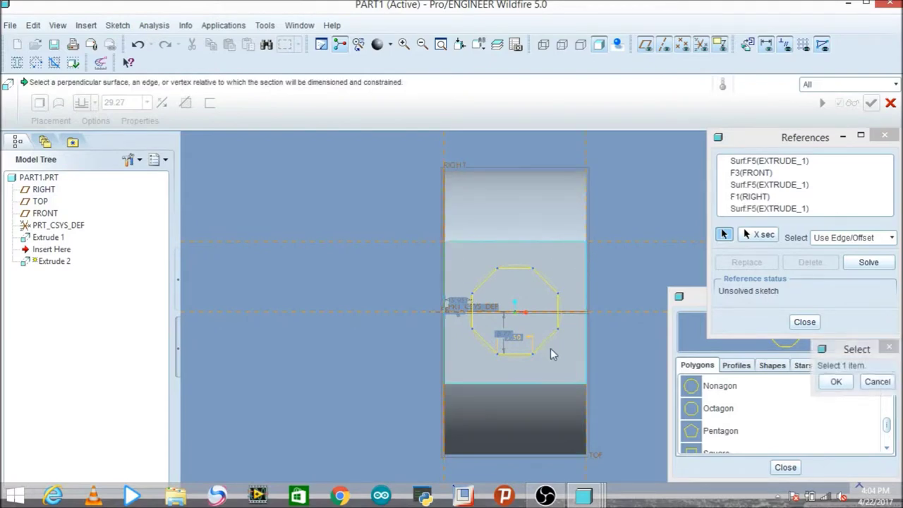
{"action": "left_click", "coordinate": [536, 383]}
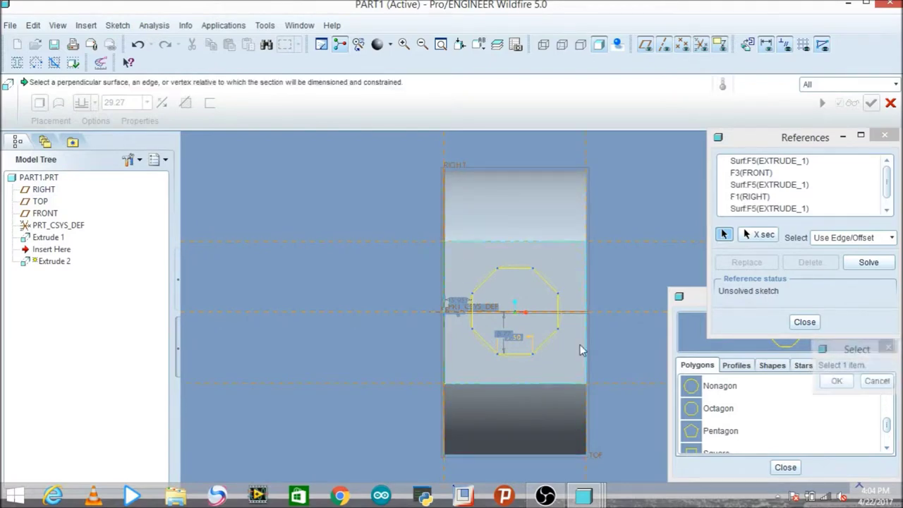
{"action": "left_click", "coordinate": [804, 322]}
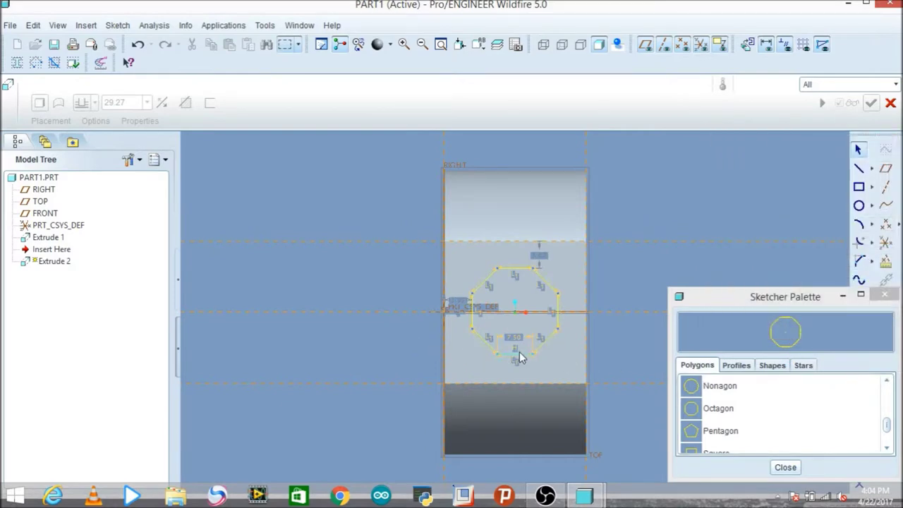
- Enlarge the octagon towards the face's upper and lower edges until its sides are about 12.8 mm long, and close the shape palette
{"action": "left_click_drag", "start_coordinate": [513, 355], "coordinate": [523, 383]}
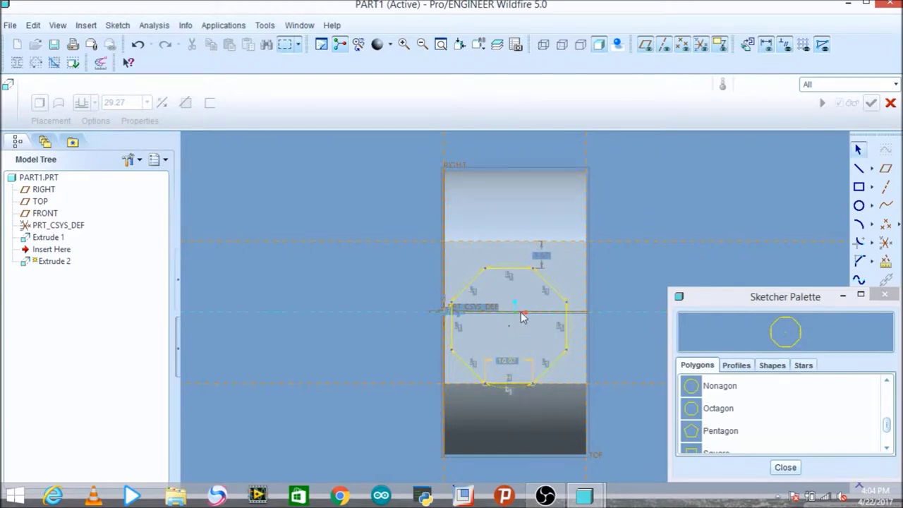
{"action": "left_click_drag", "start_coordinate": [450, 330], "coordinate": [523, 244]}
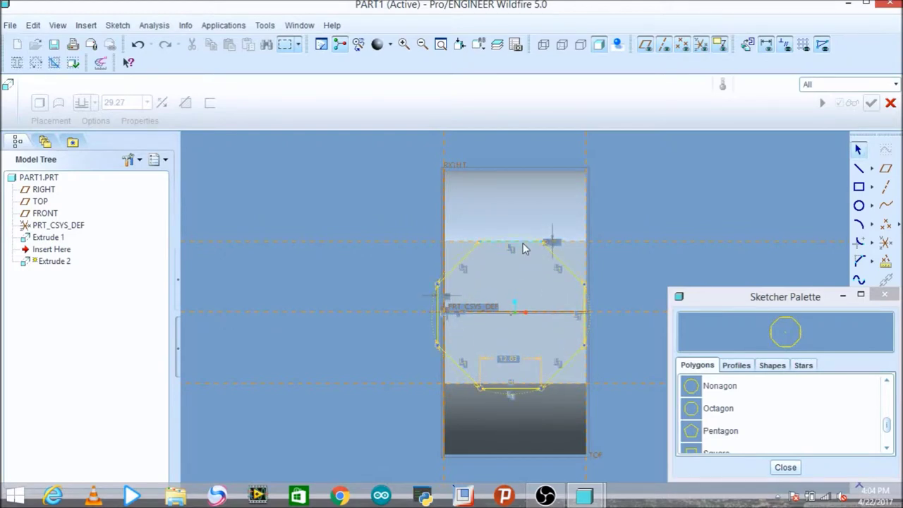
{"action": "scroll", "coordinate": [589, 311], "scroll_direction": "down", "scroll_amount": 2}
{"action": "left_click", "coordinate": [785, 467]}
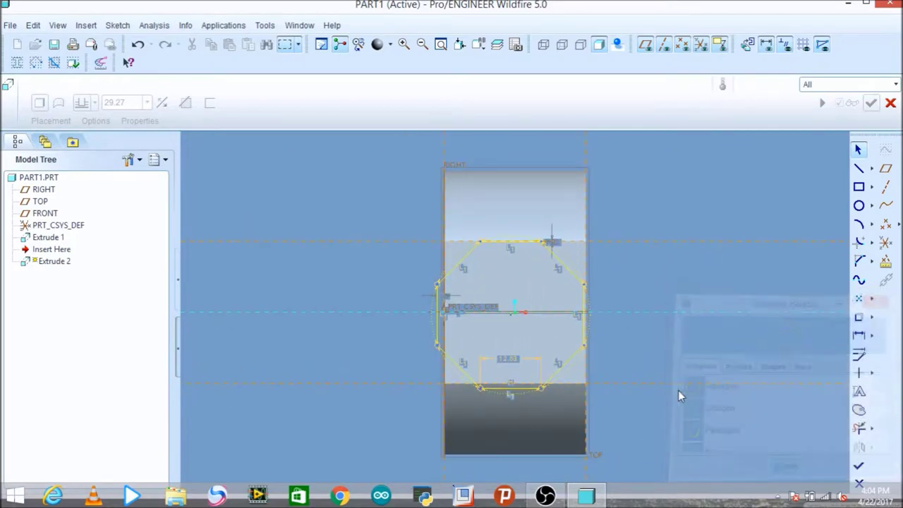
- Stretch the octagon's right side onto the end face's right edge, making its sides about 13 mm long
{"action": "scroll", "coordinate": [593, 325], "scroll_direction": "down", "scroll_amount": 1}
{"action": "scroll", "coordinate": [591, 322], "scroll_direction": "down", "scroll_amount": 1}
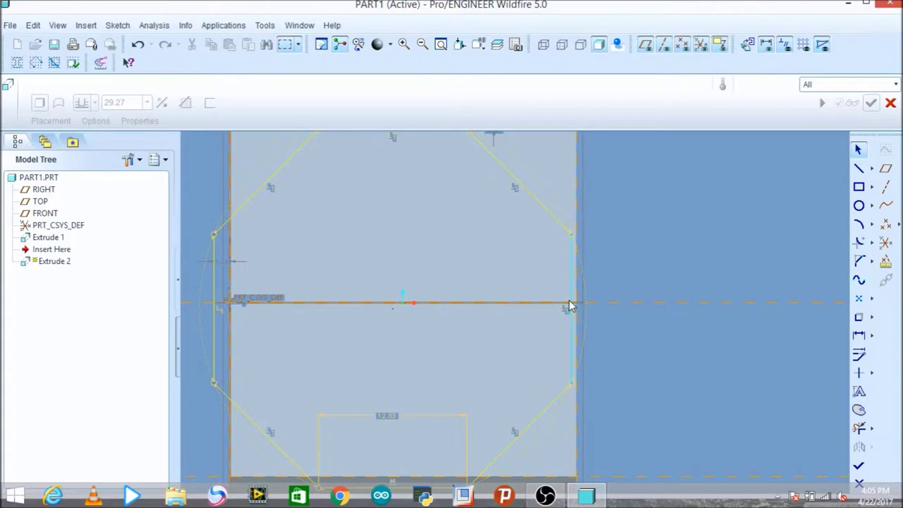
{"action": "left_click_drag", "start_coordinate": [571, 306], "coordinate": [575, 301]}
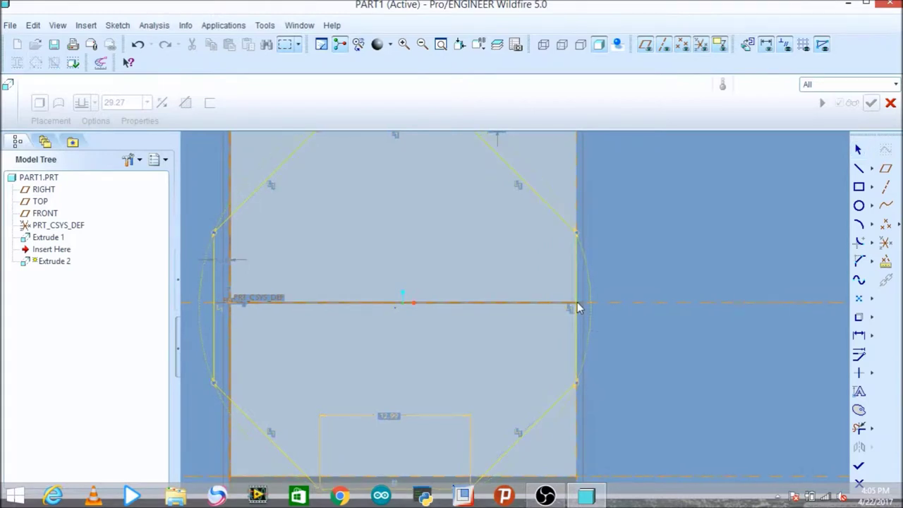
{"action": "scroll", "coordinate": [495, 373], "scroll_direction": "up", "scroll_amount": 1}
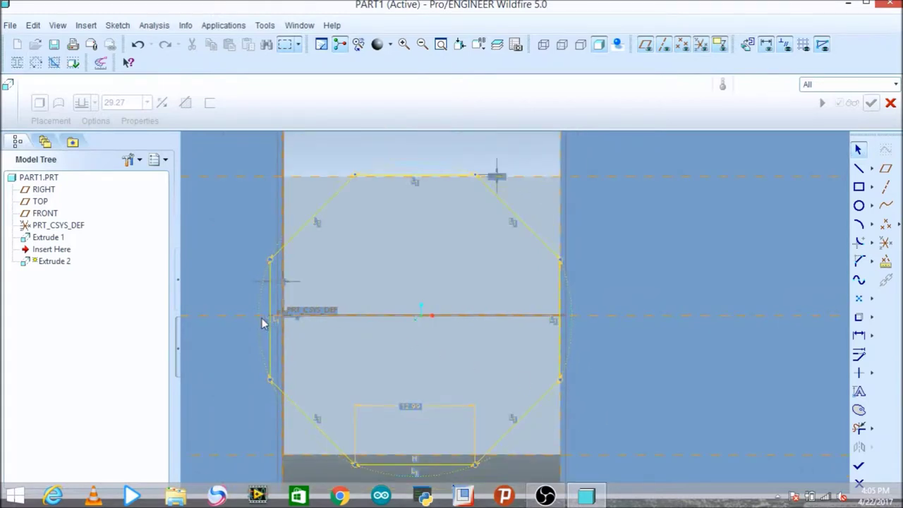
- Set the octagon's offsets from the end face's left and upper edges to 0
{"action": "double_click", "coordinate": [277, 281]}
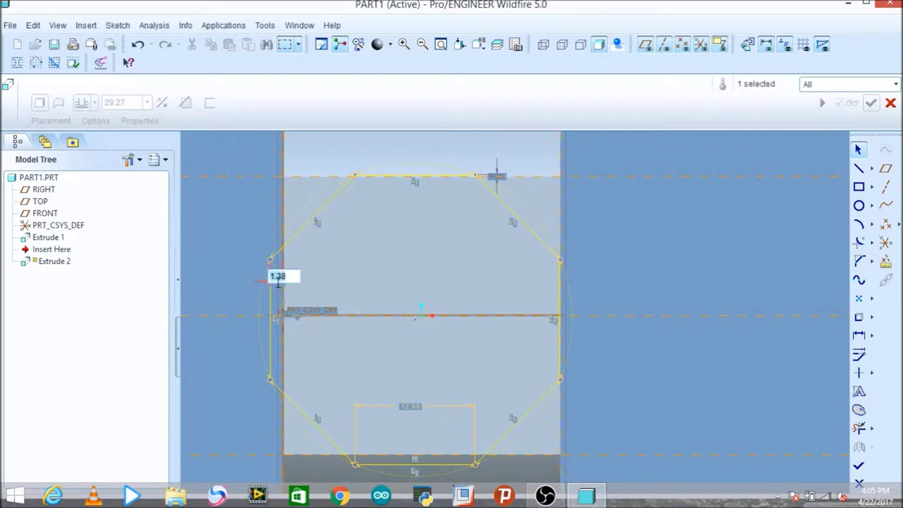
{"action": "type", "text": "0"}
{"action": "key", "text": "Return"}
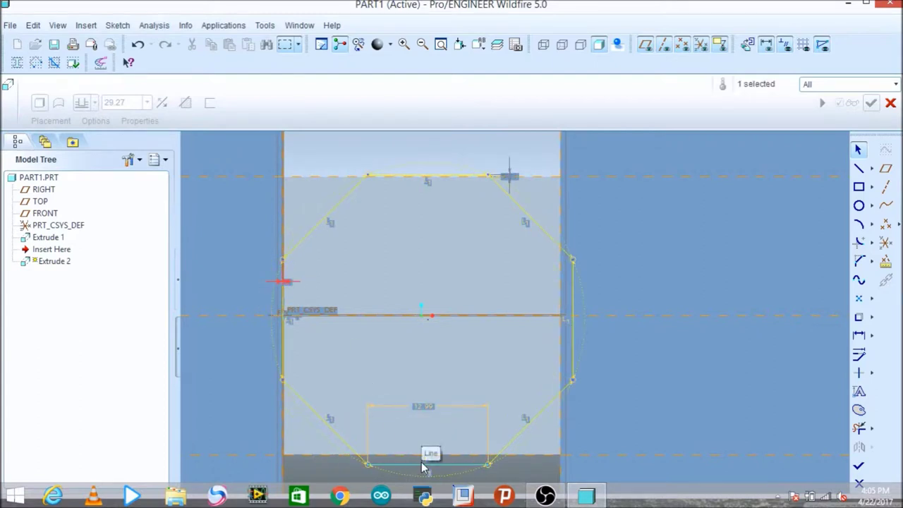
{"action": "double_click", "coordinate": [509, 177]}
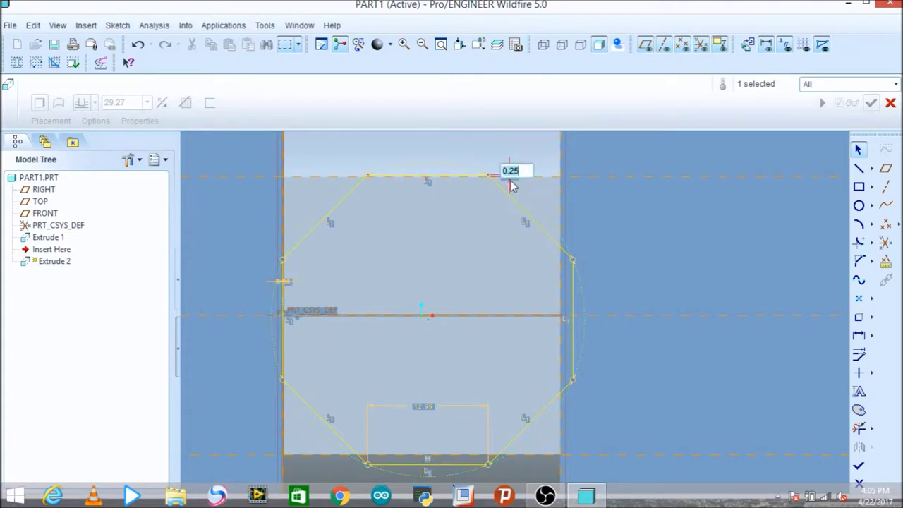
{"action": "key", "text": "Return"}
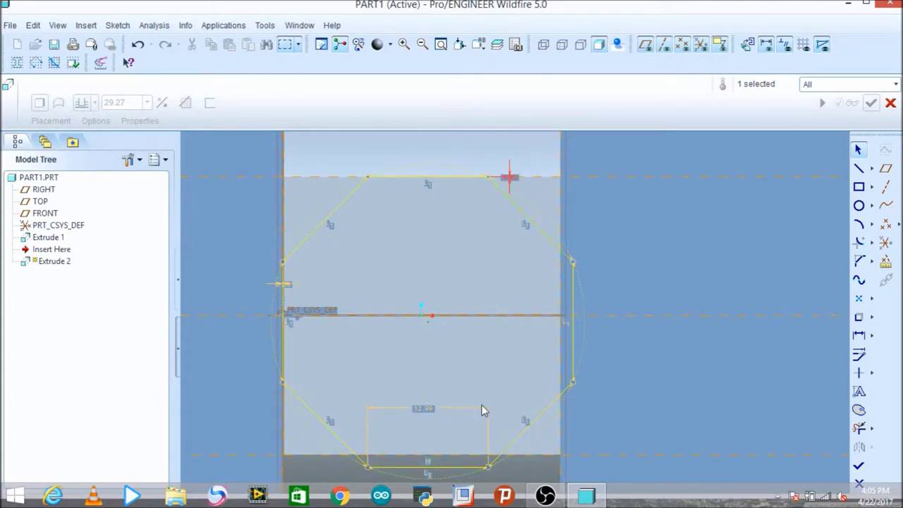
- Move the octagon's bottom side onto the face's lower edge, making its sides about 12.4 mm, set the left offset to 0 and finish the sketch
{"action": "left_click_drag", "start_coordinate": [435, 472], "coordinate": [437, 460]}
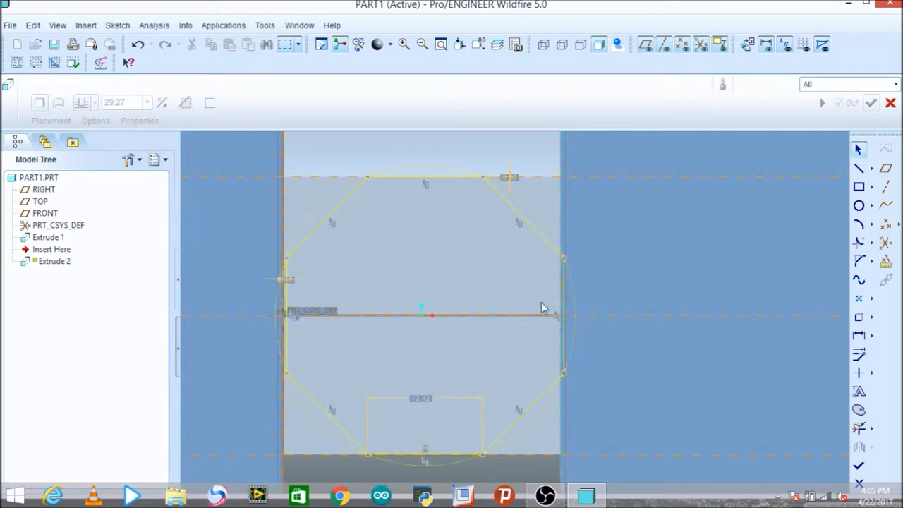
{"action": "double_click", "coordinate": [285, 277]}
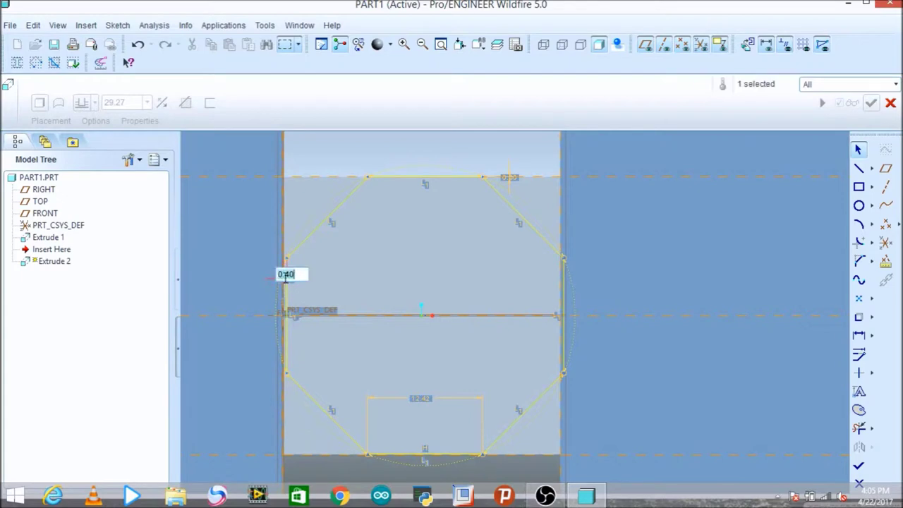
{"action": "type", "text": "0"}
{"action": "key", "text": "Return"}
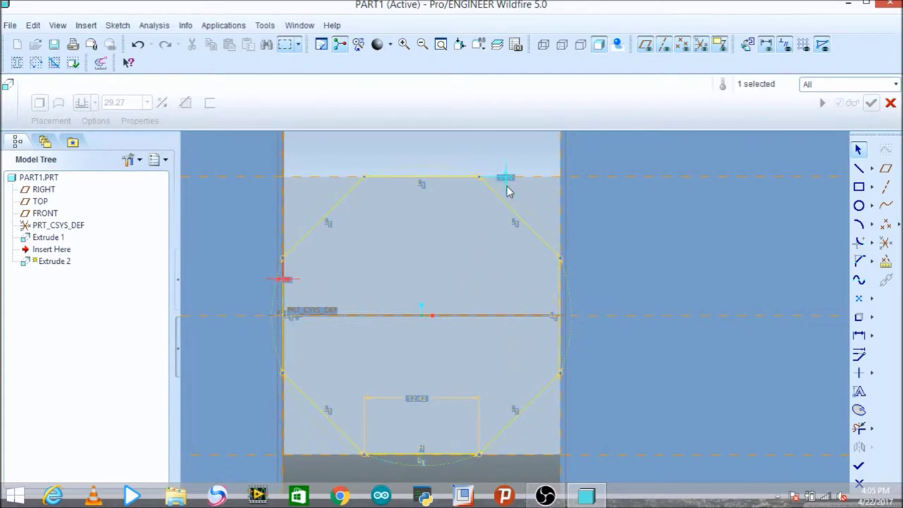
{"action": "left_click", "coordinate": [858, 465]}
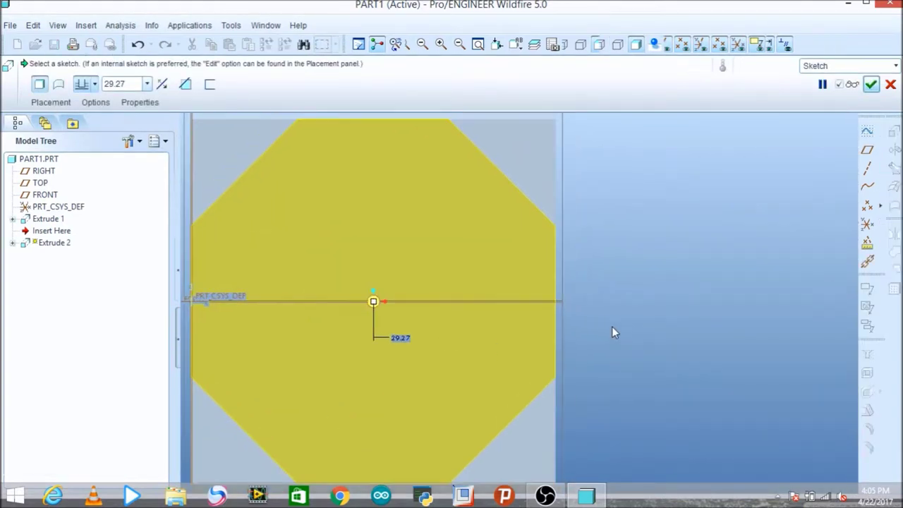
- Extrude the octagon 37.5 mm outward from the arm's end face and complete the feature
{"action": "scroll", "coordinate": [613, 328], "scroll_direction": "down", "scroll_amount": 3}
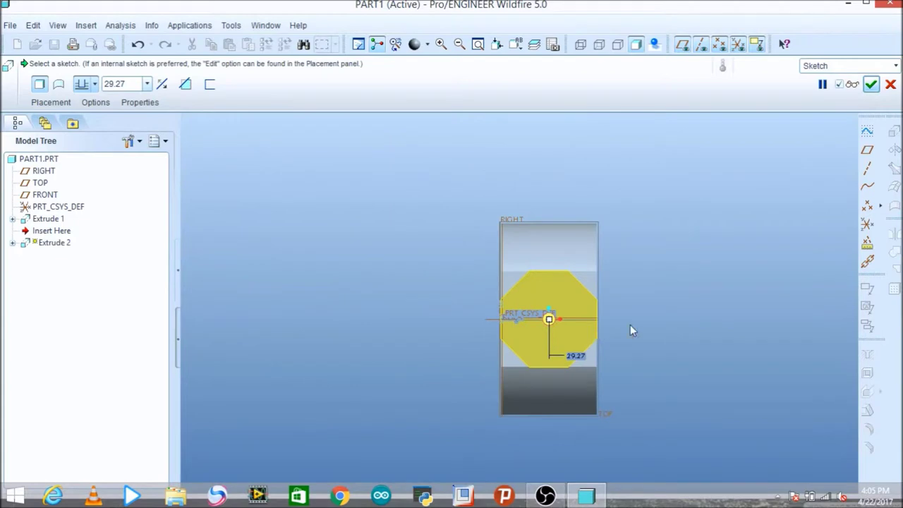
{"action": "middle_click_drag", "start_coordinate": [689, 327], "coordinate": [635, 331]}
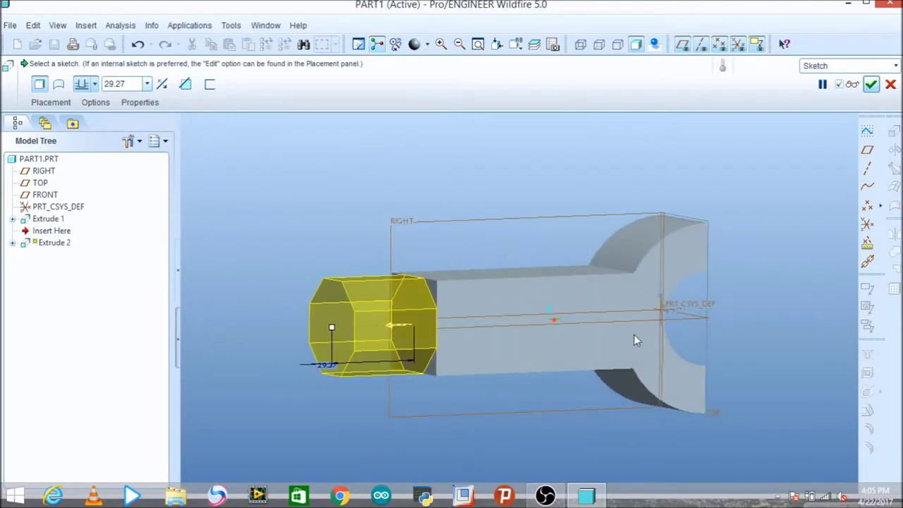
{"action": "double_click", "coordinate": [111, 85]}
{"action": "type", "text": "37.5"}
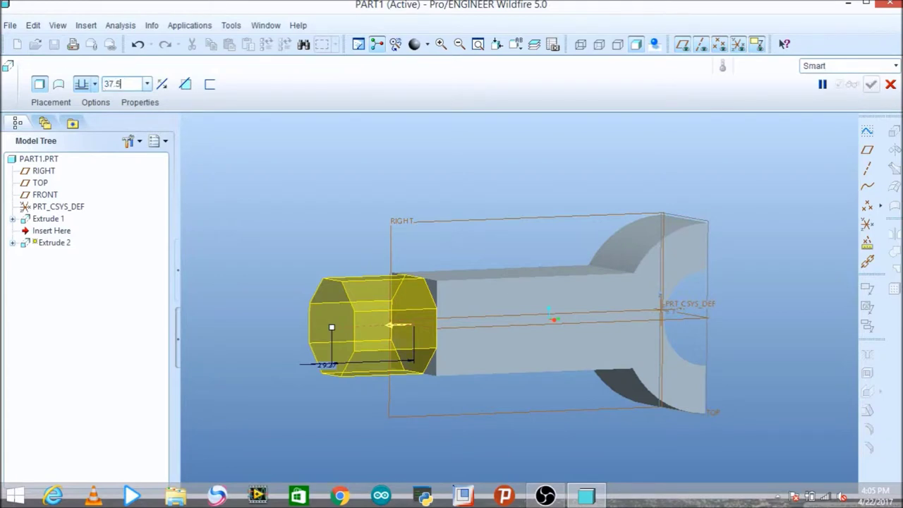
{"action": "key", "text": "Return"}
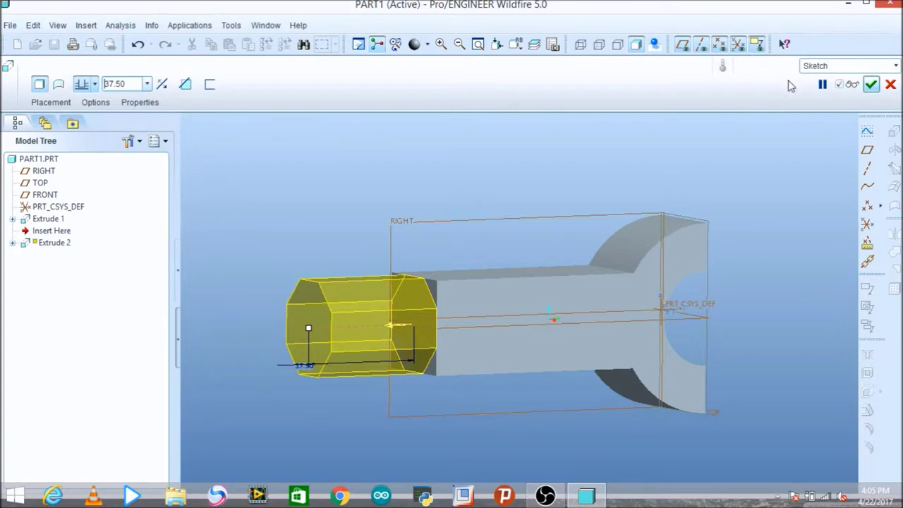
{"action": "left_click", "coordinate": [870, 84]}
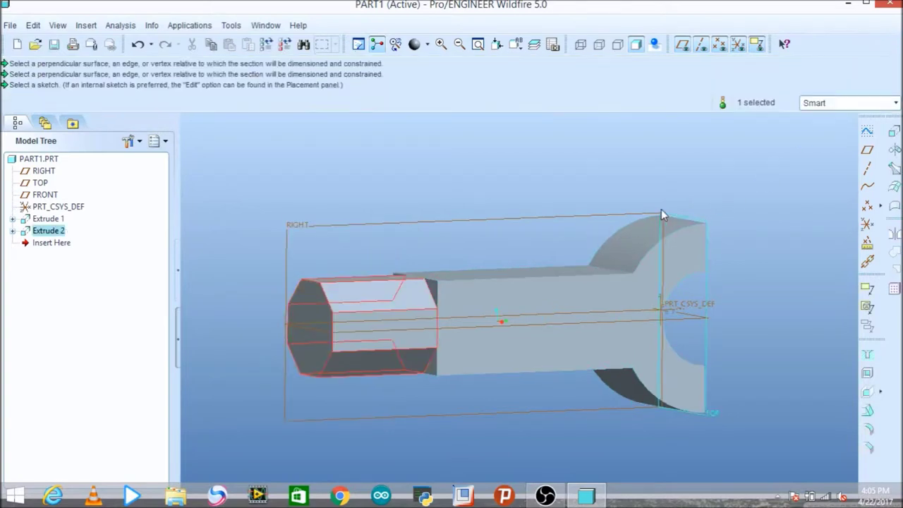
- Start a round on one slanted edge where the octagonal section meets the arm, with a radius of 4 mm
{"action": "mouse_move", "coordinate": [581, 187]}
{"action": "middle_mouse_down"}
{"action": "mouse_move", "coordinate": [631, 188]}
{"action": "mouse_move", "coordinate": [619, 177]}
{"action": "mouse_move", "coordinate": [592, 185]}
{"action": "middle_mouse_up"}
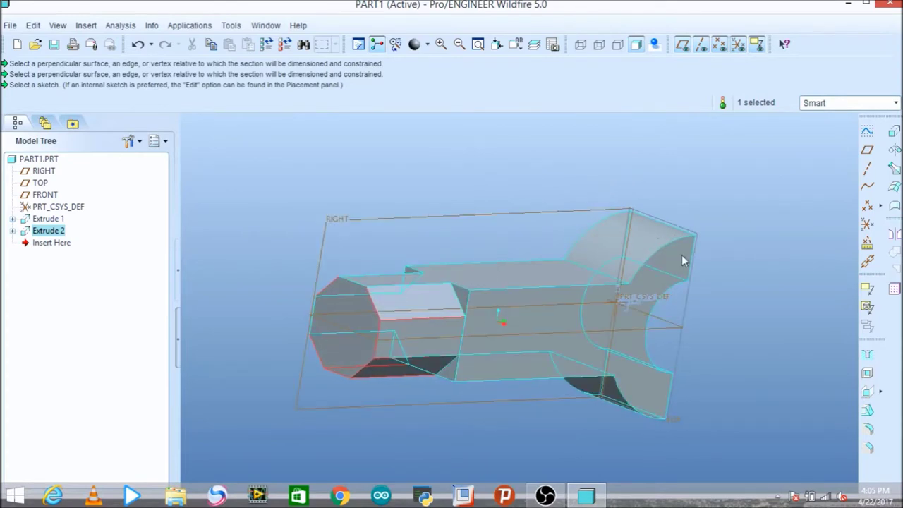
{"action": "left_click", "coordinate": [863, 430]}
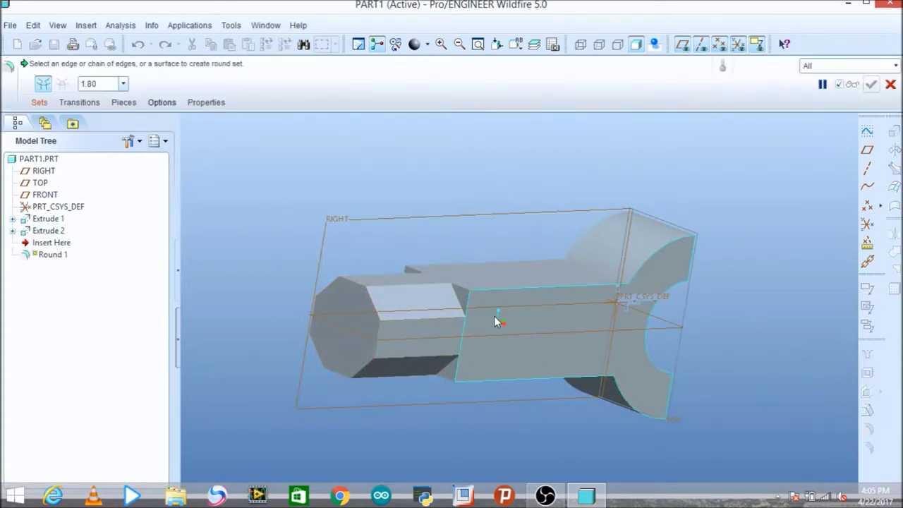
{"action": "left_click", "coordinate": [457, 300]}
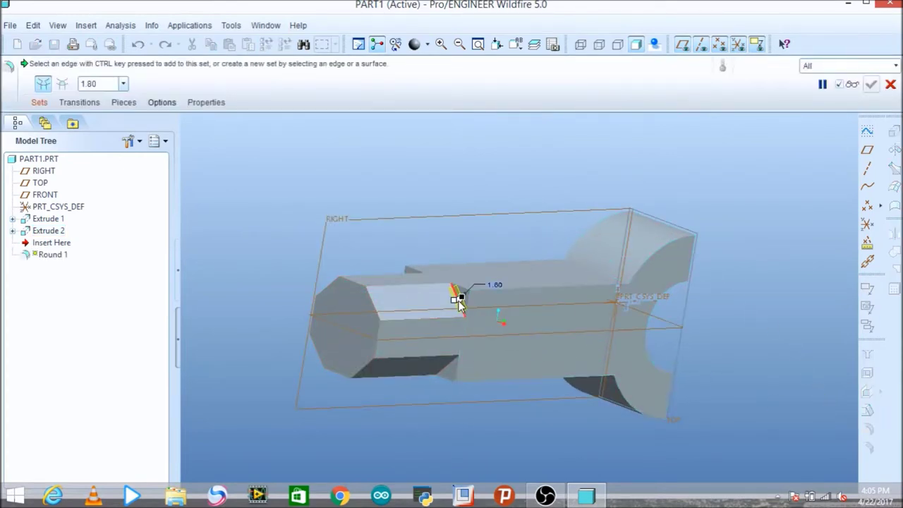
{"action": "double_click", "coordinate": [498, 286]}
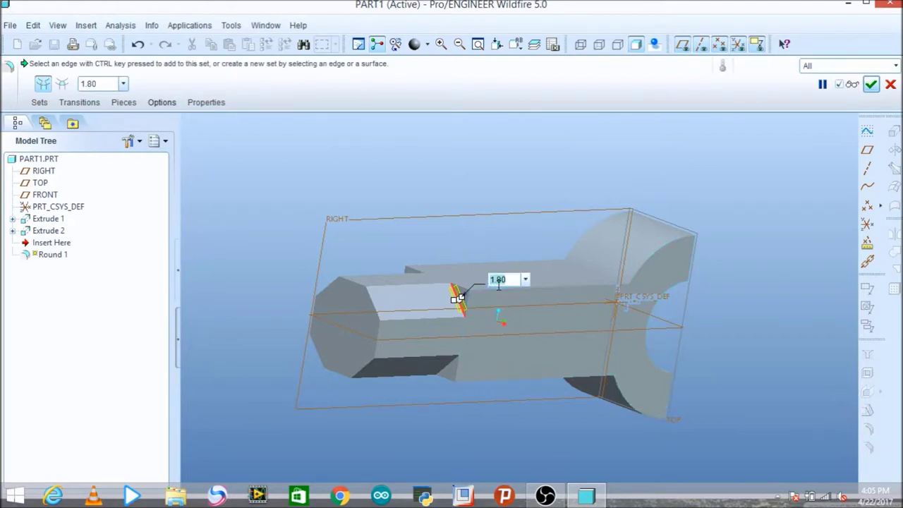
{"action": "type", "text": "4"}
{"action": "key", "text": "Return"}
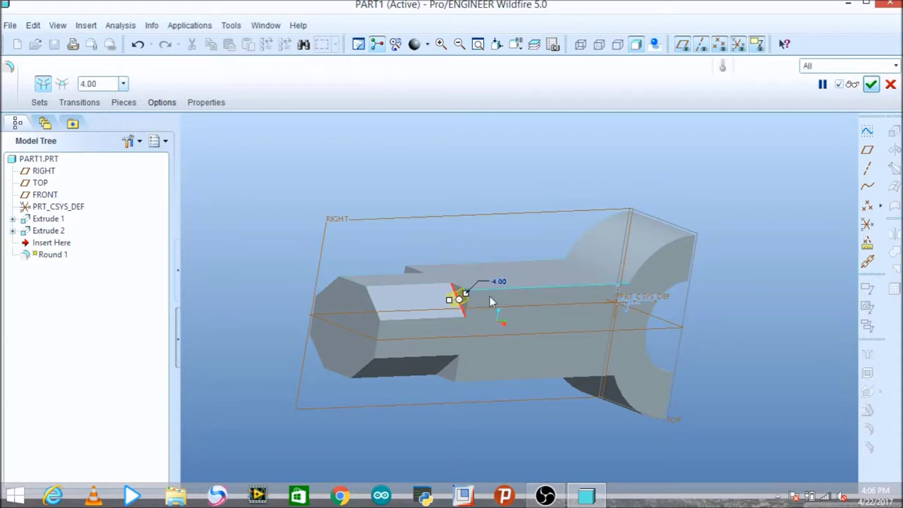
- Add the other slanted edges between the octagonal section and the arm to the 4 mm rounding, and complete the feature
{"action": "middle_click_drag", "start_coordinate": [446, 244], "coordinate": [525, 316]}
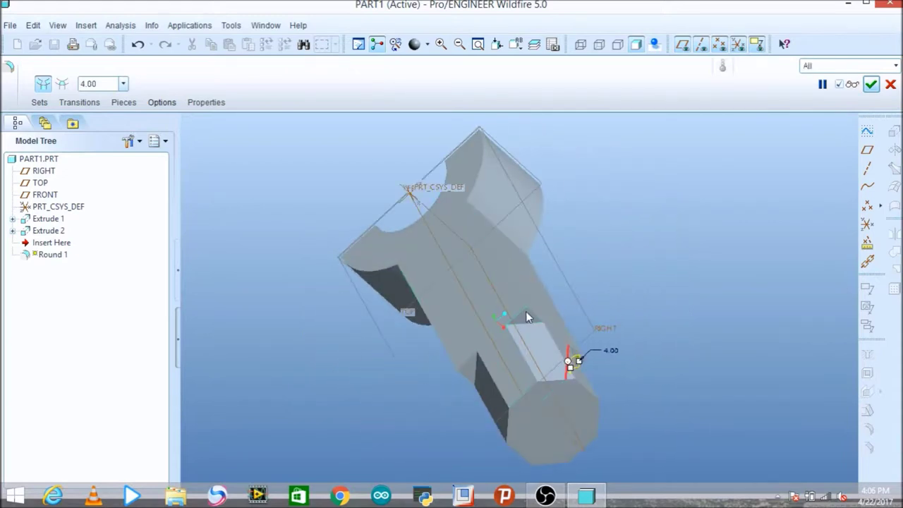
{"action": "middle_click_drag", "start_coordinate": [425, 373], "coordinate": [533, 354]}
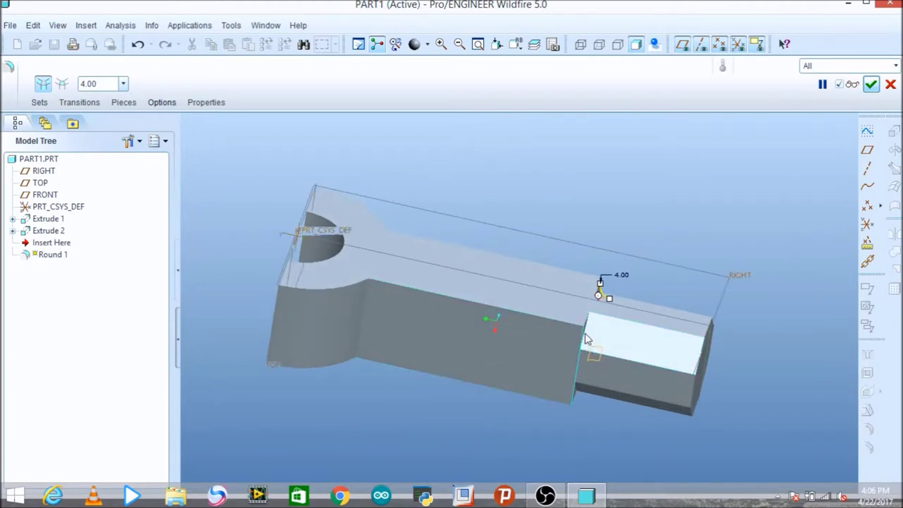
{"action": "scroll", "coordinate": [596, 356], "scroll_direction": "down", "scroll_amount": 3}
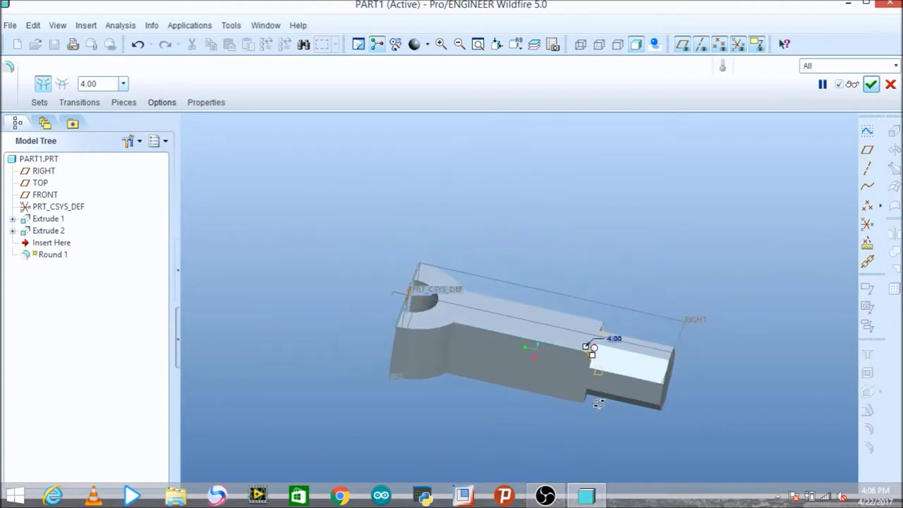
{"action": "middle_click_drag", "start_coordinate": [588, 347], "coordinate": [561, 344]}
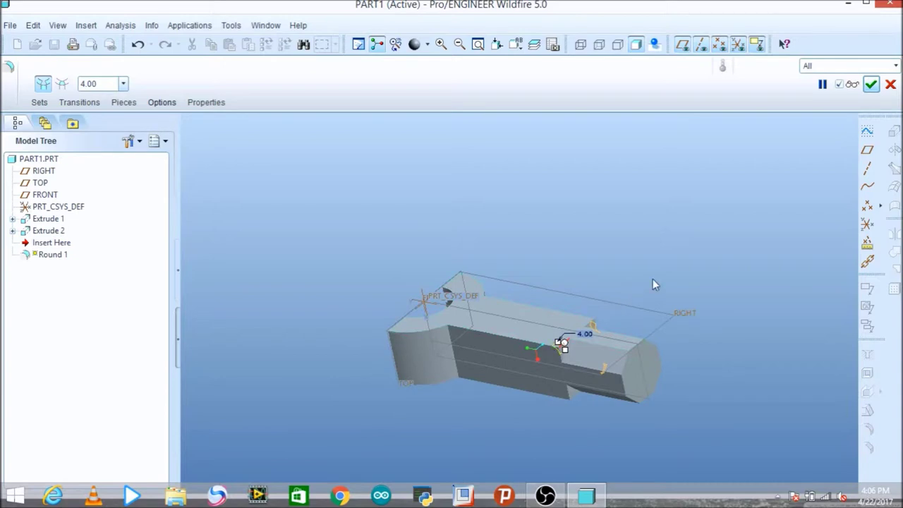
{"action": "left_click", "coordinate": [571, 361]}
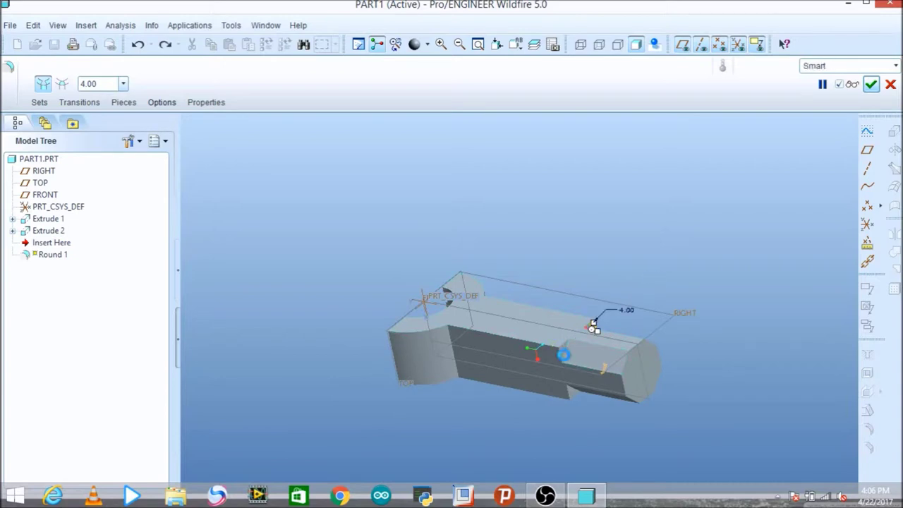
{"action": "middle_click_drag", "start_coordinate": [618, 427], "coordinate": [589, 379]}
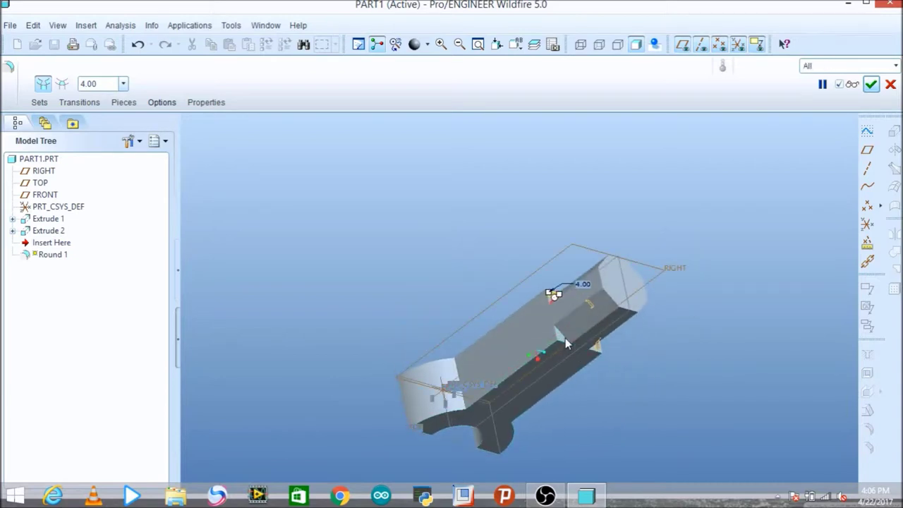
{"action": "middle_click_drag", "start_coordinate": [663, 397], "coordinate": [592, 381]}
{"action": "left_click", "coordinate": [872, 86]}
{"action": "middle_click_drag", "start_coordinate": [677, 256], "coordinate": [744, 278]}
{"action": "left_click", "coordinate": [623, 280]}
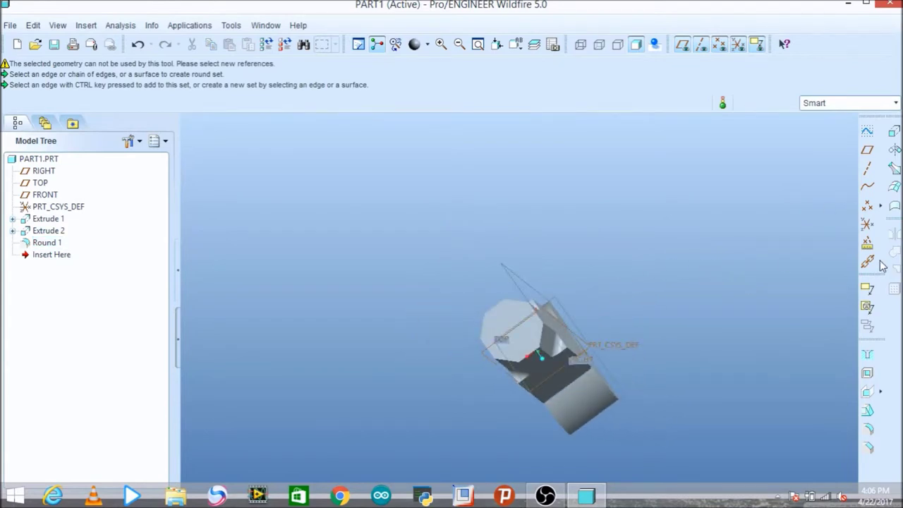
- Start a new extrusion with its sketch placed on the octagonal section's end face
{"action": "left_click", "coordinate": [894, 132]}
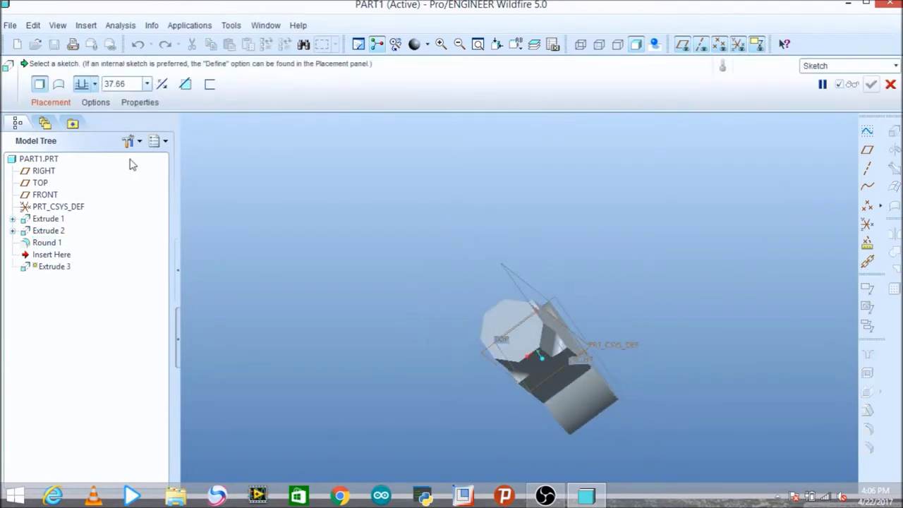
{"action": "left_click", "coordinate": [51, 102]}
{"action": "left_click", "coordinate": [157, 149]}
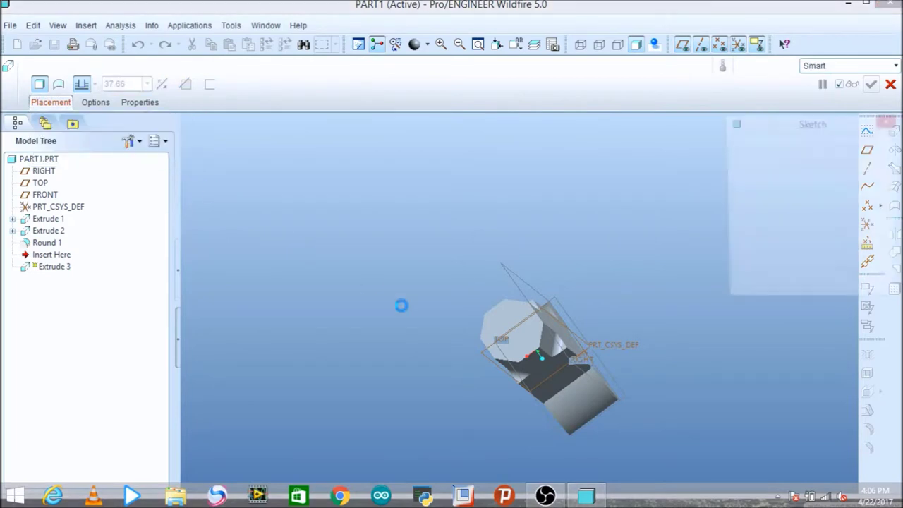
{"action": "left_click", "coordinate": [523, 326]}
{"action": "left_click", "coordinate": [842, 288]}
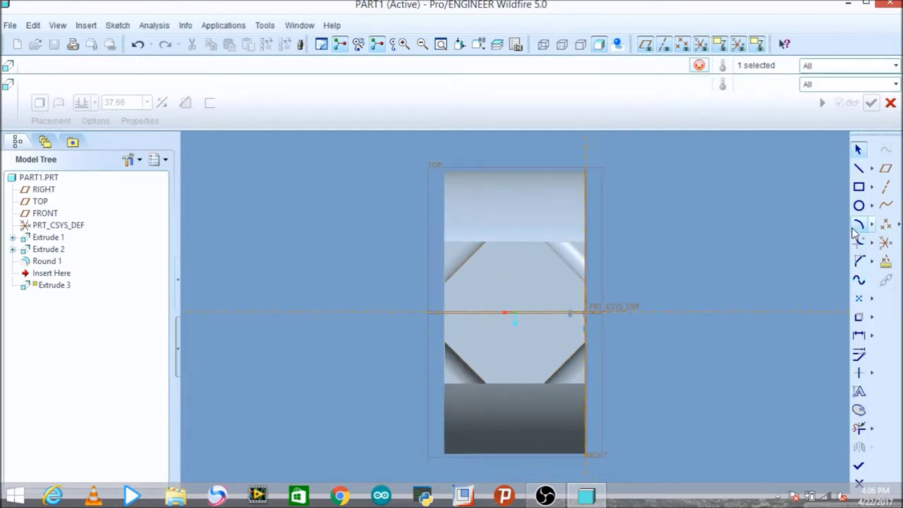
- Sketch a circle centred on the octagonal face, slightly more than half the face's width across, and finish the sketch
{"action": "left_click", "coordinate": [858, 205]}
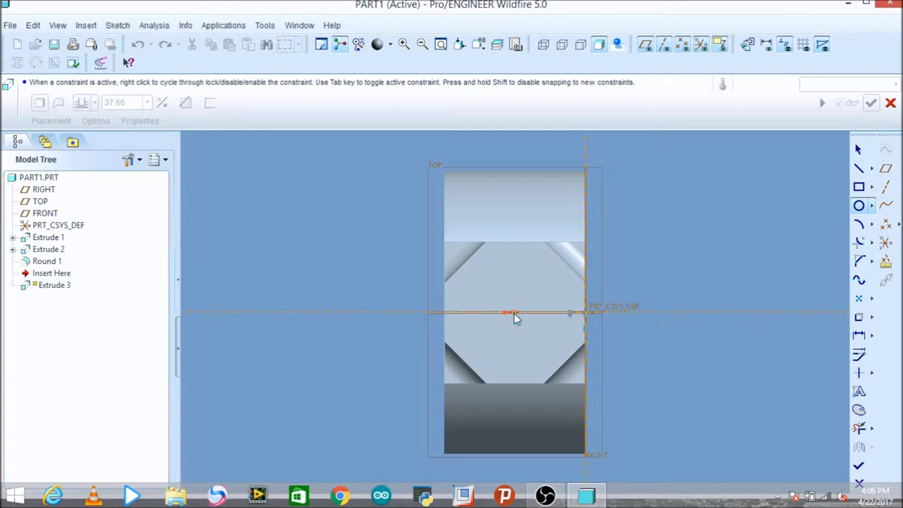
{"action": "left_click", "coordinate": [542, 342]}
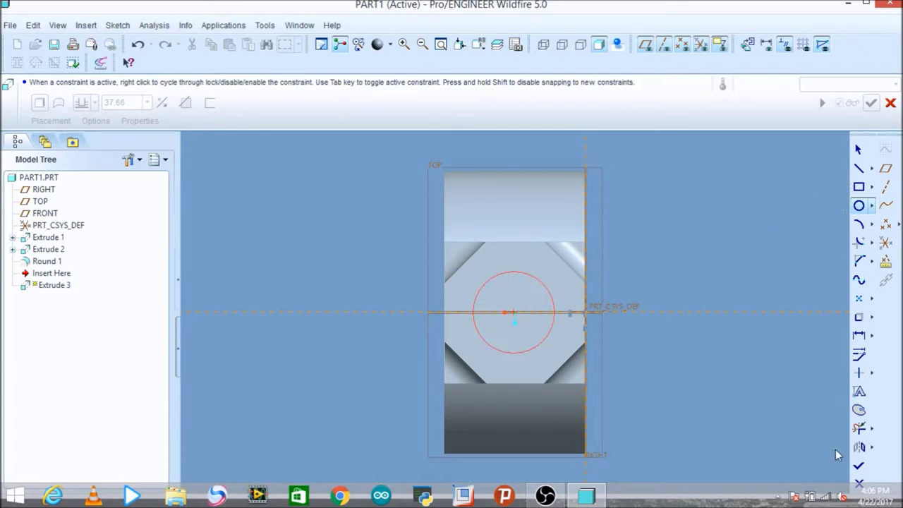
{"action": "left_click", "coordinate": [859, 465]}
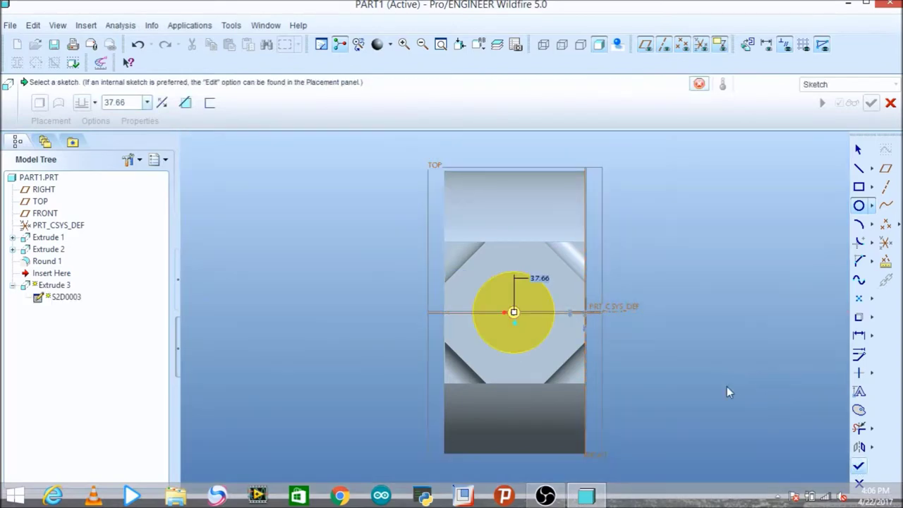
- Extrude the circle 37.66 mm outward from the octagonal face and complete the feature
{"action": "scroll", "coordinate": [557, 407], "scroll_direction": "down", "scroll_amount": 5}
{"action": "scroll", "coordinate": [557, 407], "scroll_direction": "up", "scroll_amount": 5}
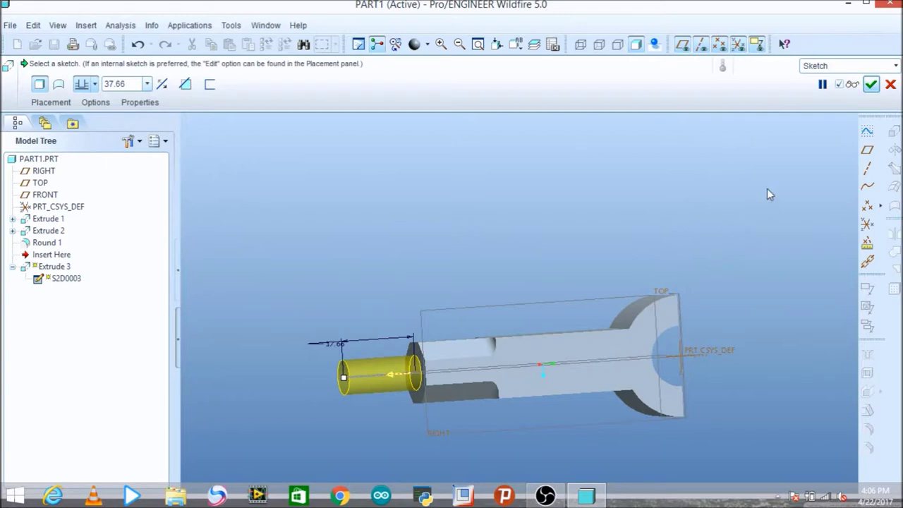
{"action": "left_click", "coordinate": [870, 85]}
{"action": "middle_click_drag", "start_coordinate": [765, 293], "coordinate": [759, 204]}
{"action": "middle_click_drag", "start_coordinate": [776, 312], "coordinate": [658, 308]}
{"action": "left_click", "coordinate": [710, 243]}
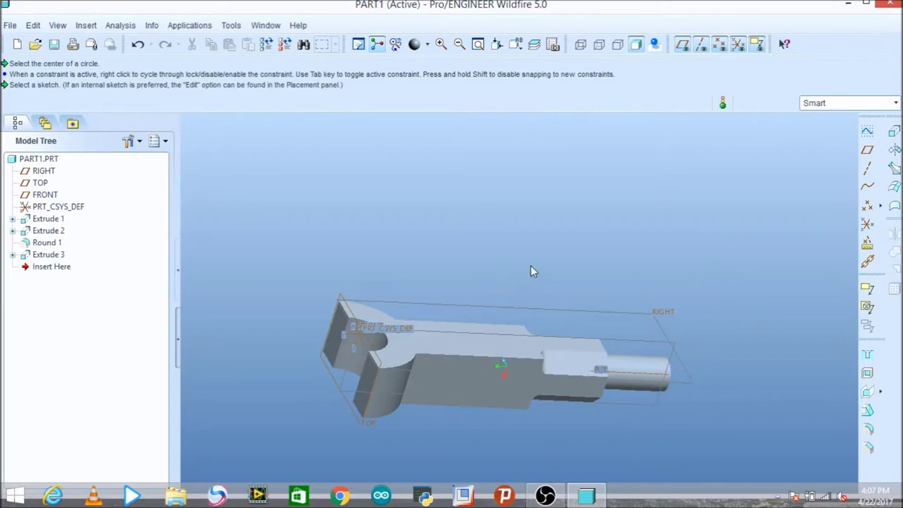
- Start a new extrusion with its sketch placed on the arm's narrow side face
{"action": "middle_click_drag", "start_coordinate": [521, 240], "coordinate": [566, 191]}
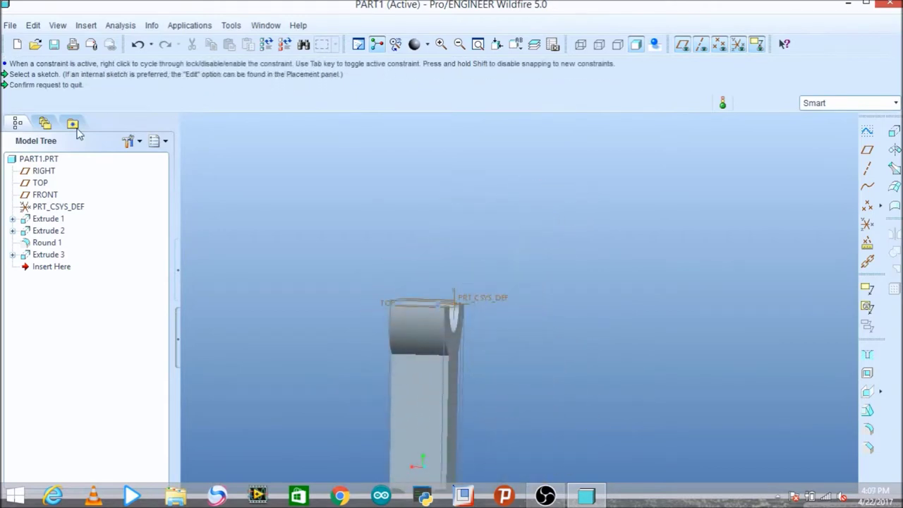
{"action": "left_click", "coordinate": [893, 132]}
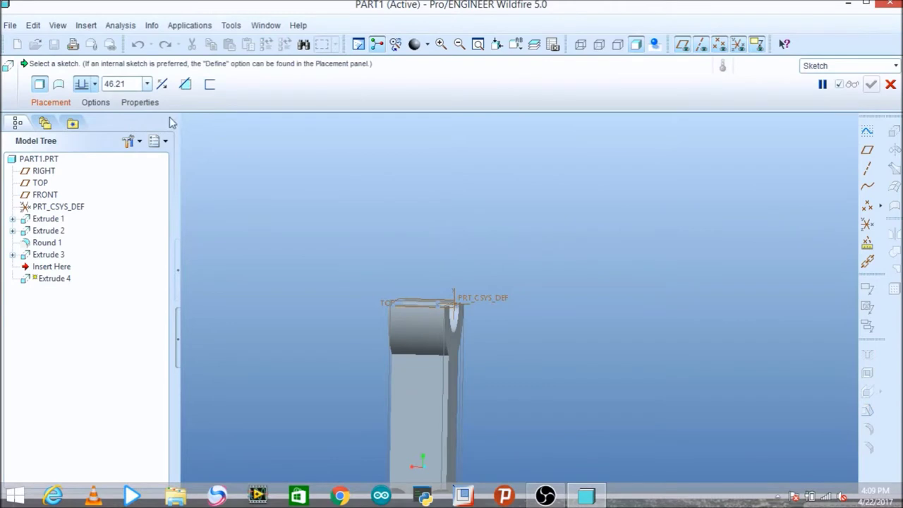
{"action": "left_click", "coordinate": [51, 103]}
{"action": "left_click", "coordinate": [149, 146]}
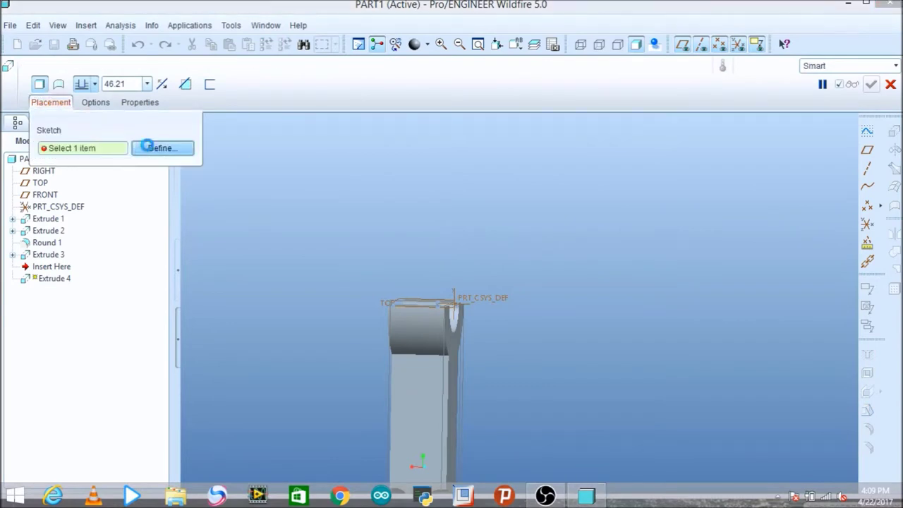
{"action": "left_click", "coordinate": [414, 374]}
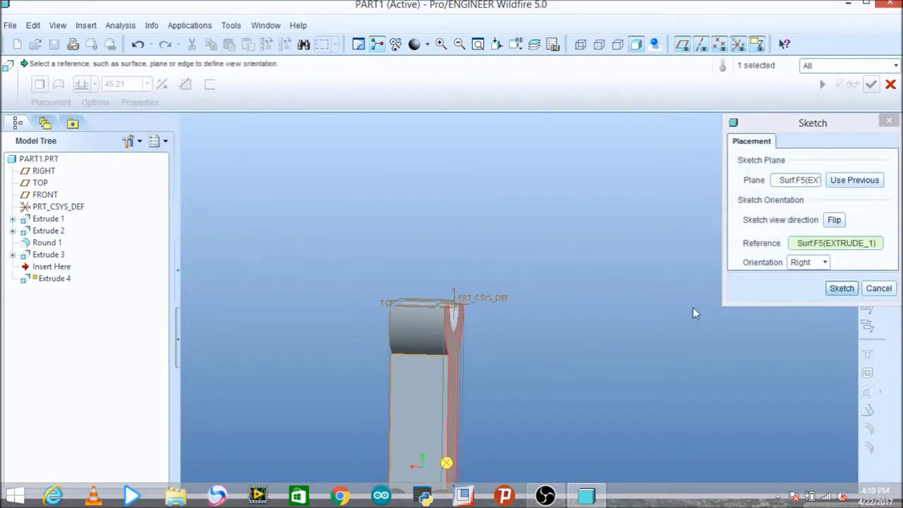
{"action": "left_click", "coordinate": [841, 288]}
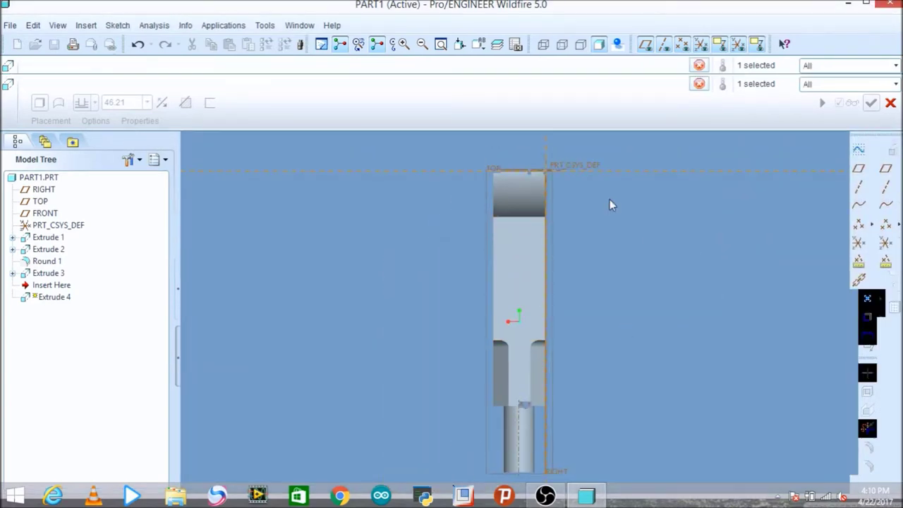
- Sketch two concentric circles above the half ring's flat ends, about 37 mm and 76 mm in diameter, centred across the part's thickness
{"action": "mouse_move", "coordinate": [590, 198]}
{"action": "middle_mouse_down"}
{"action": "mouse_move", "coordinate": [589, 222]}
{"action": "mouse_move", "coordinate": [591, 200]}
{"action": "mouse_move", "coordinate": [604, 207]}
{"action": "middle_mouse_up"}
{"action": "scroll", "coordinate": [536, 189], "scroll_direction": "down", "scroll_amount": 2}
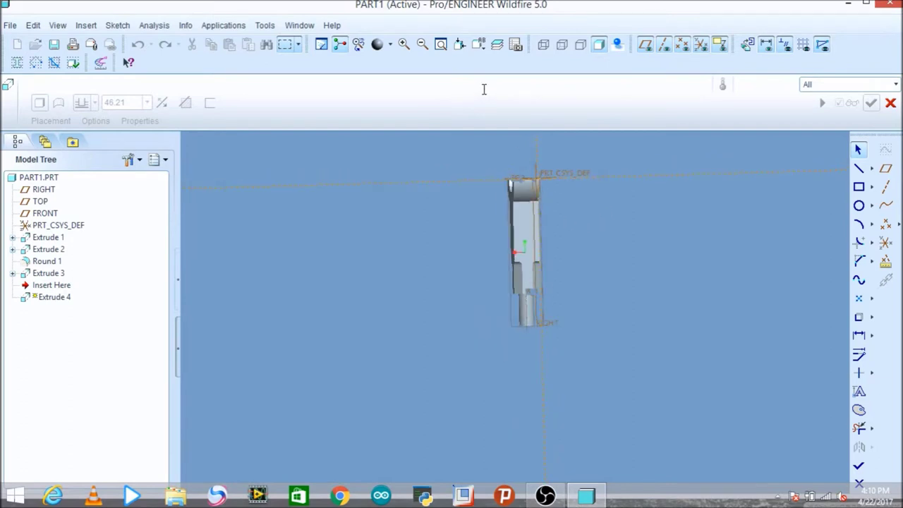
{"action": "left_click", "coordinate": [440, 45]}
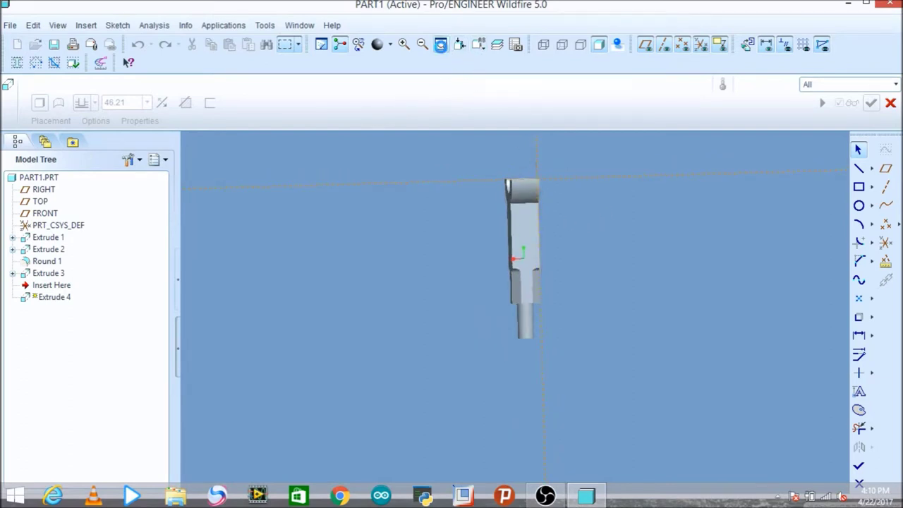
{"action": "left_click", "coordinate": [478, 44]}
{"action": "left_click", "coordinate": [493, 113]}
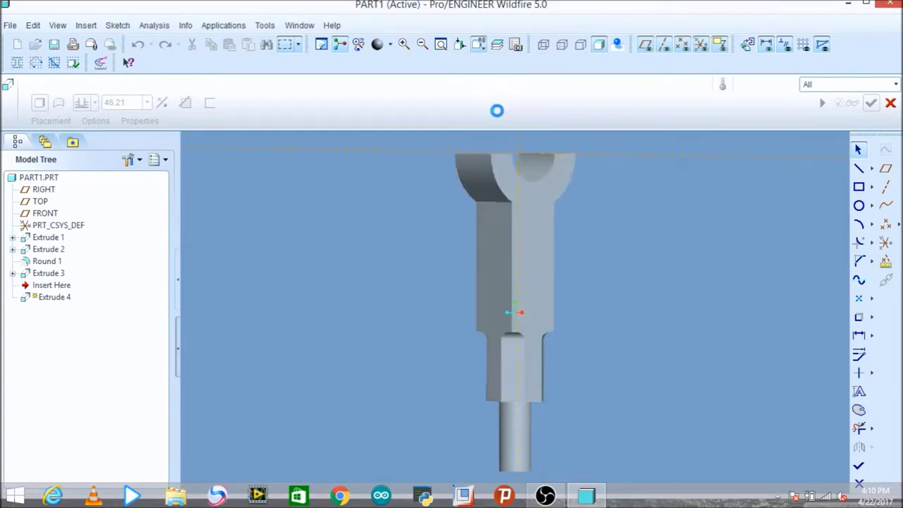
{"action": "scroll", "coordinate": [581, 203], "scroll_direction": "up", "scroll_amount": 3}
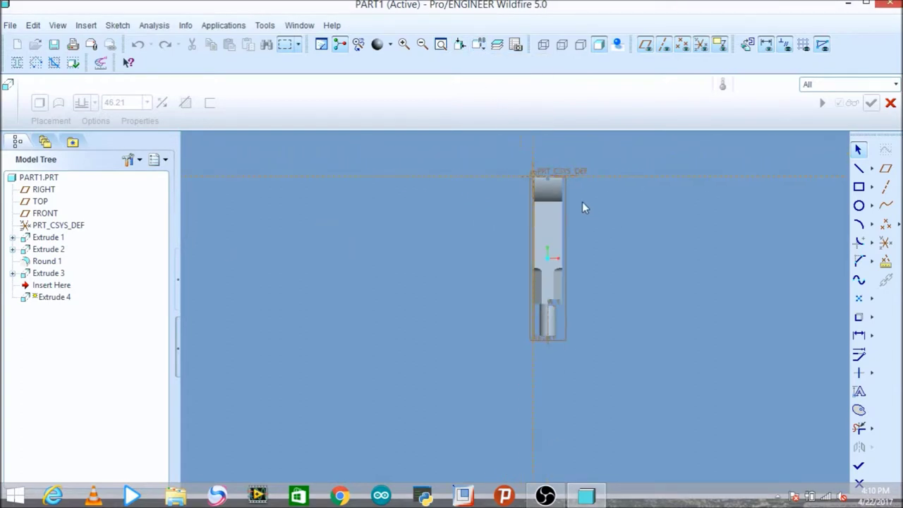
{"action": "left_click", "coordinate": [856, 205]}
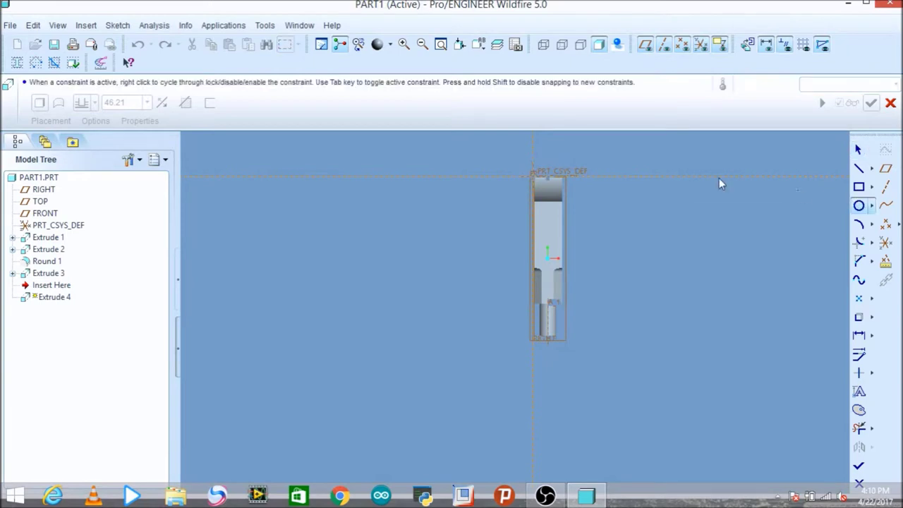
{"action": "left_click", "coordinate": [548, 136]}
{"action": "left_click", "coordinate": [557, 147]}
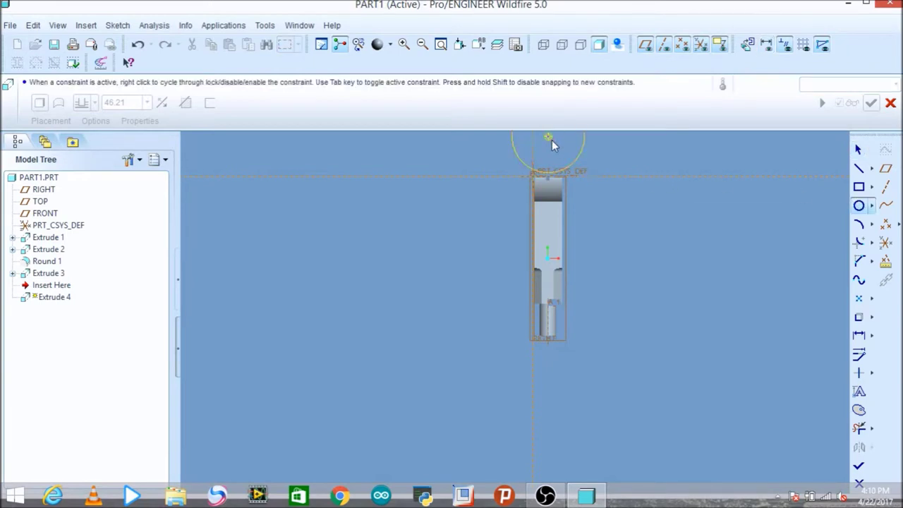
{"action": "scroll", "coordinate": [584, 164], "scroll_direction": "down", "scroll_amount": 4}
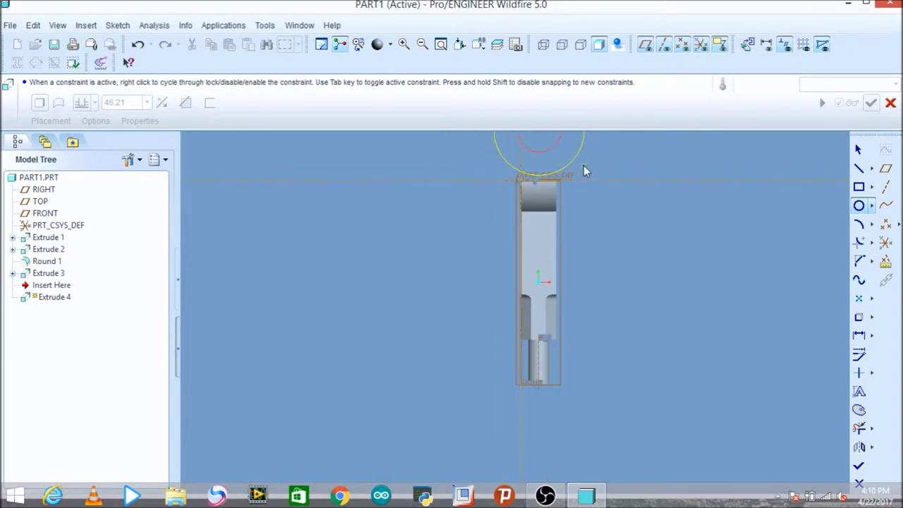
{"action": "scroll", "coordinate": [582, 169], "scroll_direction": "down", "scroll_amount": 2}
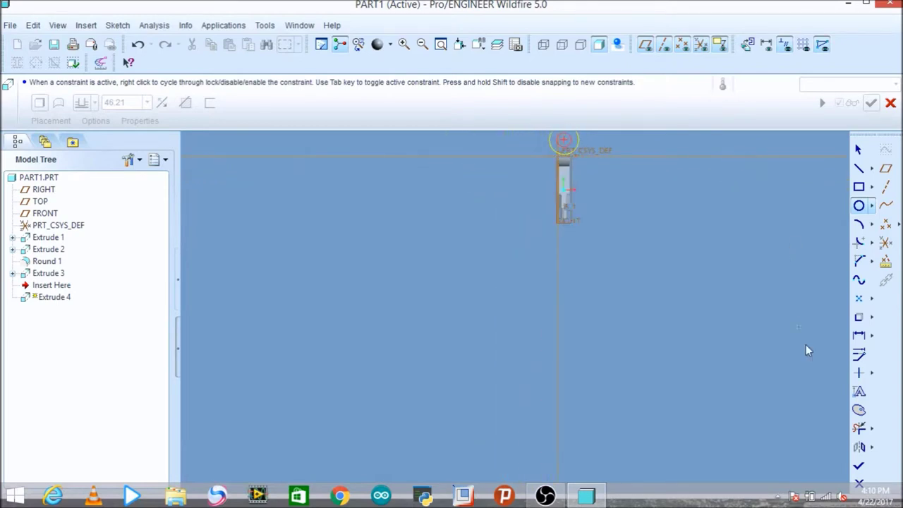
- Set the inner circle's diameter to 25 mm and the outer circle's diameter to 50 mm
{"action": "left_click", "coordinate": [862, 149]}
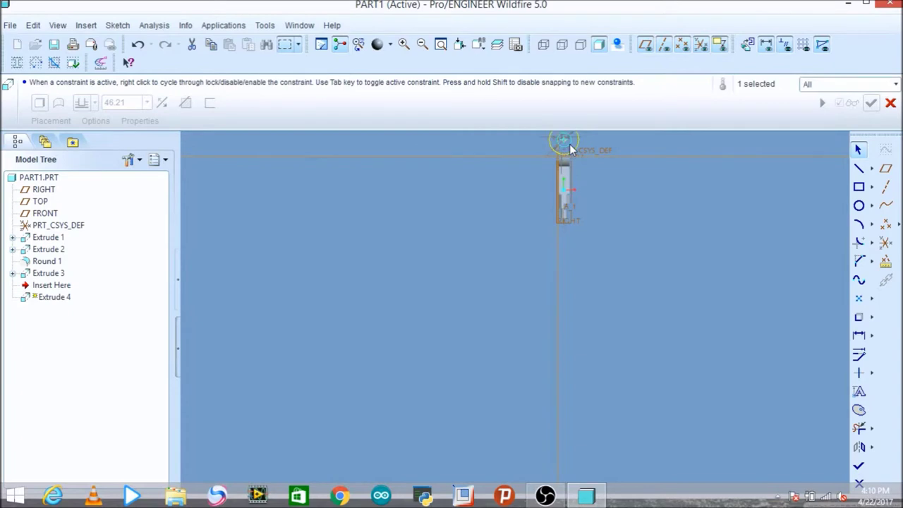
{"action": "scroll", "coordinate": [572, 142], "scroll_direction": "down", "scroll_amount": 1}
{"action": "scroll", "coordinate": [572, 135], "scroll_direction": "up", "scroll_amount": 3}
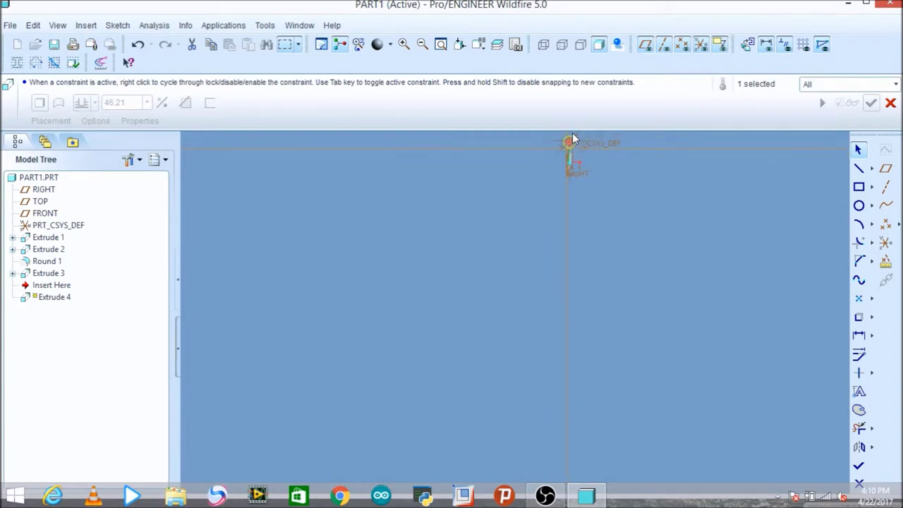
{"action": "scroll", "coordinate": [572, 132], "scroll_direction": "up", "scroll_amount": 2}
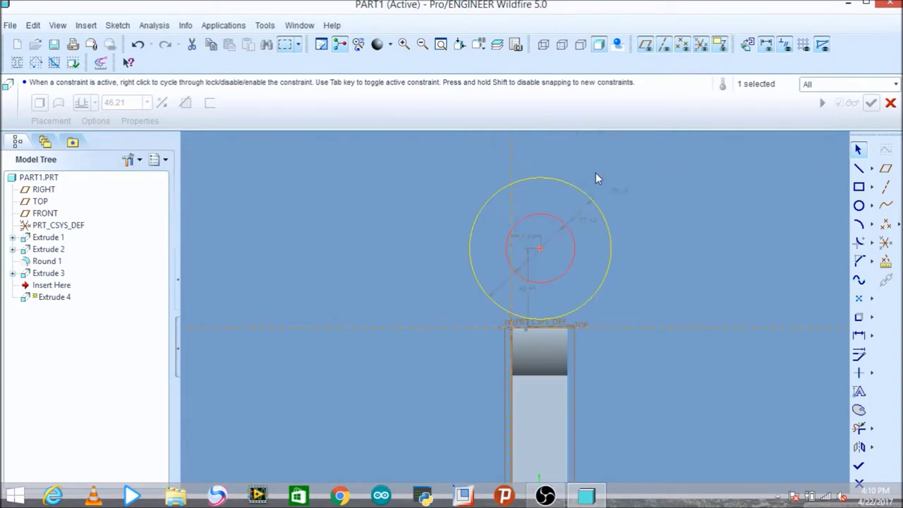
{"action": "double_click", "coordinate": [587, 220]}
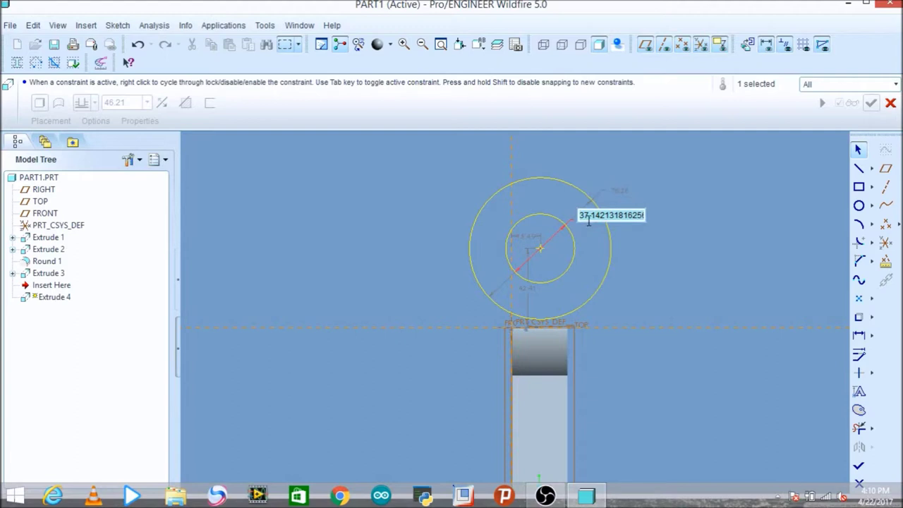
{"action": "type", "text": "25"}
{"action": "key", "text": "Return"}
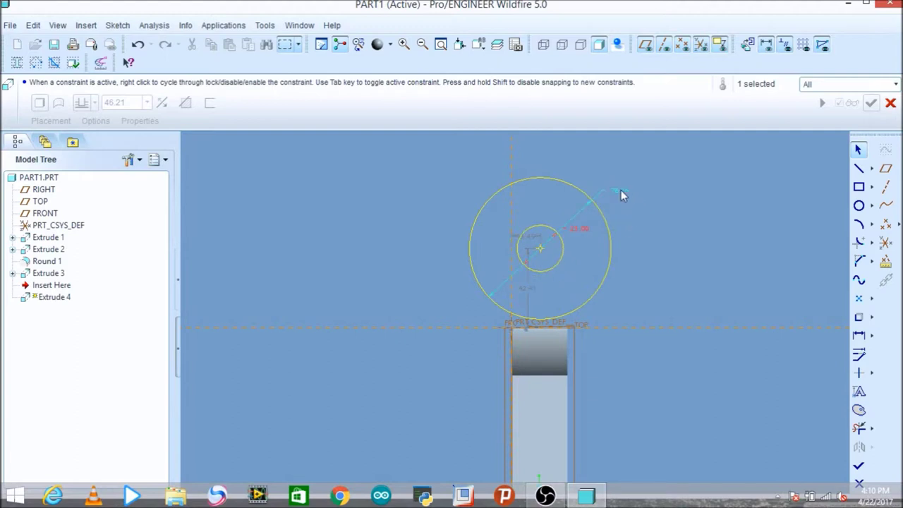
{"action": "double_click", "coordinate": [621, 191]}
{"action": "type", "text": "5"}
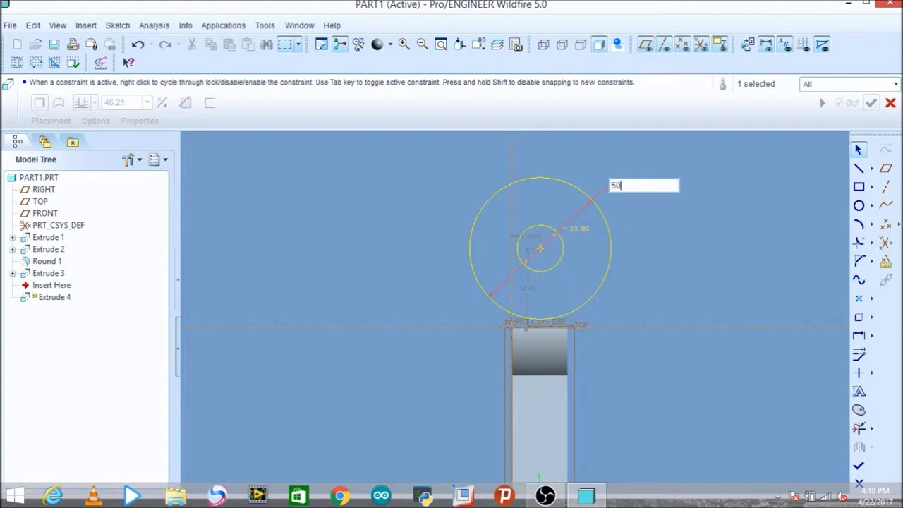
{"action": "type", "text": "0"}
{"action": "key", "text": "Return"}
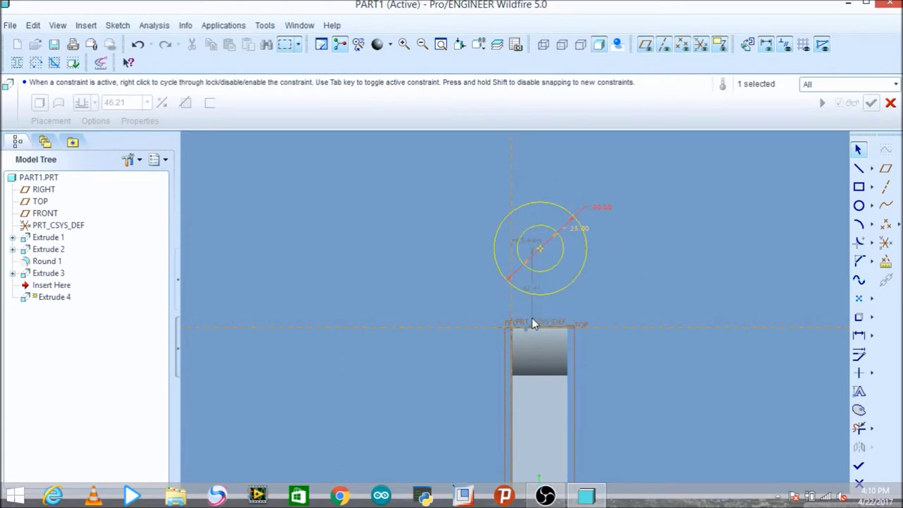
- Set the height of the circles' shared centre above the horizontal reference to 30 mm
{"action": "double_click", "coordinate": [533, 287]}
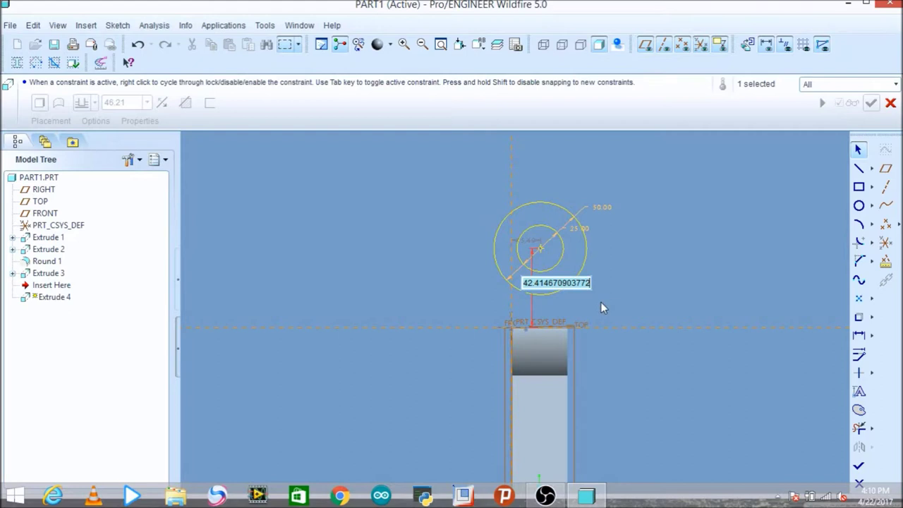
{"action": "type", "text": "30"}
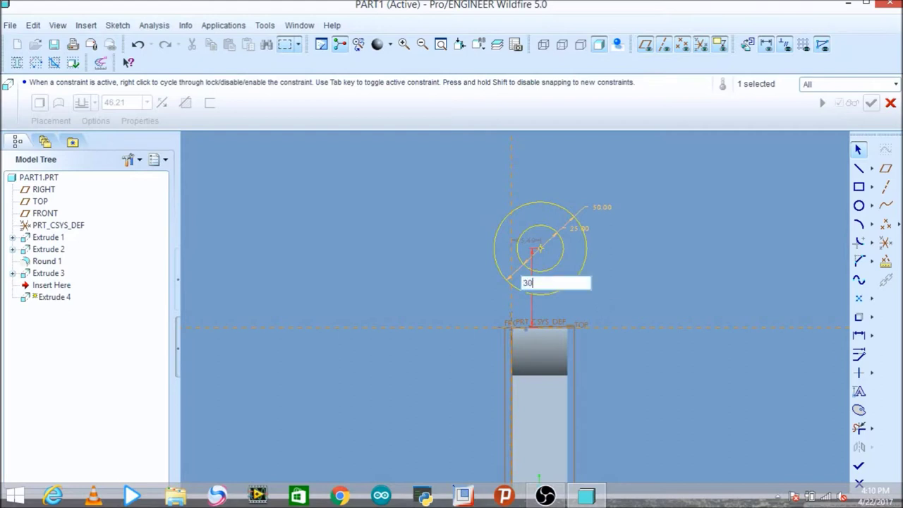
{"action": "key", "text": "Return"}
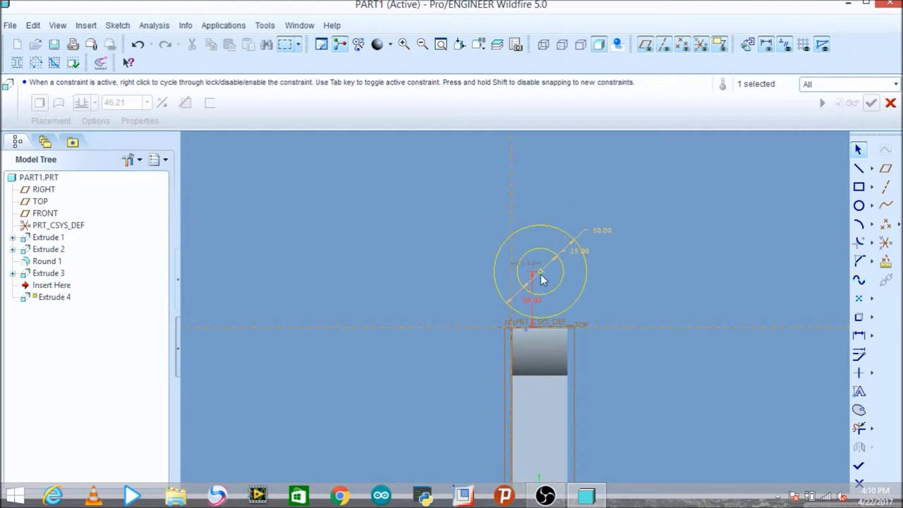
- Shift the circles' shared centre slightly toward the vertical reference, about 30 mm above the horizontal one, and finish the sketch
{"action": "left_click_drag", "start_coordinate": [539, 271], "coordinate": [534, 272]}
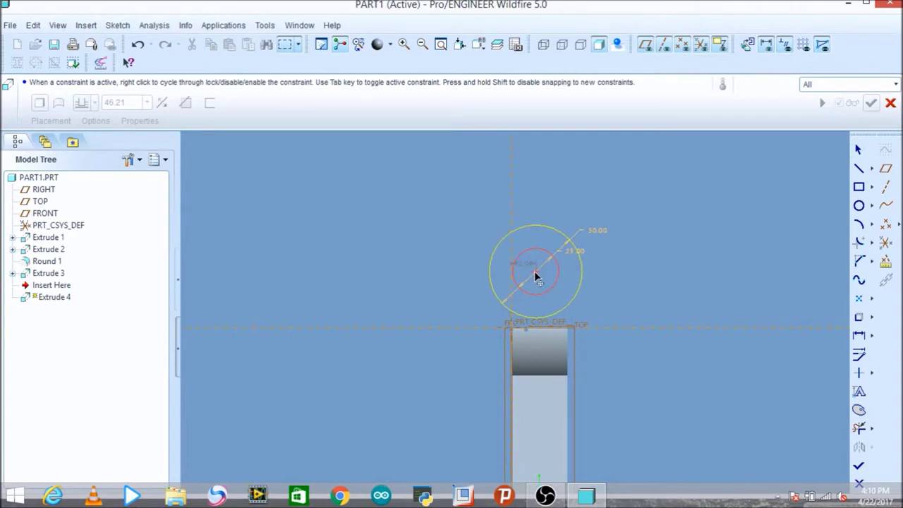
{"action": "left_click_drag", "start_coordinate": [535, 276], "coordinate": [536, 275]}
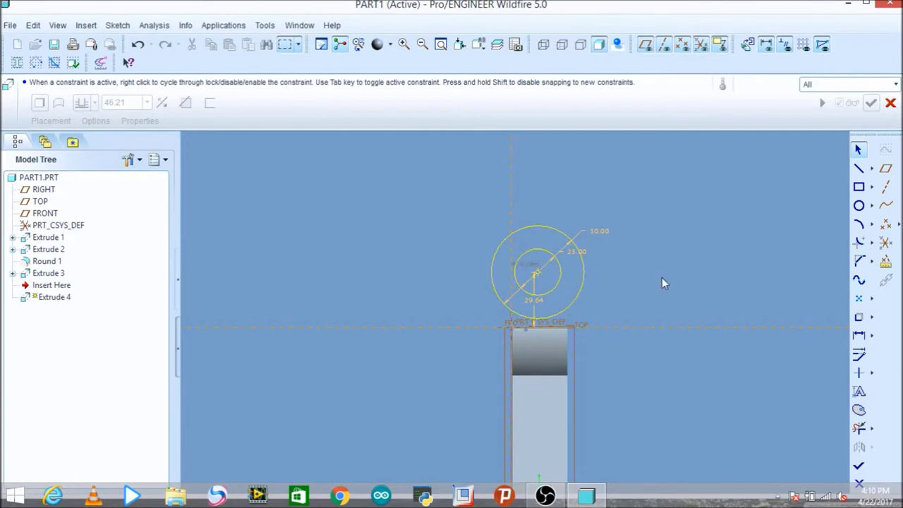
{"action": "left_click", "coordinate": [858, 465]}
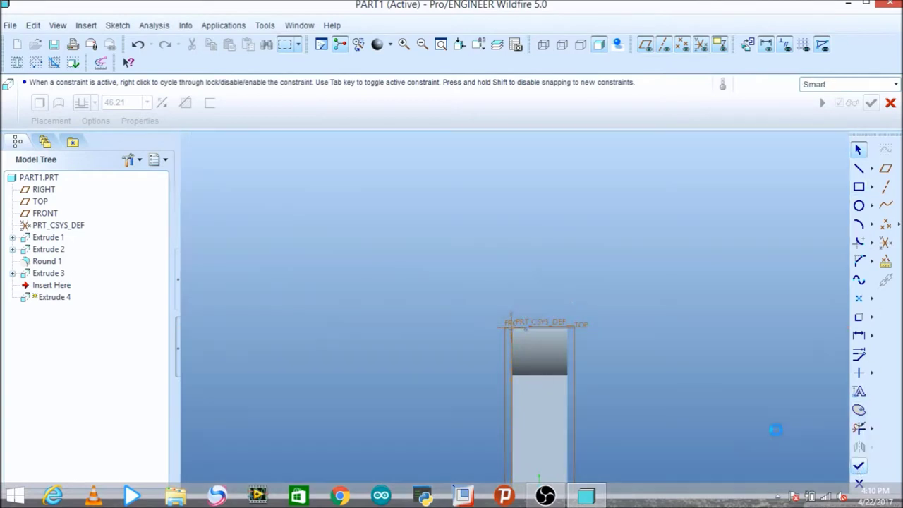
- Extrude the ring profile 17.5 mm and complete the feature
{"action": "left_click", "coordinate": [147, 84]}
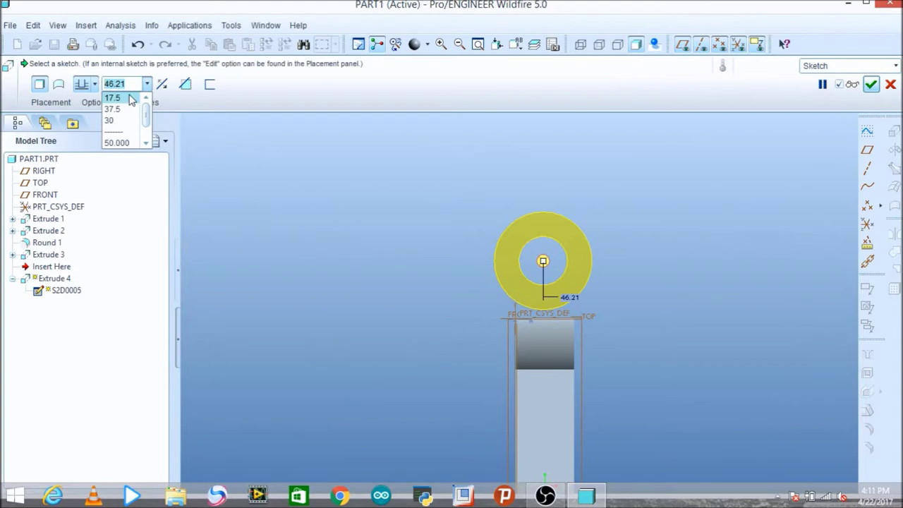
{"action": "left_click", "coordinate": [120, 95]}
{"action": "middle_click_drag", "start_coordinate": [693, 299], "coordinate": [620, 309]}
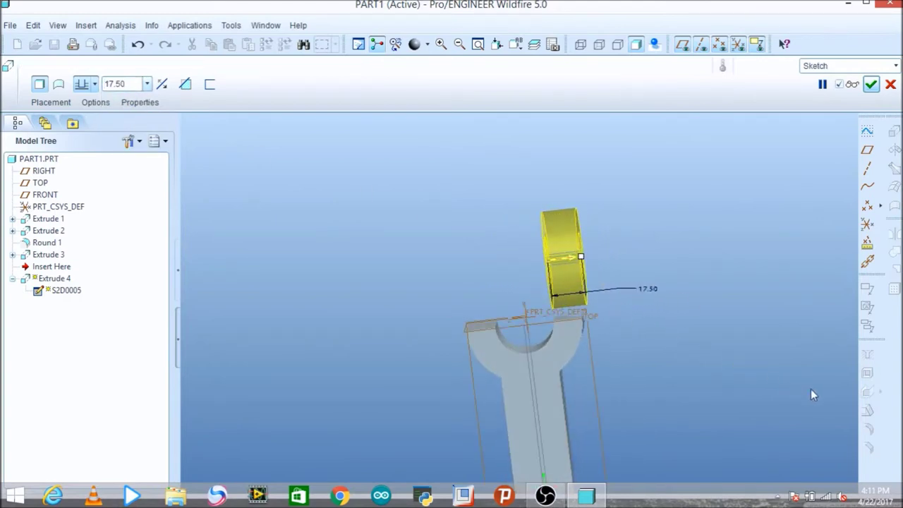
{"action": "left_click", "coordinate": [872, 84]}
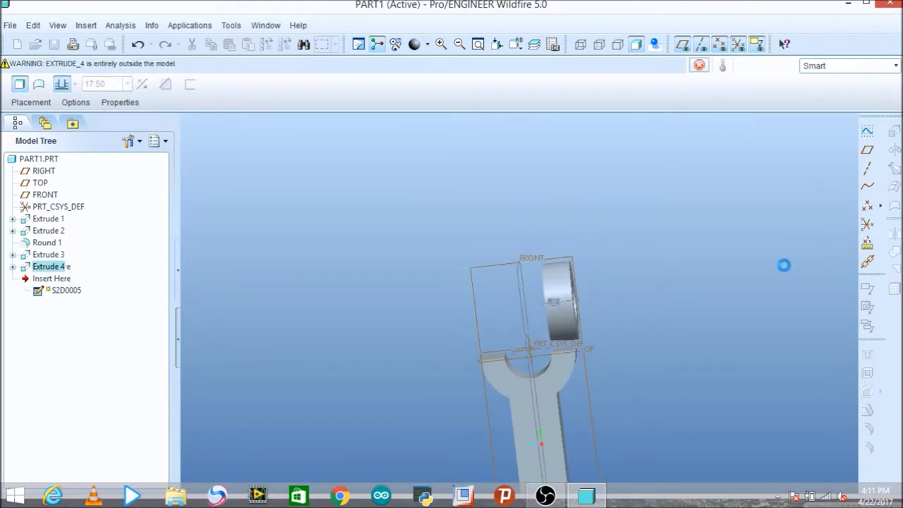
- Start another extrusion with its sketch placed on the half ring's flat end face beneath the new ring
{"action": "middle_click_drag", "start_coordinate": [715, 352], "coordinate": [521, 315]}
{"action": "left_click", "coordinate": [518, 315]}
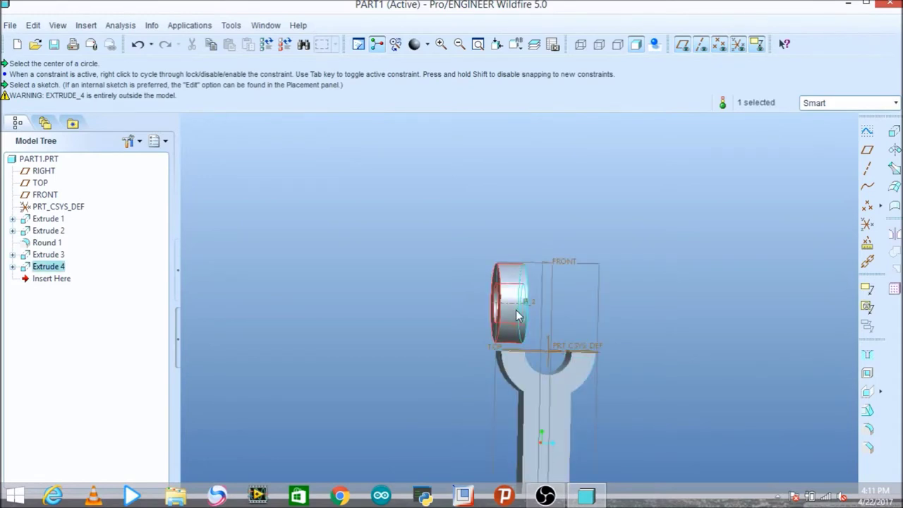
{"action": "middle_click_drag", "start_coordinate": [700, 269], "coordinate": [716, 334]}
{"action": "left_click", "coordinate": [716, 333]}
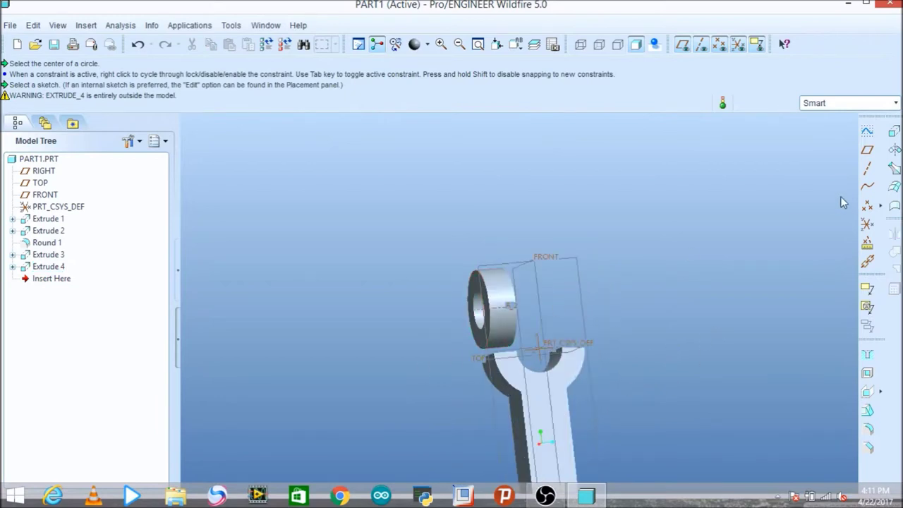
{"action": "left_click", "coordinate": [894, 132]}
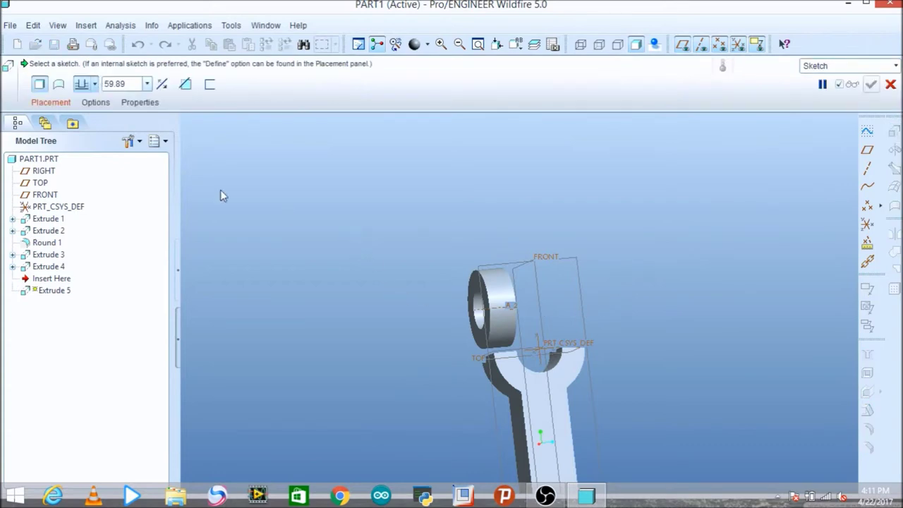
{"action": "left_click", "coordinate": [51, 102]}
{"action": "left_click", "coordinate": [165, 148]}
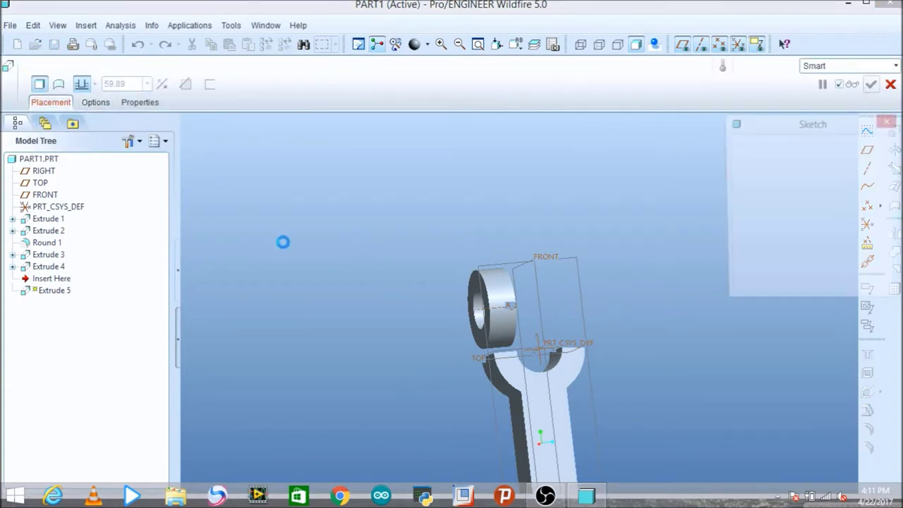
{"action": "middle_click_drag", "start_coordinate": [414, 247], "coordinate": [529, 394]}
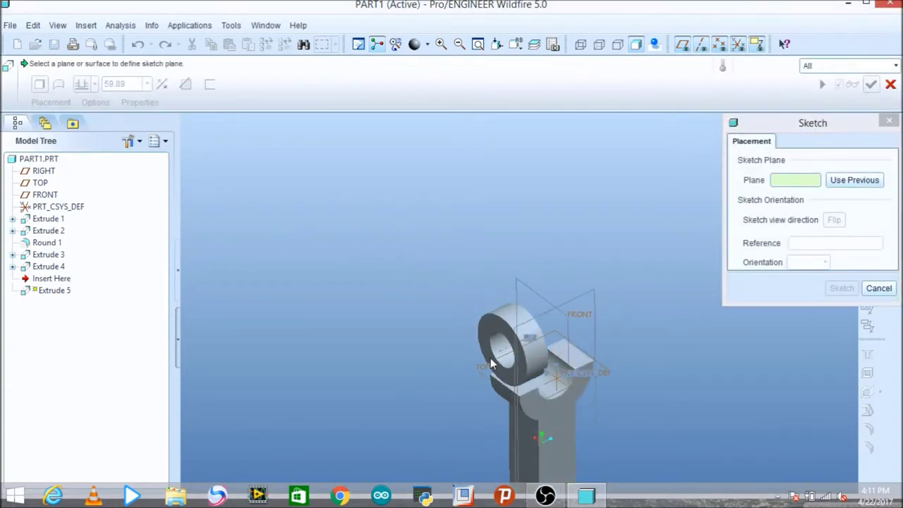
{"action": "left_click", "coordinate": [529, 393]}
{"action": "left_click", "coordinate": [841, 288]}
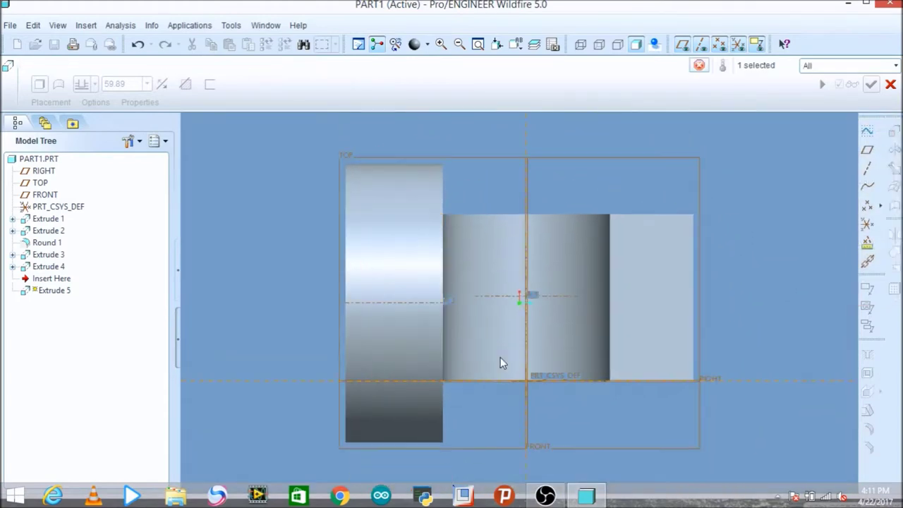
- Add the ring's two flat faces and the half ring's two parallel side edges as sketch references
{"action": "left_click", "coordinate": [120, 26]}
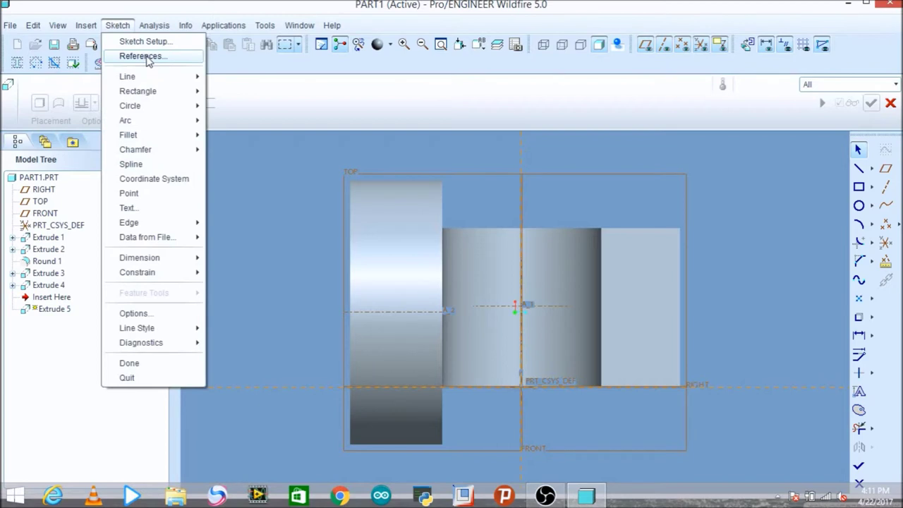
{"action": "left_click", "coordinate": [131, 56]}
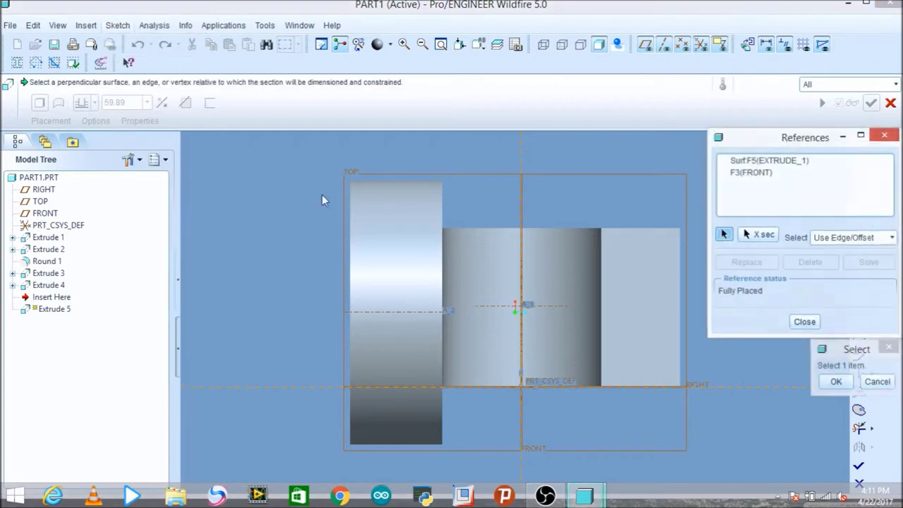
{"action": "left_click", "coordinate": [442, 257]}
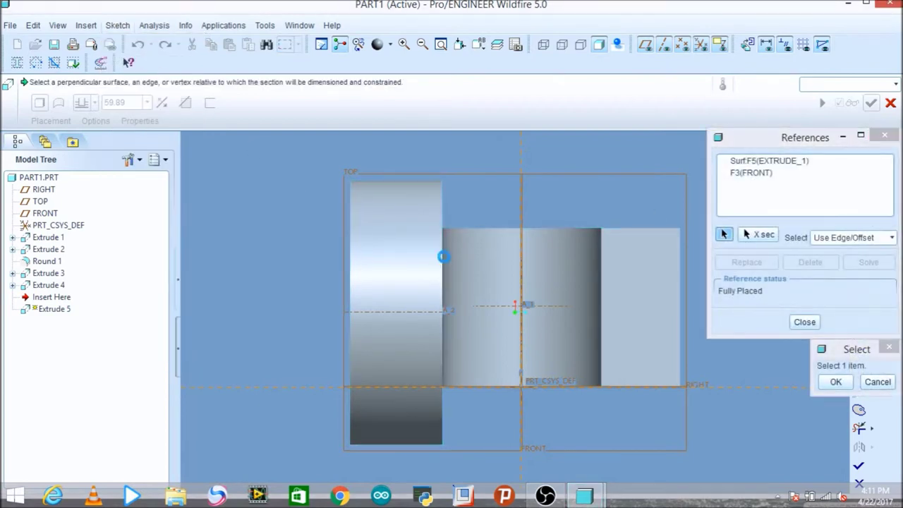
{"action": "left_click", "coordinate": [351, 268]}
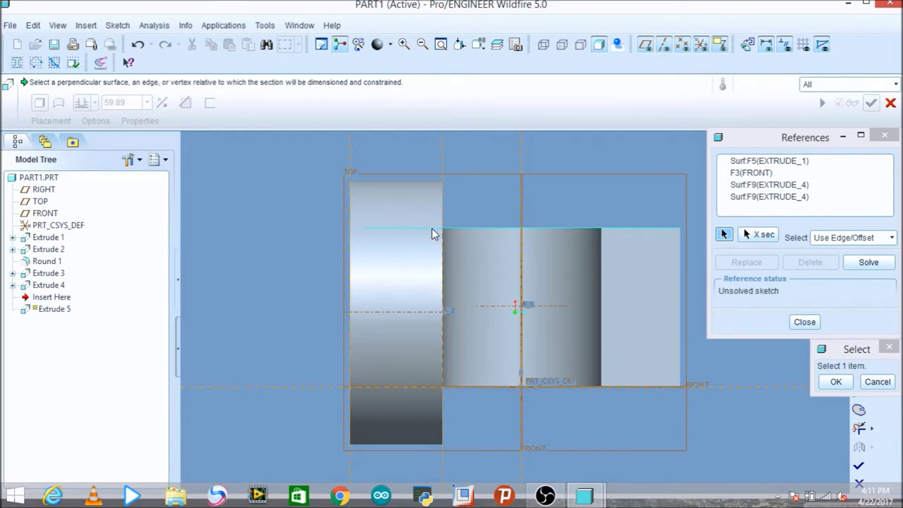
{"action": "left_click", "coordinate": [451, 326]}
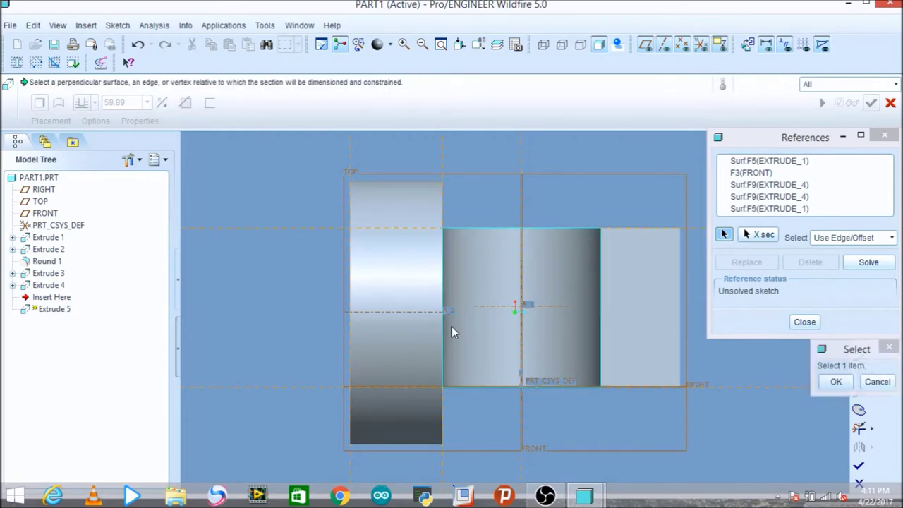
{"action": "left_click", "coordinate": [423, 387]}
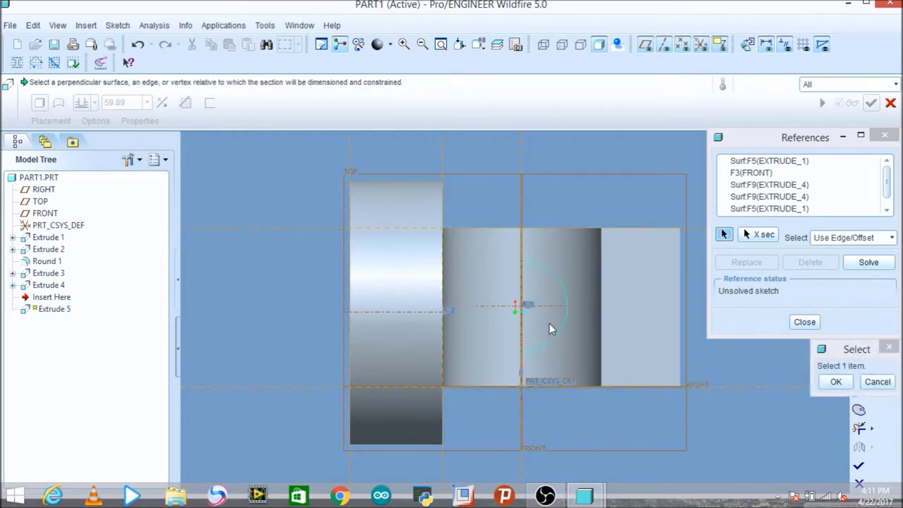
{"action": "left_click", "coordinate": [804, 322]}
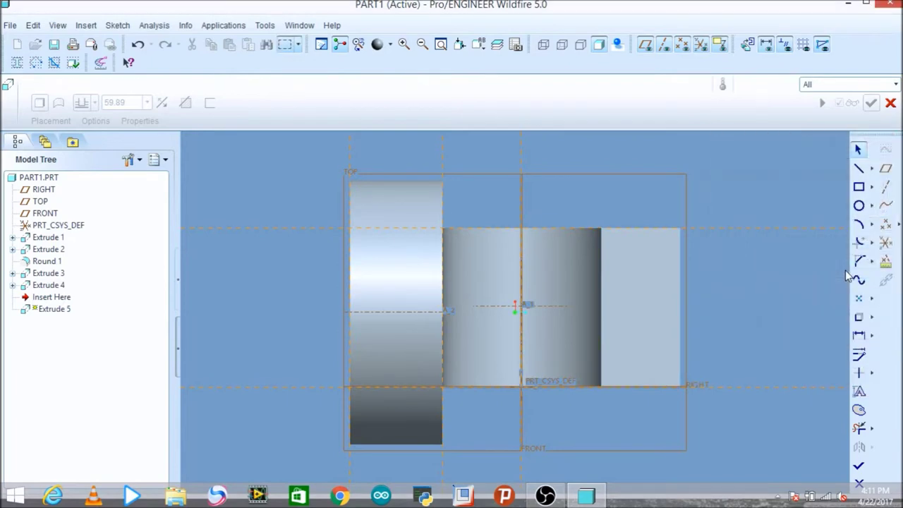
- Sketch a rectangle between the ring's two flat faces and the half ring's two side edges, and finish the sketch
{"action": "left_click", "coordinate": [859, 186]}
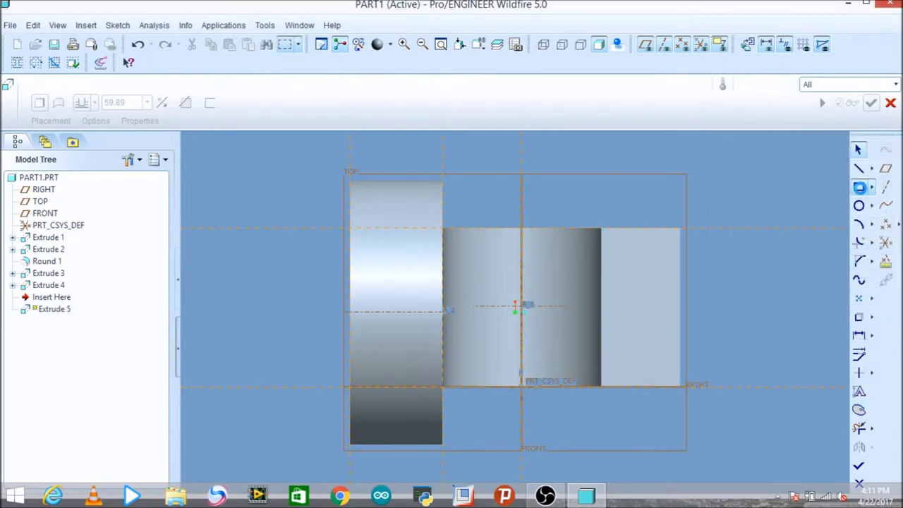
{"action": "left_click", "coordinate": [443, 228]}
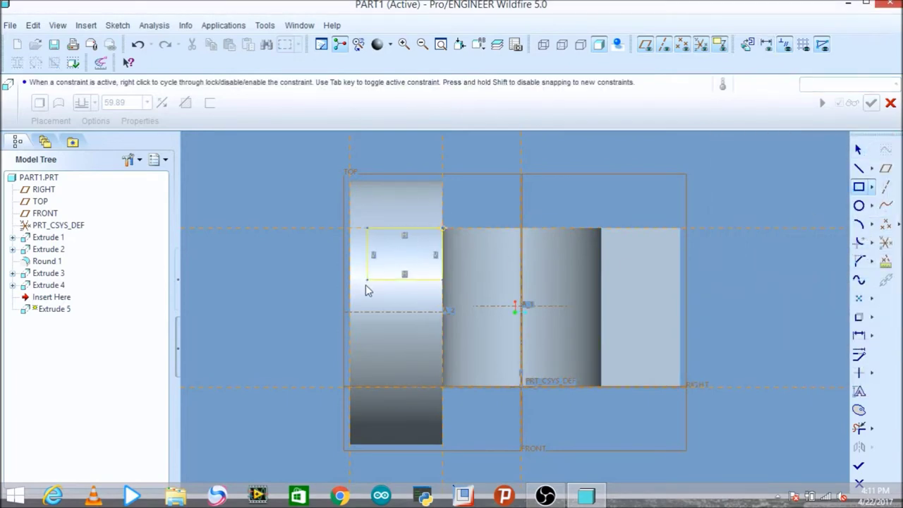
{"action": "left_click", "coordinate": [354, 383]}
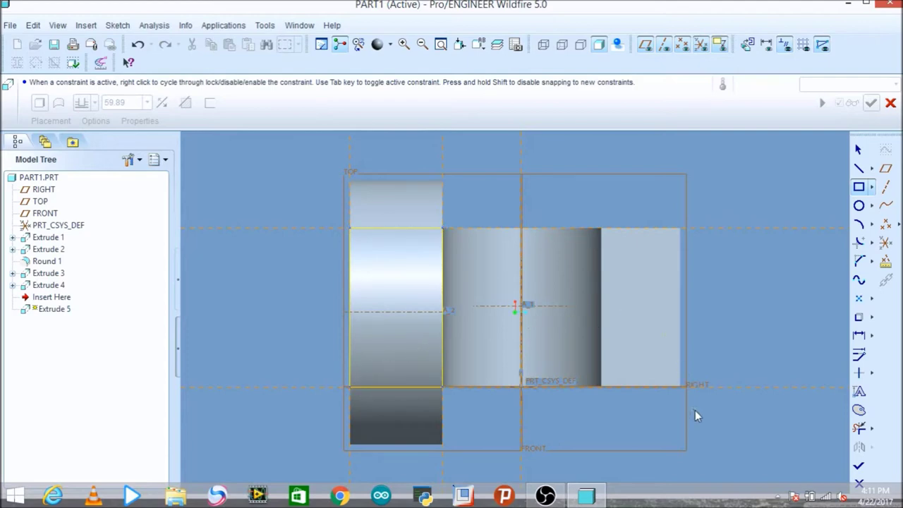
{"action": "left_click", "coordinate": [859, 465]}
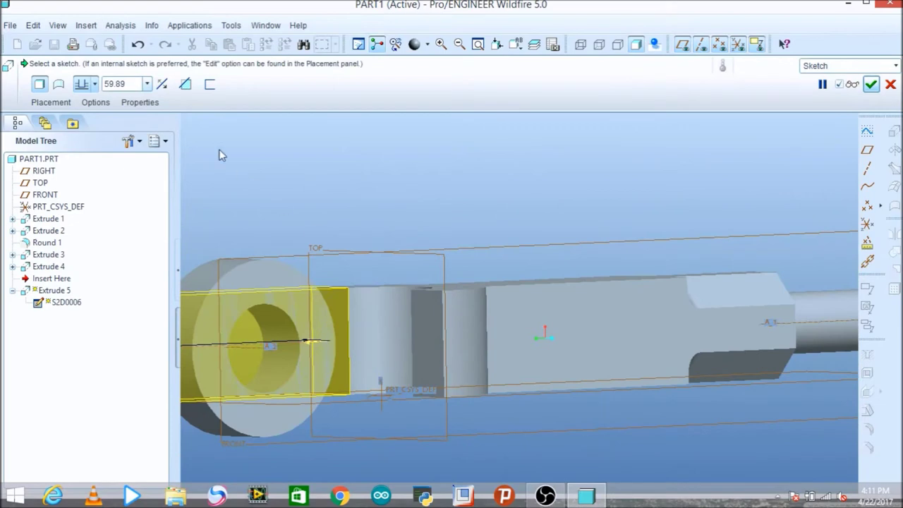
- Extrude the rectangle up to the next surface to join the half ring to the ring, and complete the feature
{"action": "left_click", "coordinate": [95, 84]}
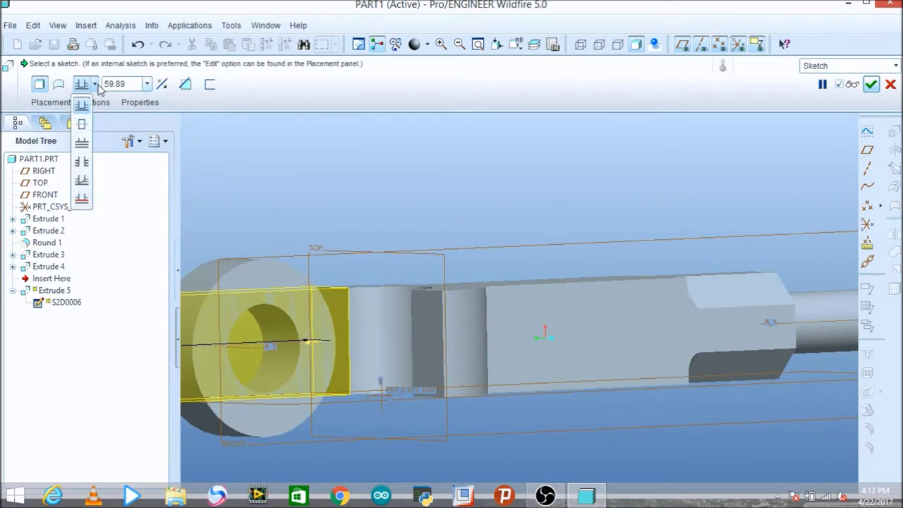
{"action": "left_click", "coordinate": [82, 148]}
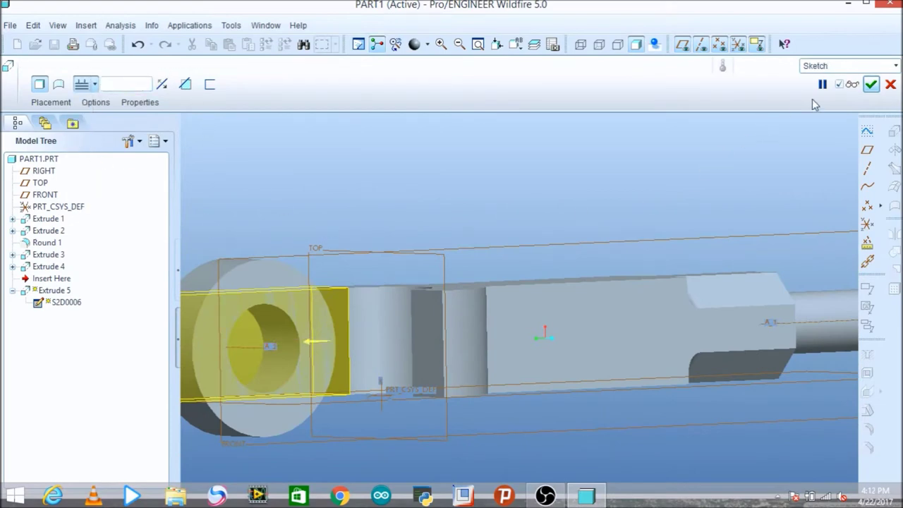
{"action": "left_click", "coordinate": [872, 85]}
{"action": "middle_click_drag", "start_coordinate": [425, 213], "coordinate": [451, 206]}
{"action": "middle_click_drag", "start_coordinate": [623, 209], "coordinate": [640, 258]}
{"action": "middle_click_drag", "start_coordinate": [677, 308], "coordinate": [646, 208]}
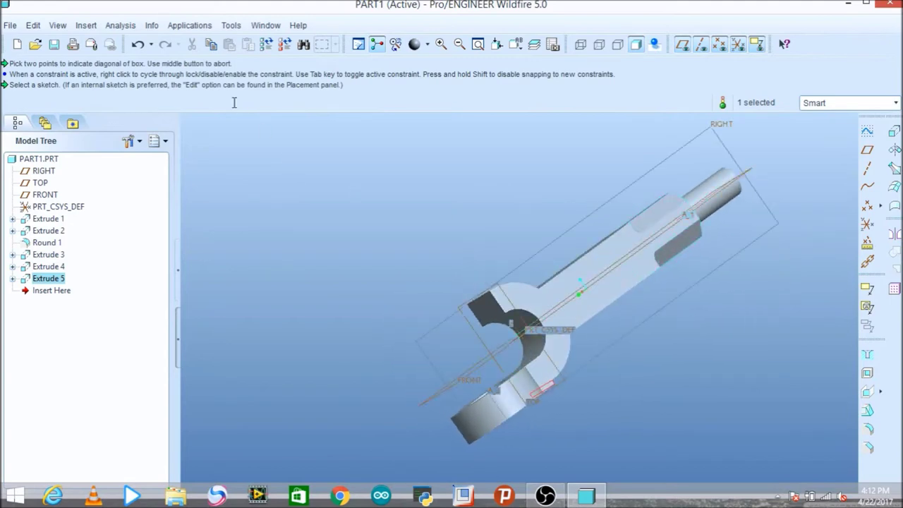
{"action": "middle_click_drag", "start_coordinate": [651, 148], "coordinate": [640, 224]}
- Start another extrusion with its sketch placed on the arm's flat side face, parallel to the ring's faces
{"action": "left_click", "coordinate": [894, 138]}
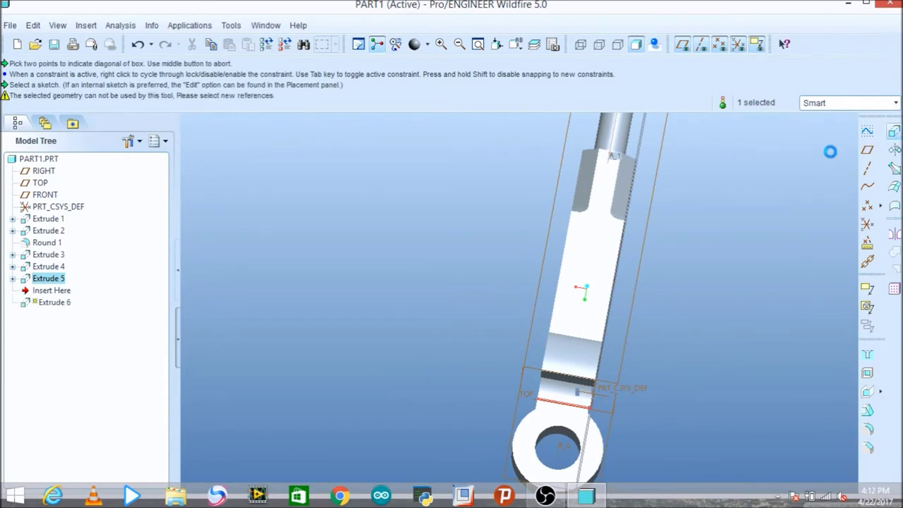
{"action": "left_click", "coordinate": [51, 103]}
{"action": "left_click", "coordinate": [150, 148]}
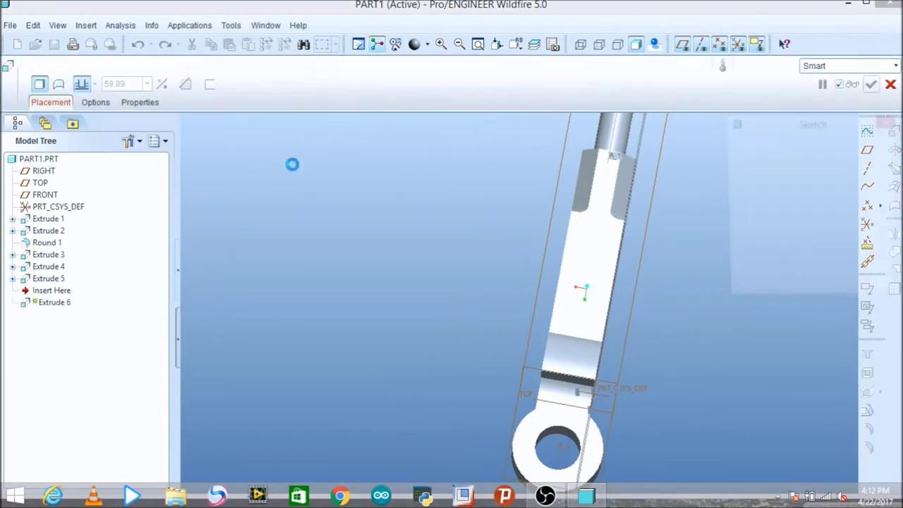
{"action": "left_click", "coordinate": [588, 246]}
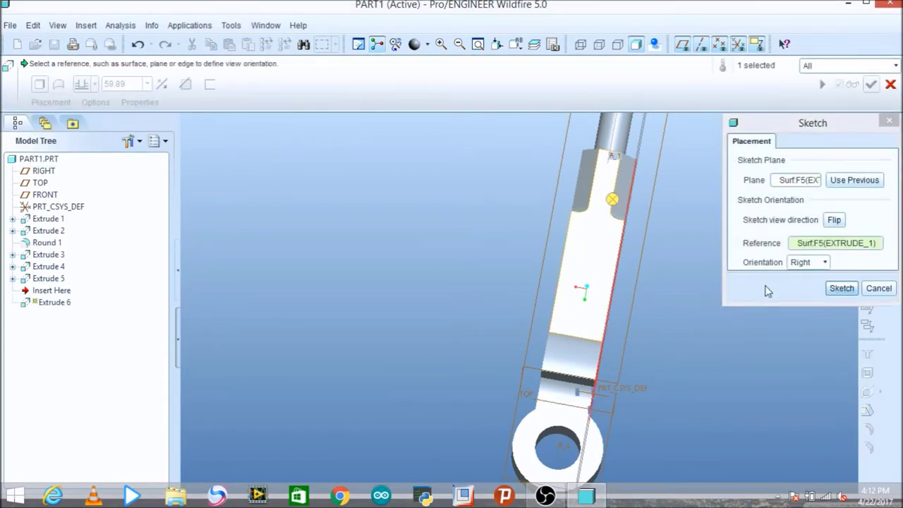
{"action": "left_click", "coordinate": [841, 287]}
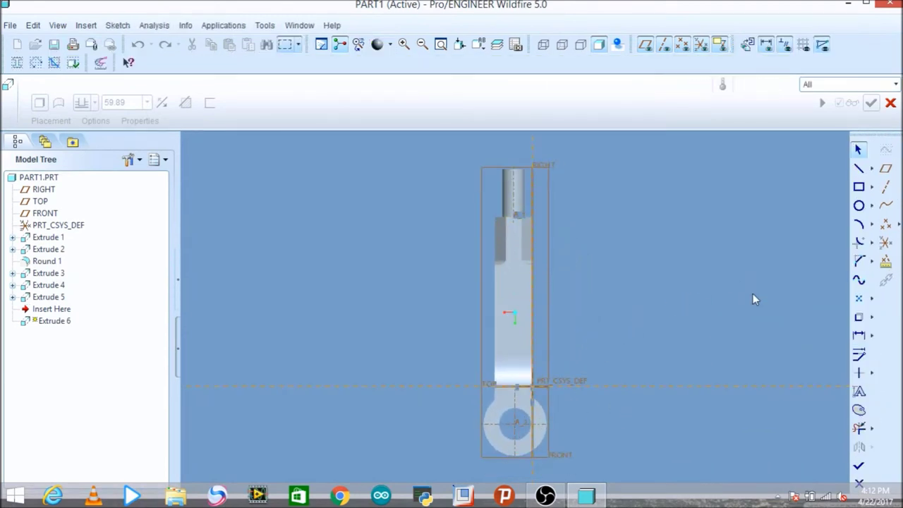
- Add the ring's central axis as a sketch reference
{"action": "left_click", "coordinate": [859, 205]}
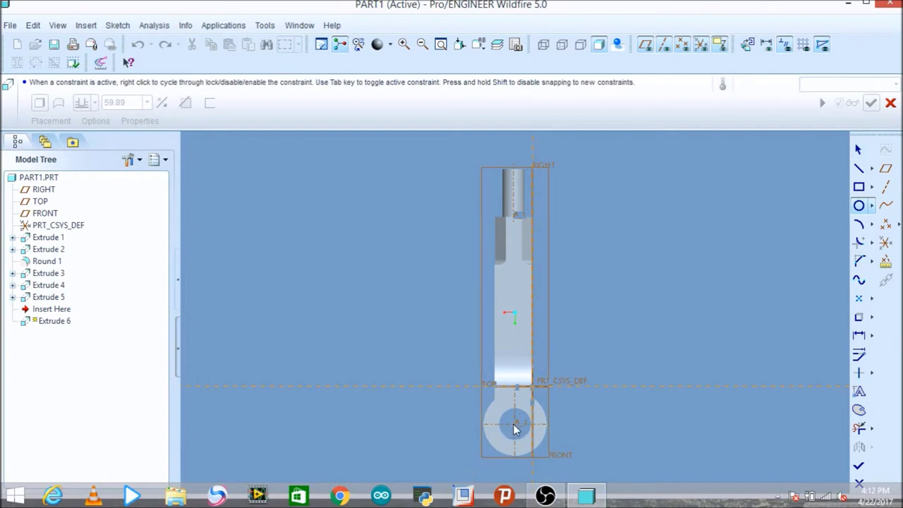
{"action": "left_click", "coordinate": [118, 25]}
{"action": "left_click", "coordinate": [143, 55]}
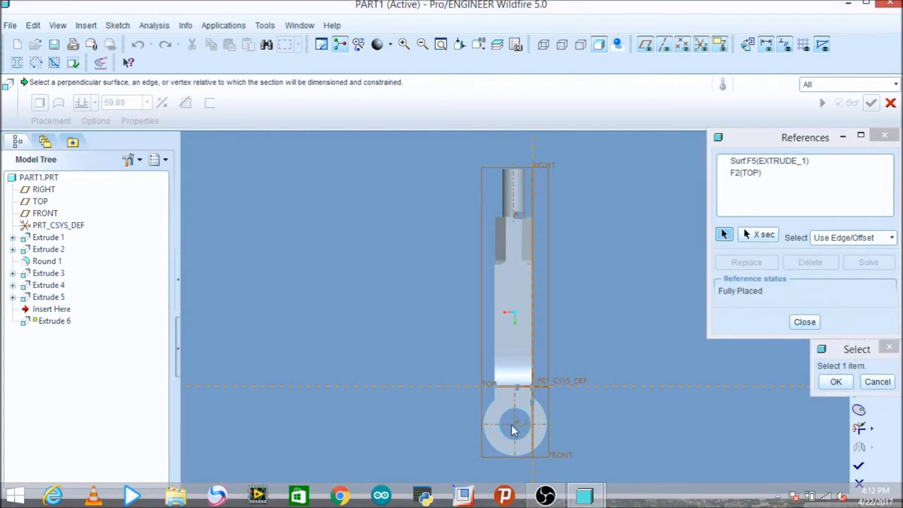
{"action": "left_click", "coordinate": [516, 428]}
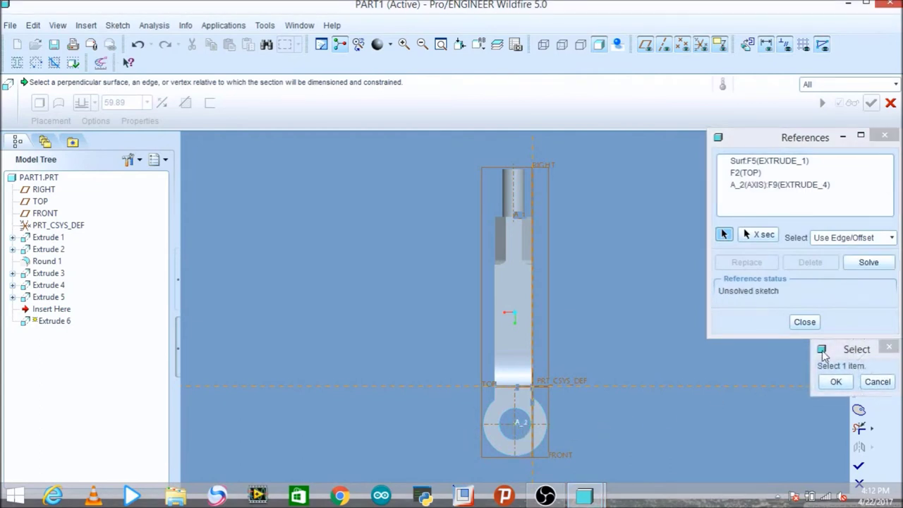
{"action": "left_click", "coordinate": [834, 381]}
{"action": "left_click", "coordinate": [807, 324]}
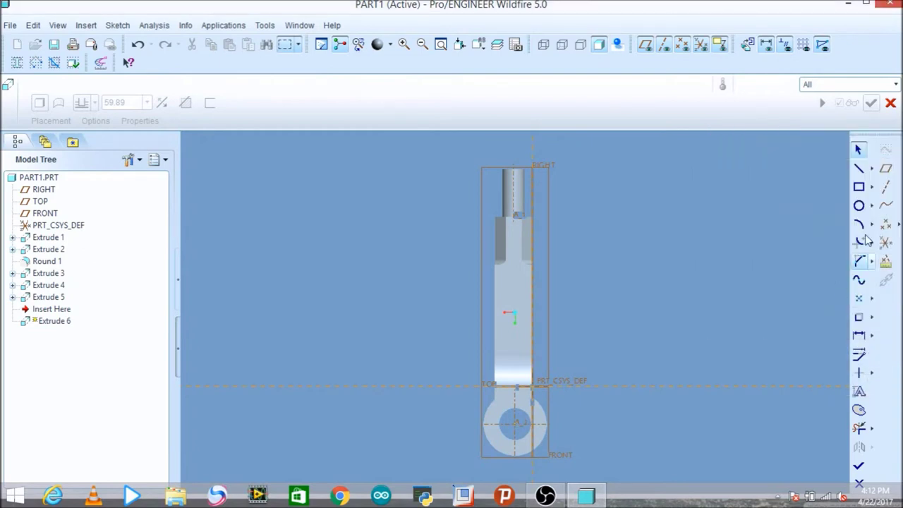
- Sketch a circle centred on the ring's axis and slightly larger than the ring's hole
{"action": "left_click", "coordinate": [515, 424]}
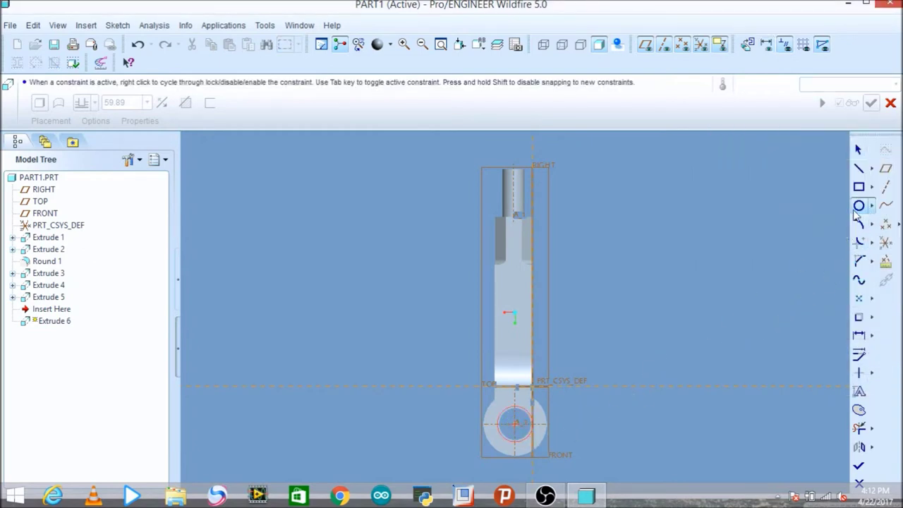
{"action": "left_click", "coordinate": [517, 431]}
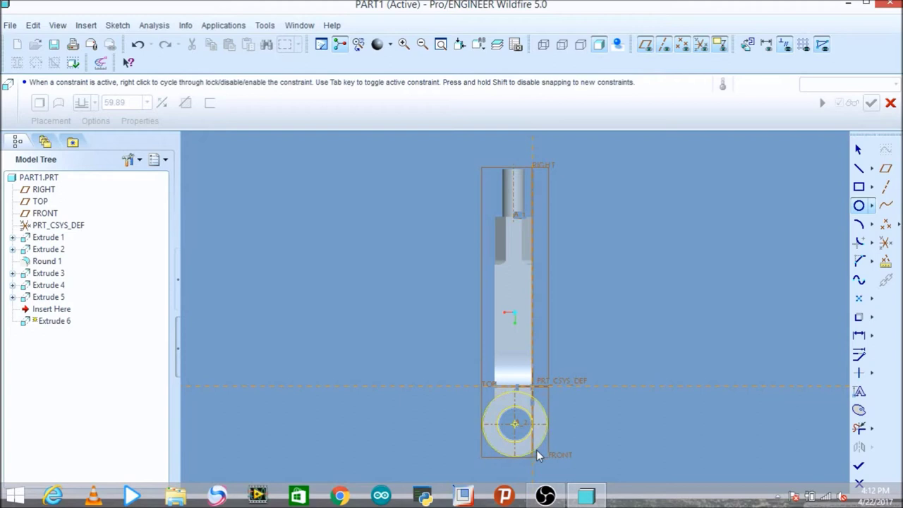
{"action": "left_click", "coordinate": [858, 148]}
- Add the ring's outer circular edge as a sketch reference
{"action": "left_click", "coordinate": [117, 26]}
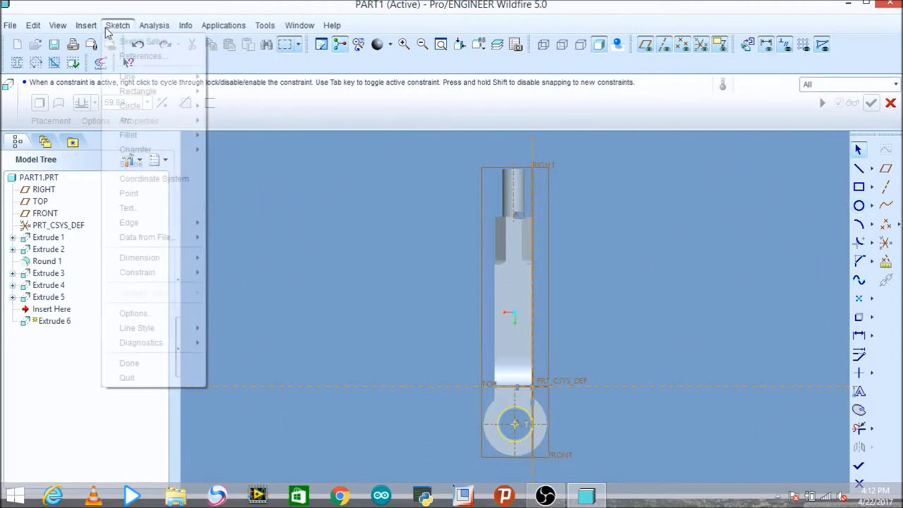
{"action": "left_click", "coordinate": [134, 56]}
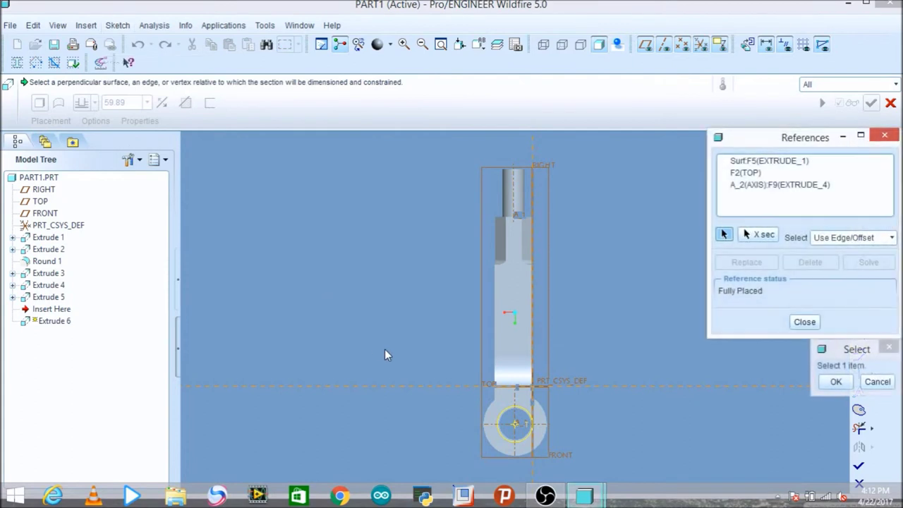
{"action": "left_click", "coordinate": [545, 415]}
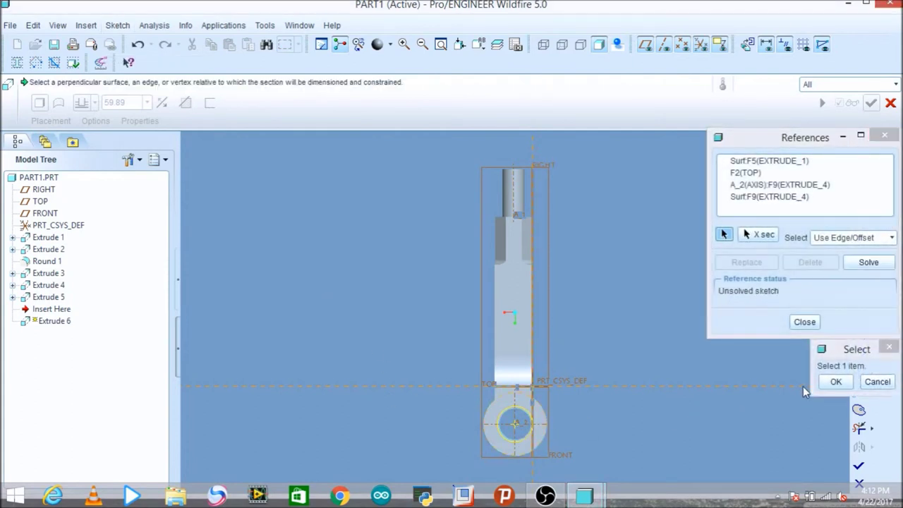
{"action": "left_click", "coordinate": [835, 381]}
{"action": "left_click", "coordinate": [803, 321]}
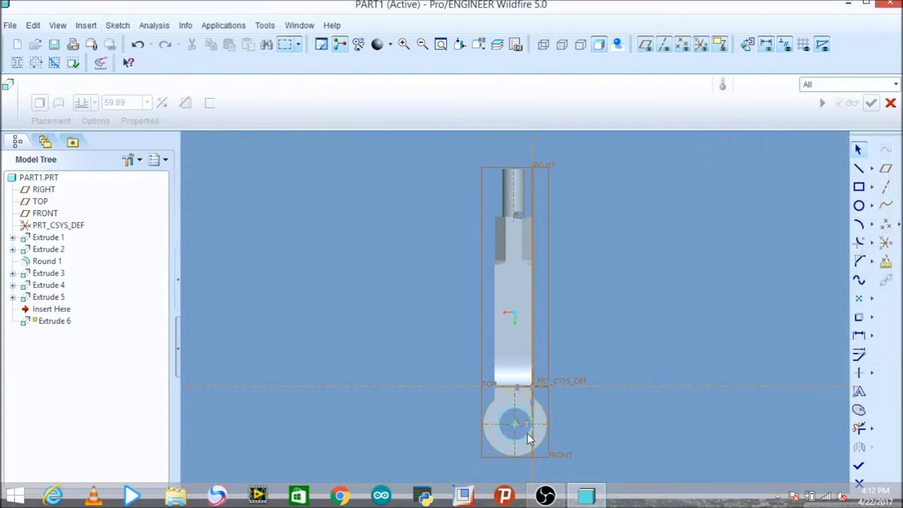
- Delete the circle around the ring's hole and add the hole's edge as a sketch reference
{"action": "left_click", "coordinate": [529, 439]}
{"action": "left_click", "coordinate": [529, 439]}
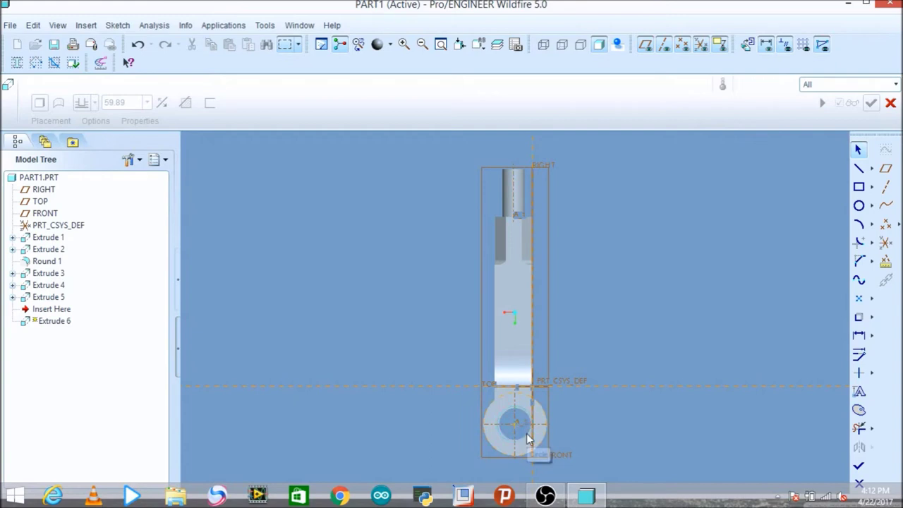
{"action": "left_click", "coordinate": [117, 24]}
{"action": "left_click", "coordinate": [142, 57]}
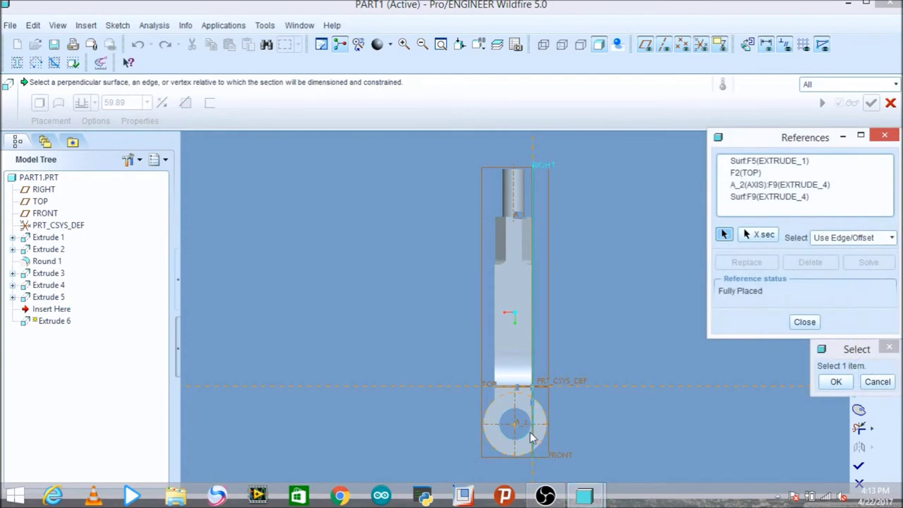
{"action": "left_click", "coordinate": [528, 436]}
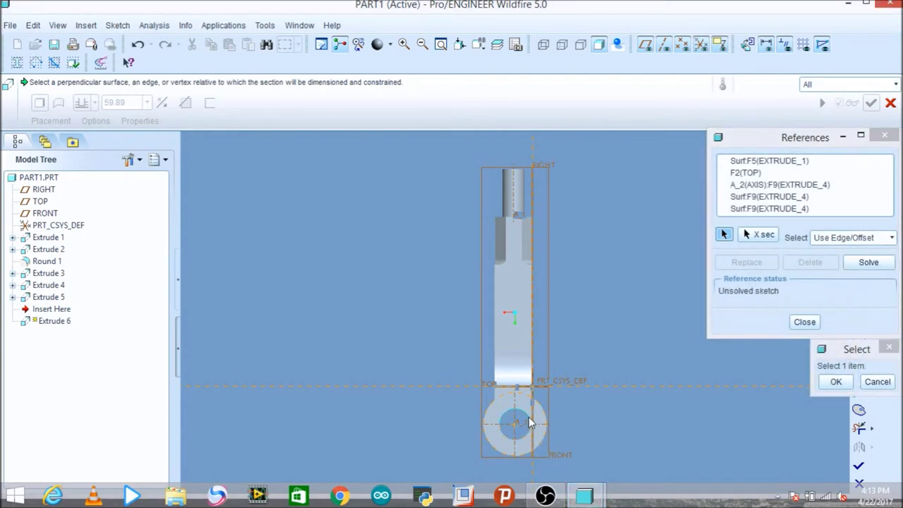
{"action": "left_click", "coordinate": [834, 381]}
{"action": "left_click", "coordinate": [803, 322]}
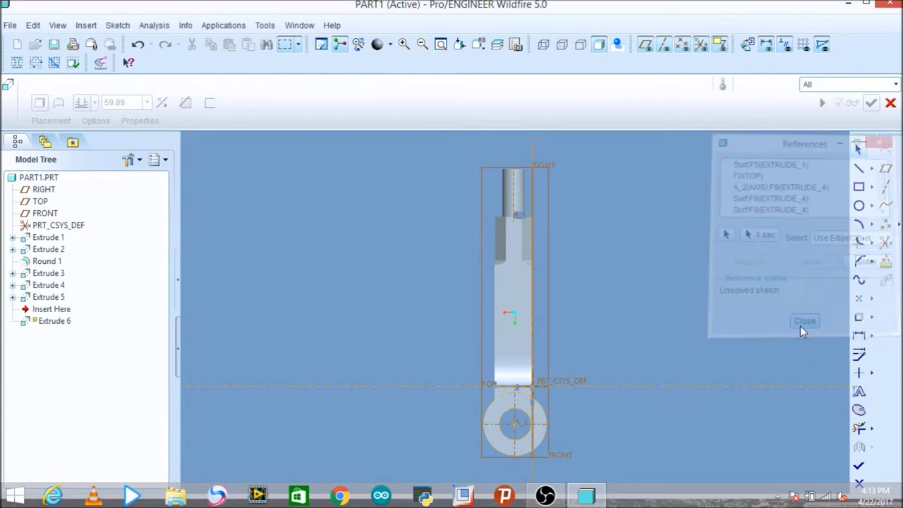
- Sketch two concentric circles on the ring's axis, one around the hole and one on the ring's outer edge
{"action": "left_click", "coordinate": [858, 205]}
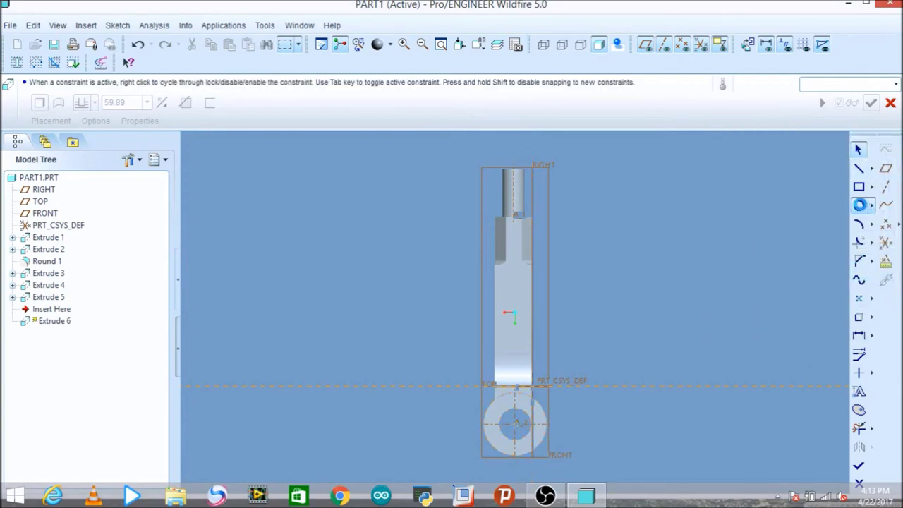
{"action": "left_click", "coordinate": [531, 432]}
{"action": "left_click", "coordinate": [858, 206]}
{"action": "left_click", "coordinate": [515, 426]}
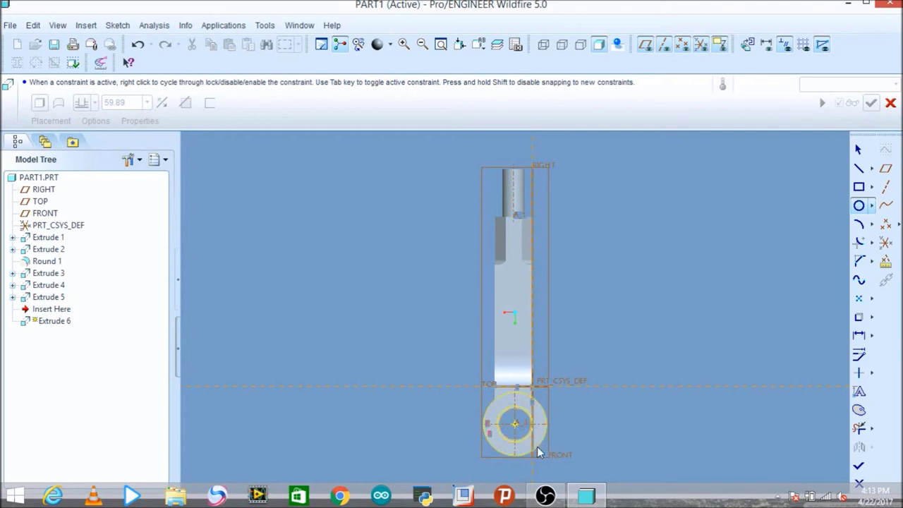
{"action": "left_click", "coordinate": [538, 447]}
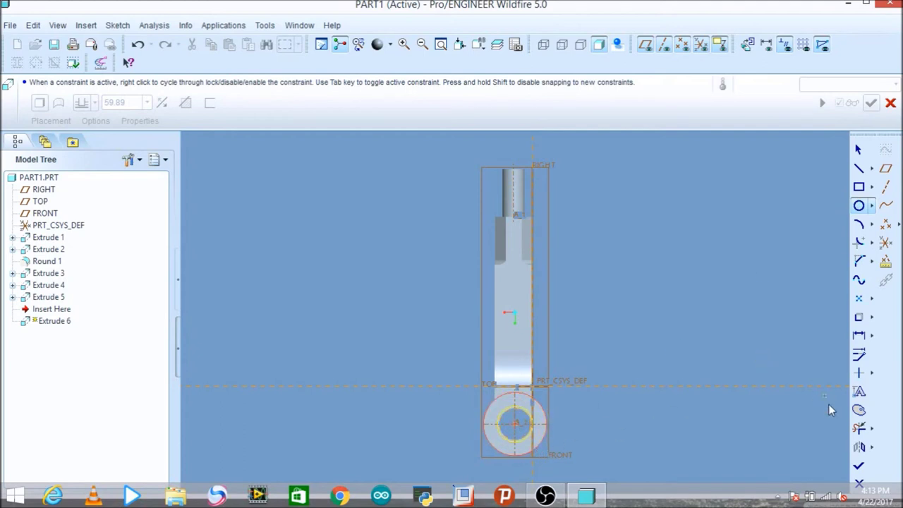
- Extrude the two concentric circles 17.5 mm to form the second ring
{"action": "left_click", "coordinate": [859, 465]}
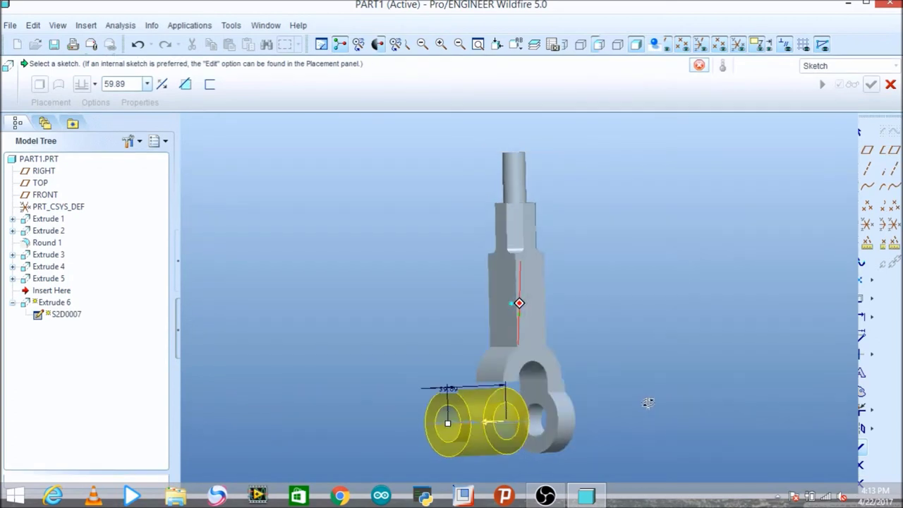
{"action": "left_click", "coordinate": [146, 83]}
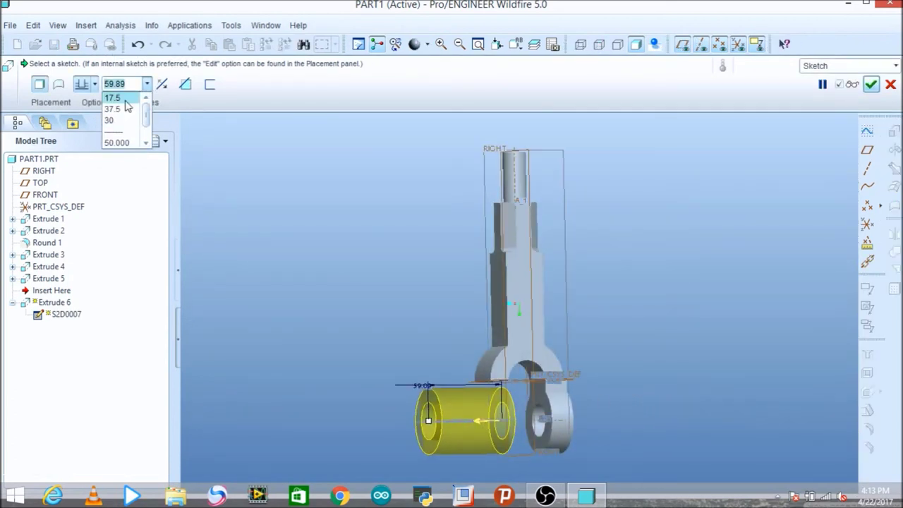
{"action": "left_click", "coordinate": [125, 101]}
{"action": "middle_click_drag", "start_coordinate": [639, 355], "coordinate": [663, 355]}
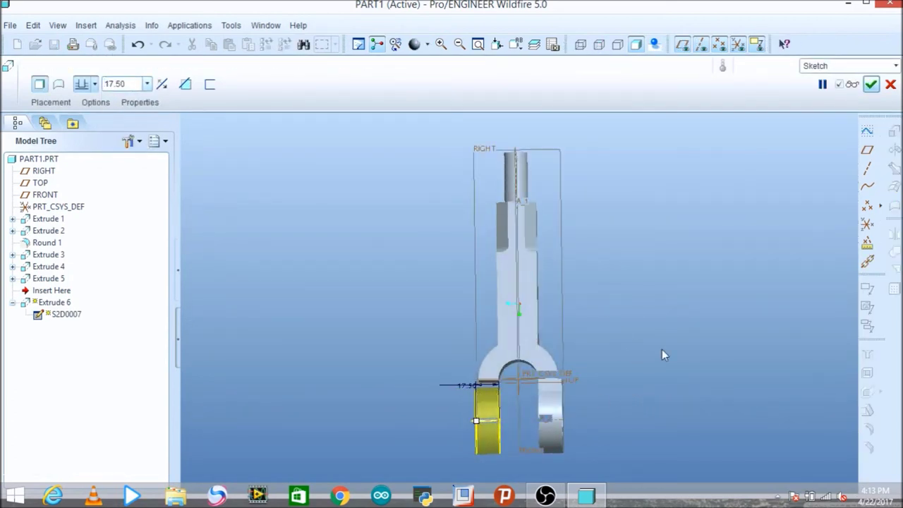
{"action": "left_click", "coordinate": [871, 84]}
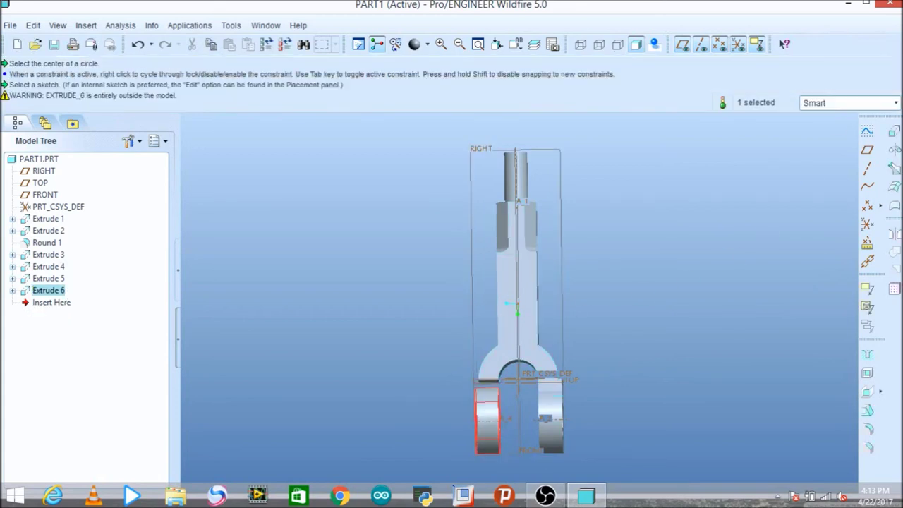
- Start a new extrusion with a sketch on the half ring's flat end face above the second ring
{"action": "left_click", "coordinate": [893, 131]}
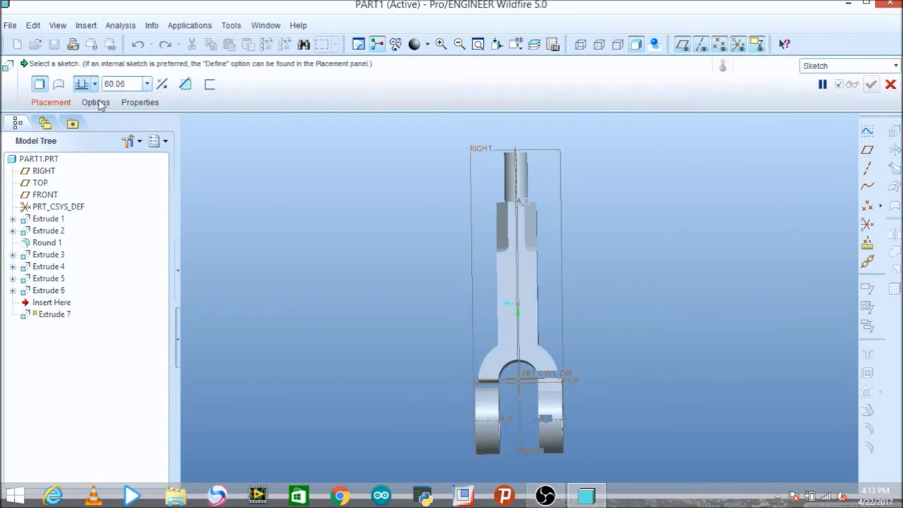
{"action": "left_click", "coordinate": [51, 102]}
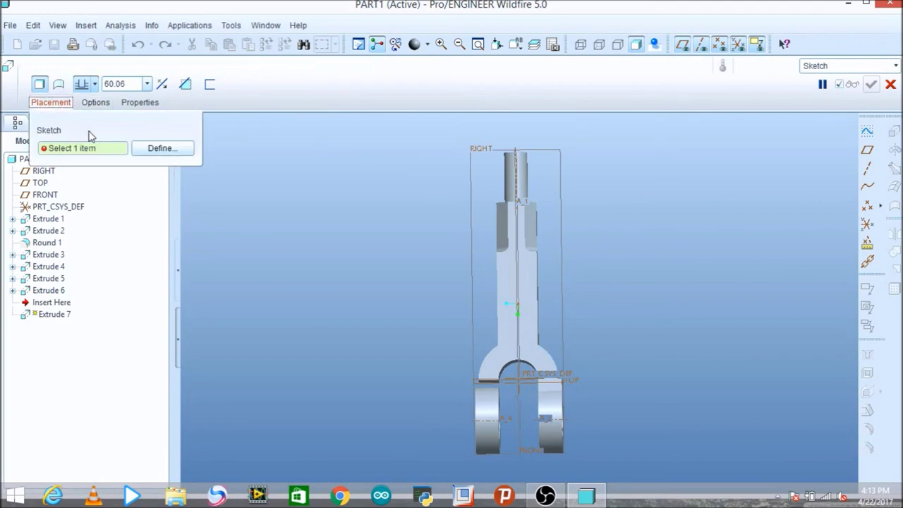
{"action": "left_click", "coordinate": [144, 149]}
{"action": "middle_click_drag", "start_coordinate": [635, 367], "coordinate": [591, 363]}
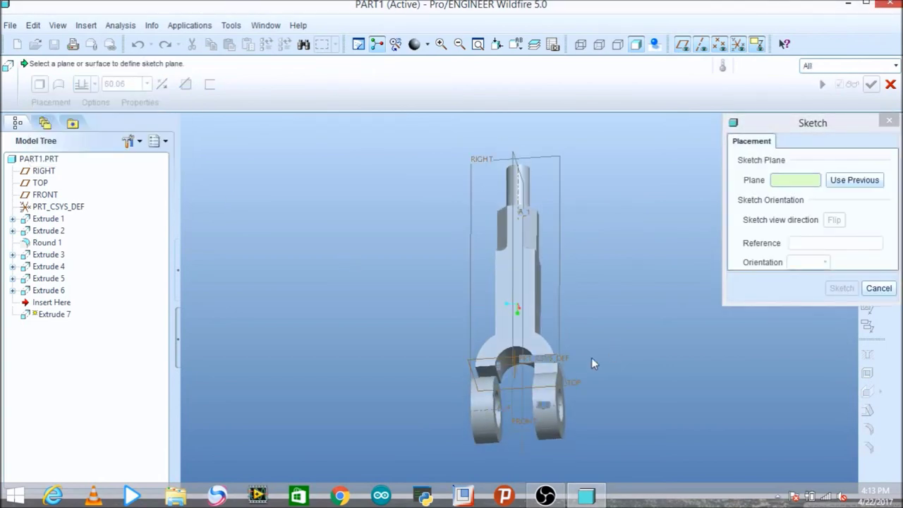
{"action": "left_click", "coordinate": [483, 373]}
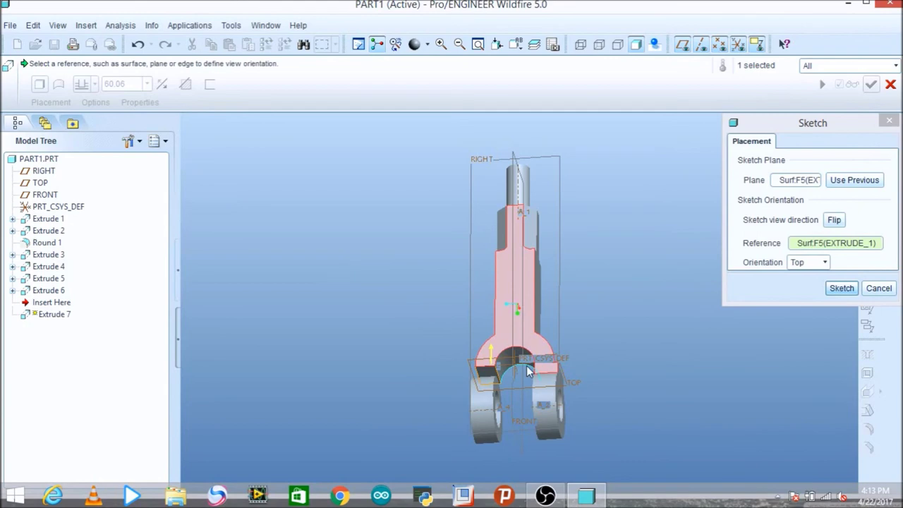
{"action": "left_click", "coordinate": [838, 289]}
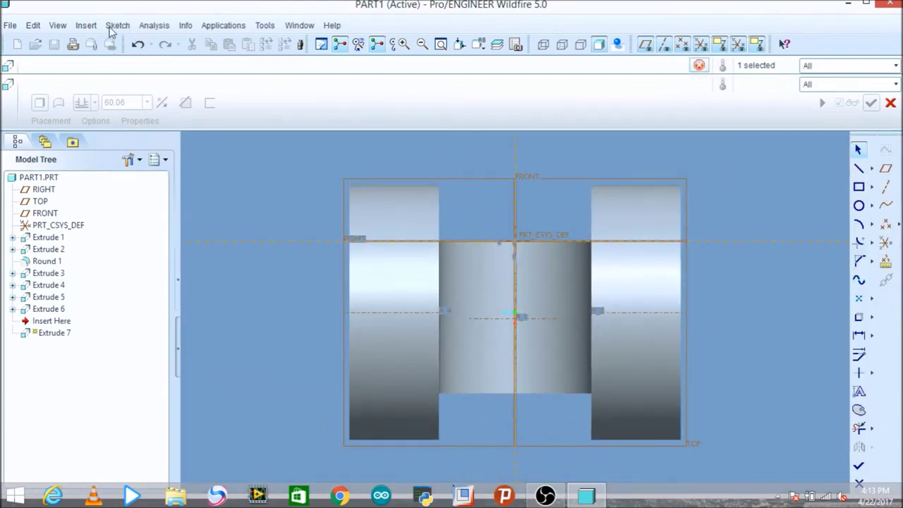
- Add the second ring's inner and outer side faces, the RIGHT plane and the half ring's opposite edge as sketch references
{"action": "left_click", "coordinate": [117, 25]}
{"action": "left_click", "coordinate": [130, 54]}
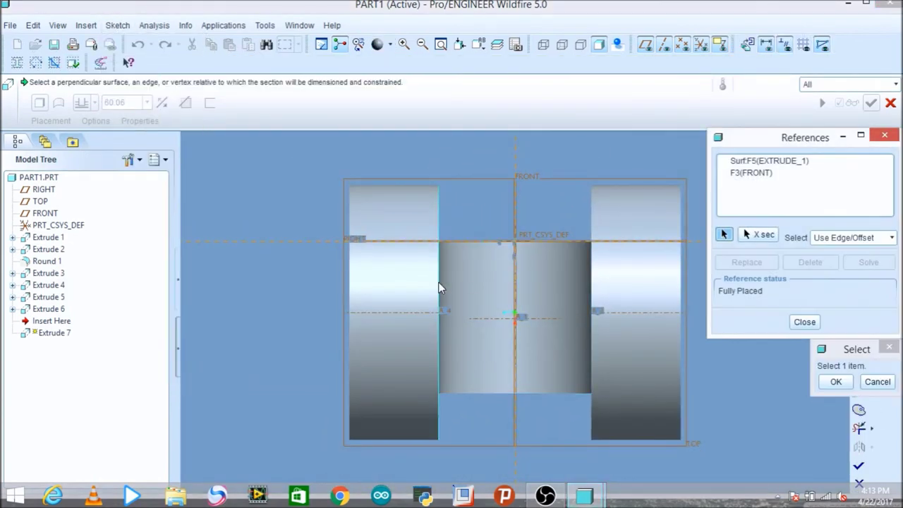
{"action": "left_click", "coordinate": [438, 284]}
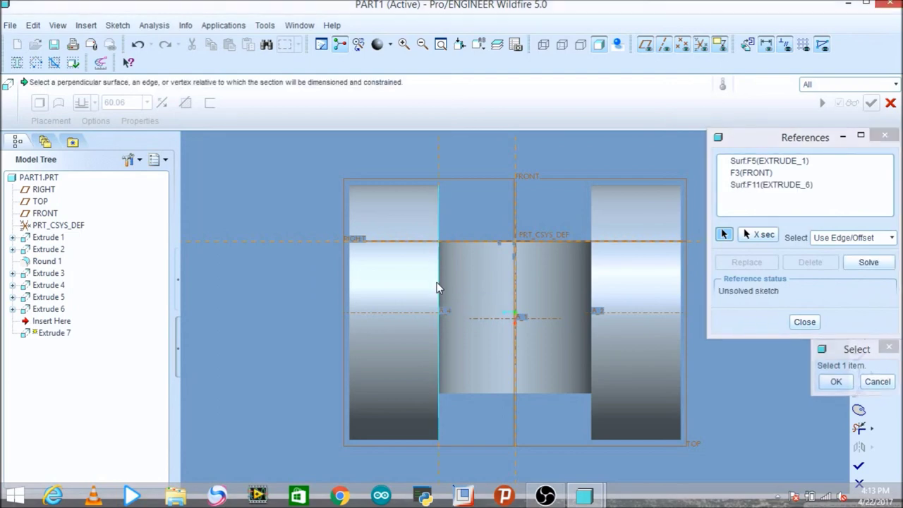
{"action": "left_click", "coordinate": [395, 242]}
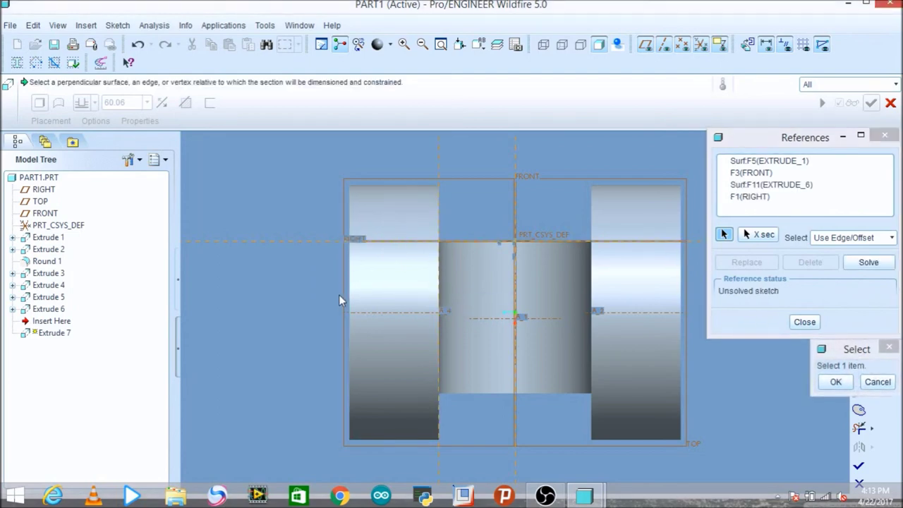
{"action": "left_click", "coordinate": [380, 396]}
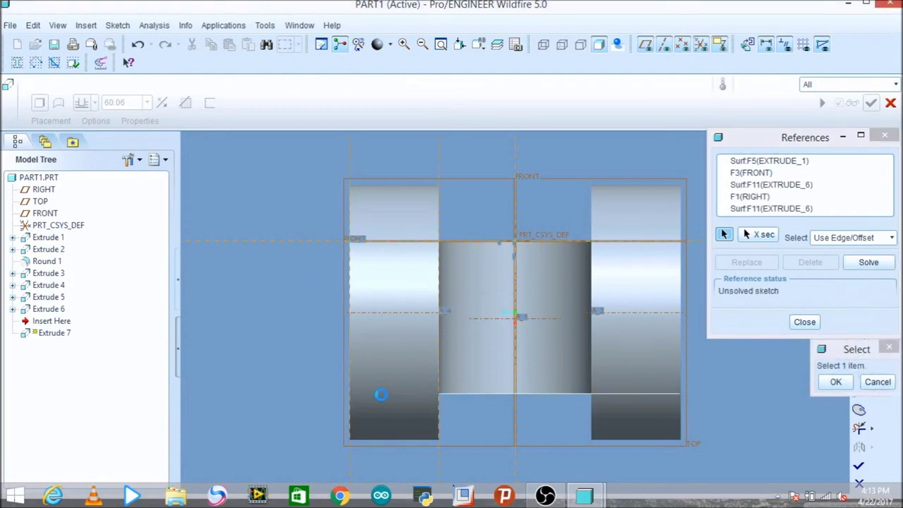
{"action": "left_click", "coordinate": [380, 396]}
{"action": "left_click", "coordinate": [835, 381]}
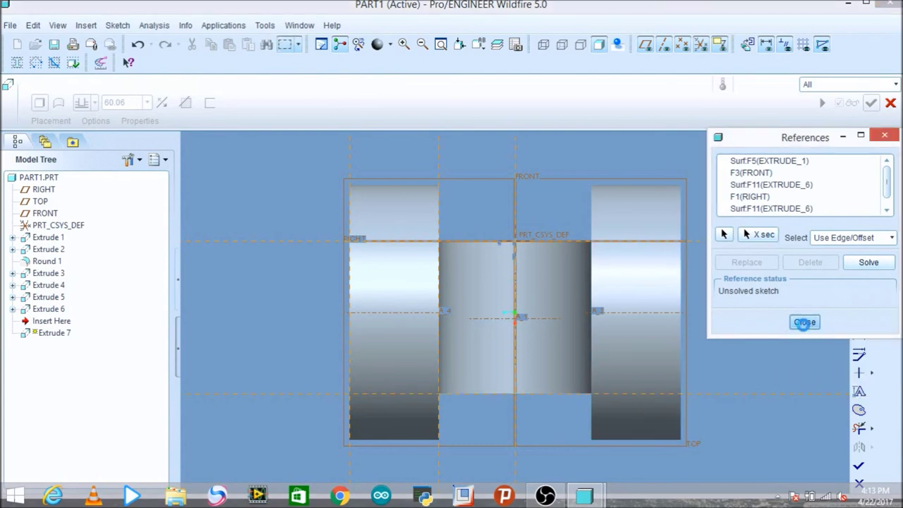
{"action": "left_click", "coordinate": [804, 322]}
{"action": "left_click", "coordinate": [858, 466]}
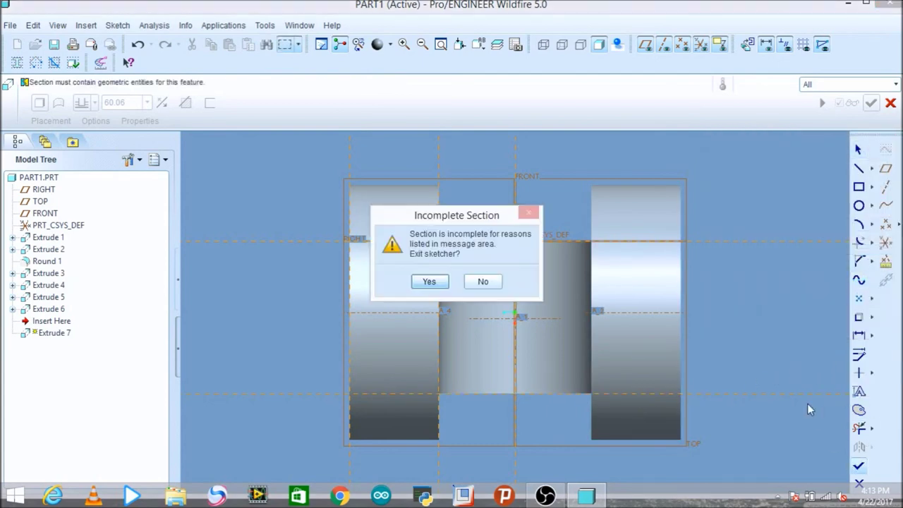
{"action": "left_click", "coordinate": [483, 282]}
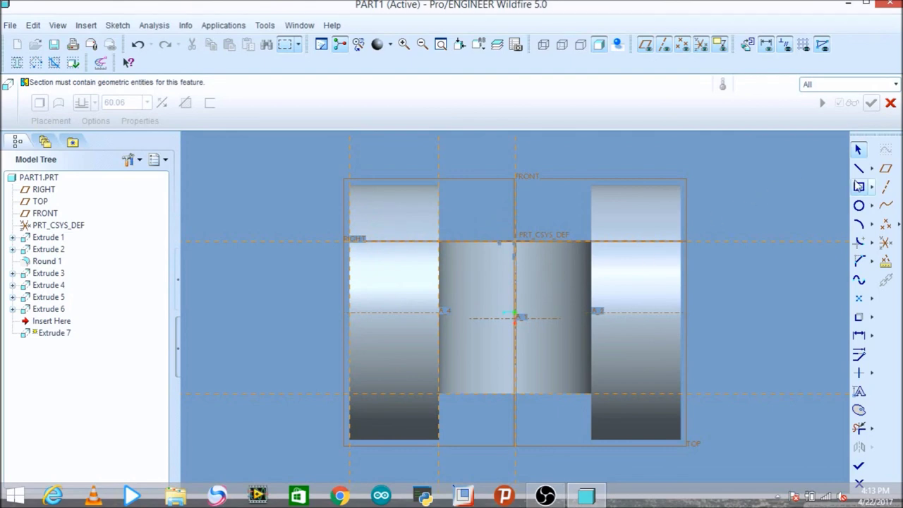
- Sketch a rectangle bounded by the references and extrude it up to the next surface, joining the second ring to the half ring
{"action": "left_click", "coordinate": [859, 184]}
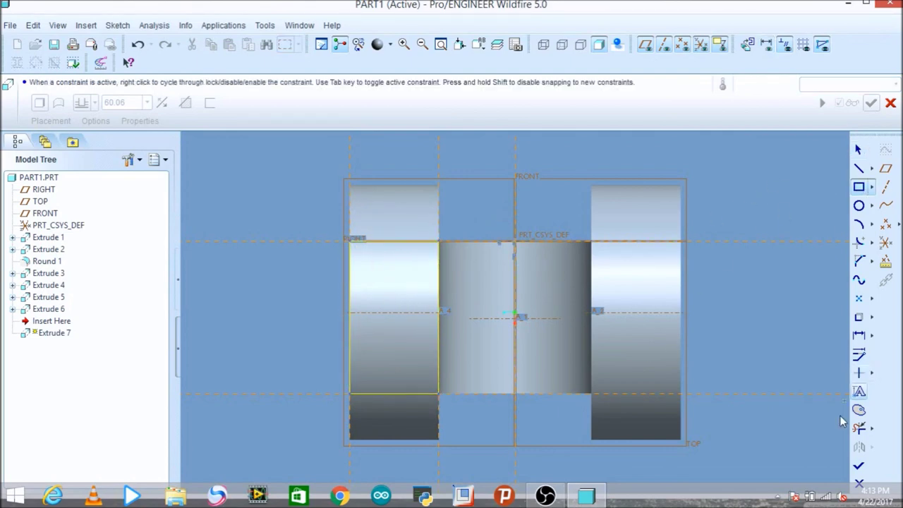
{"action": "left_click", "coordinate": [857, 467]}
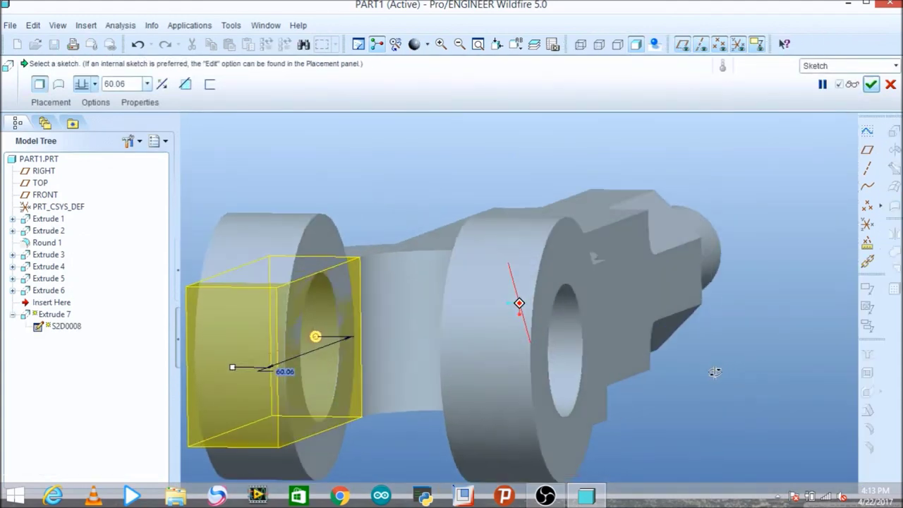
{"action": "left_click", "coordinate": [94, 85]}
{"action": "left_click", "coordinate": [80, 142]}
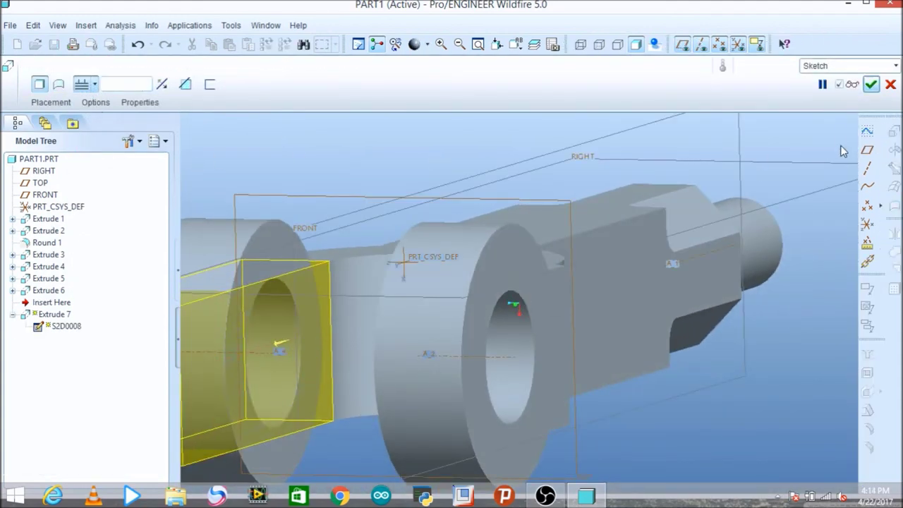
{"action": "left_click", "coordinate": [871, 86]}
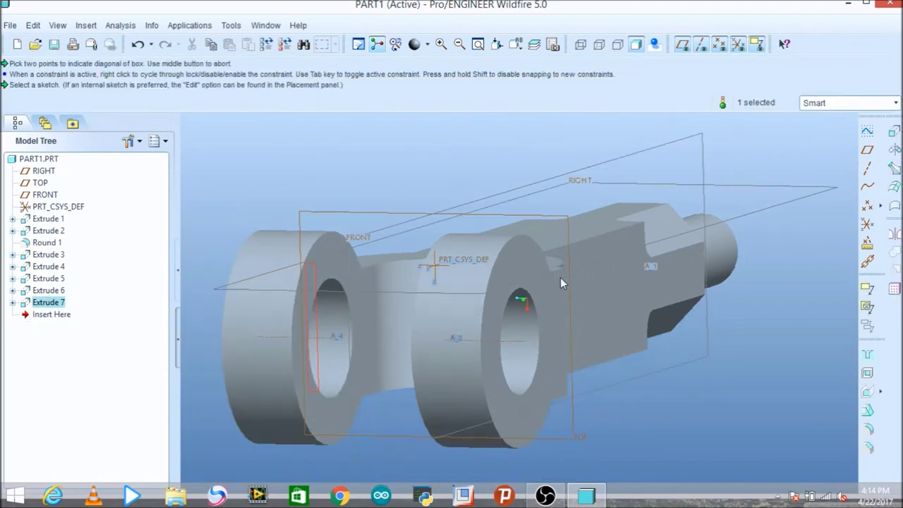
{"action": "scroll", "coordinate": [721, 300], "scroll_direction": "down", "scroll_amount": 3}
{"action": "middle_click_drag", "start_coordinate": [680, 315], "coordinate": [466, 275]}
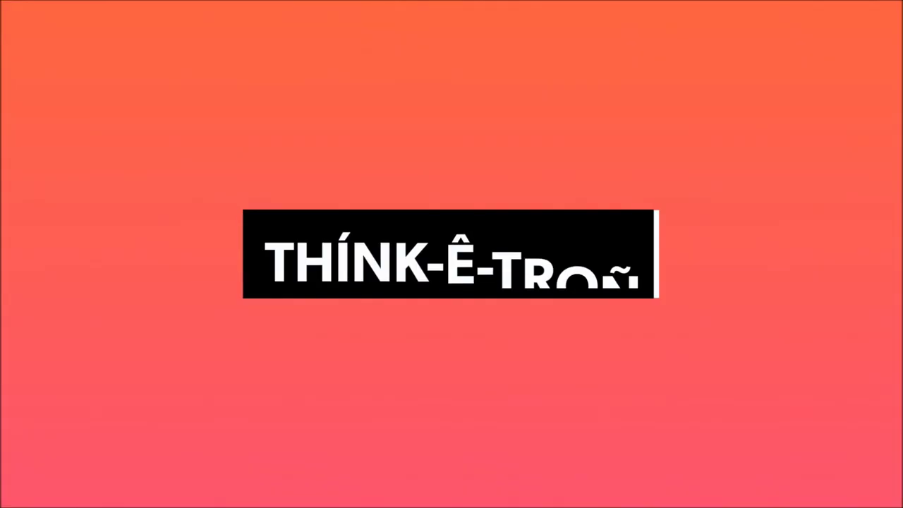